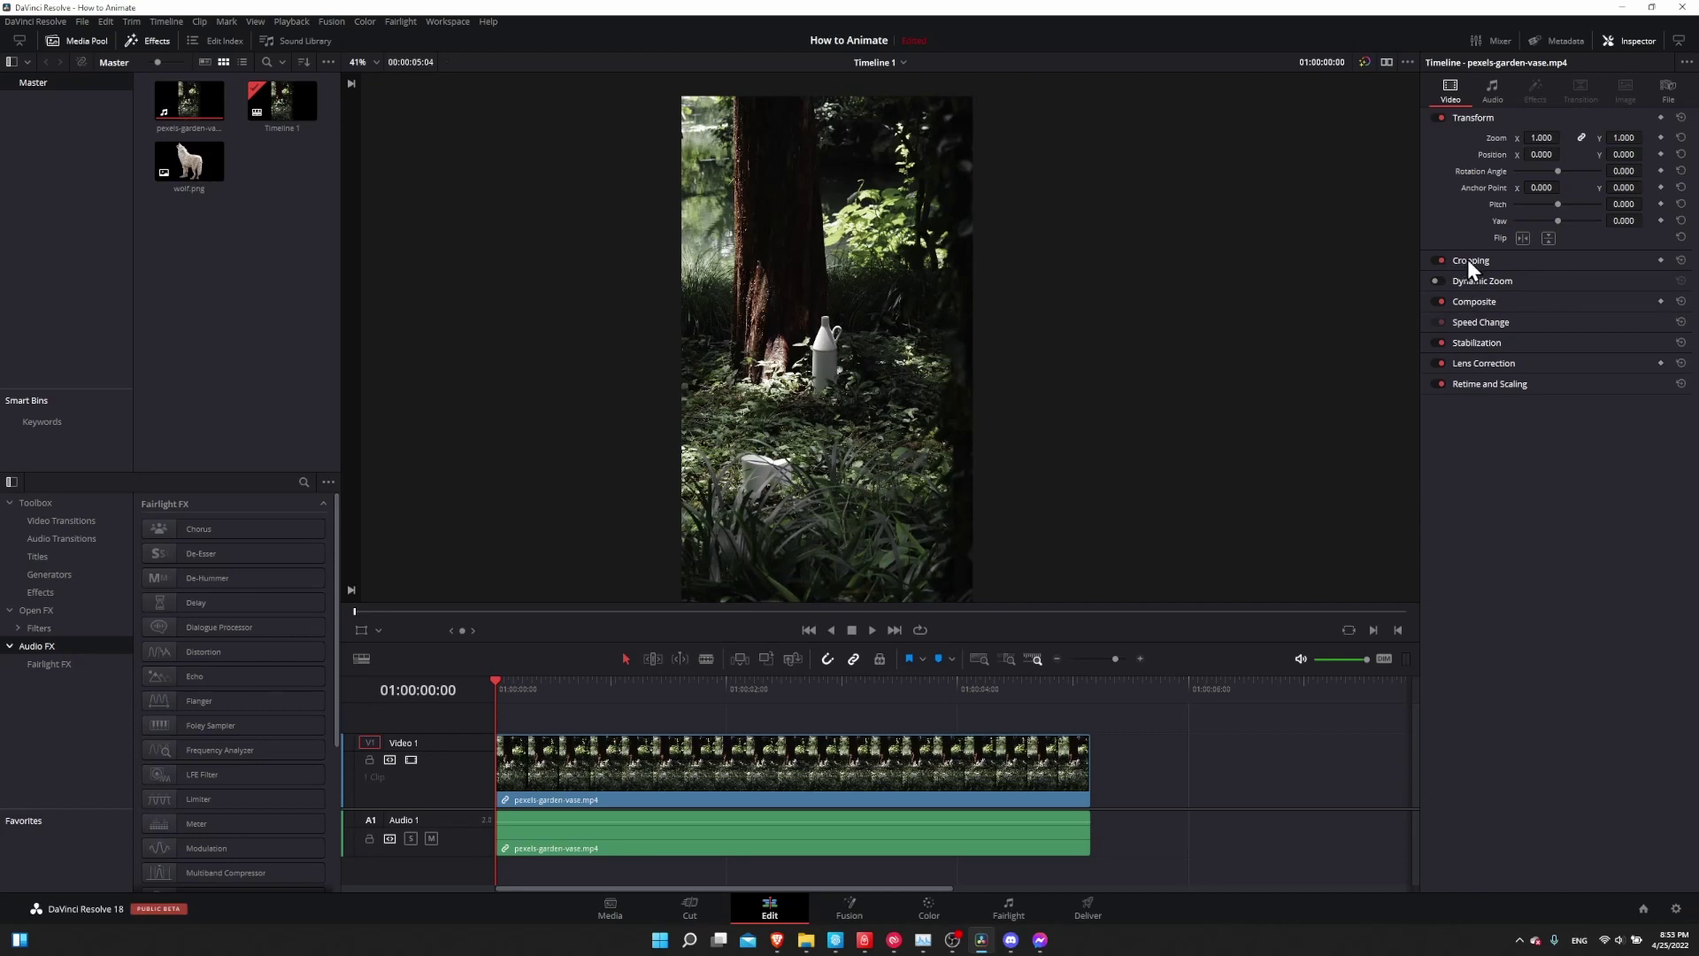
- Expand the Cropping and Composite sections in the Video Inspector, leaving Stabilization collapsed
{"action": "left_click", "coordinate": [1468, 260]}
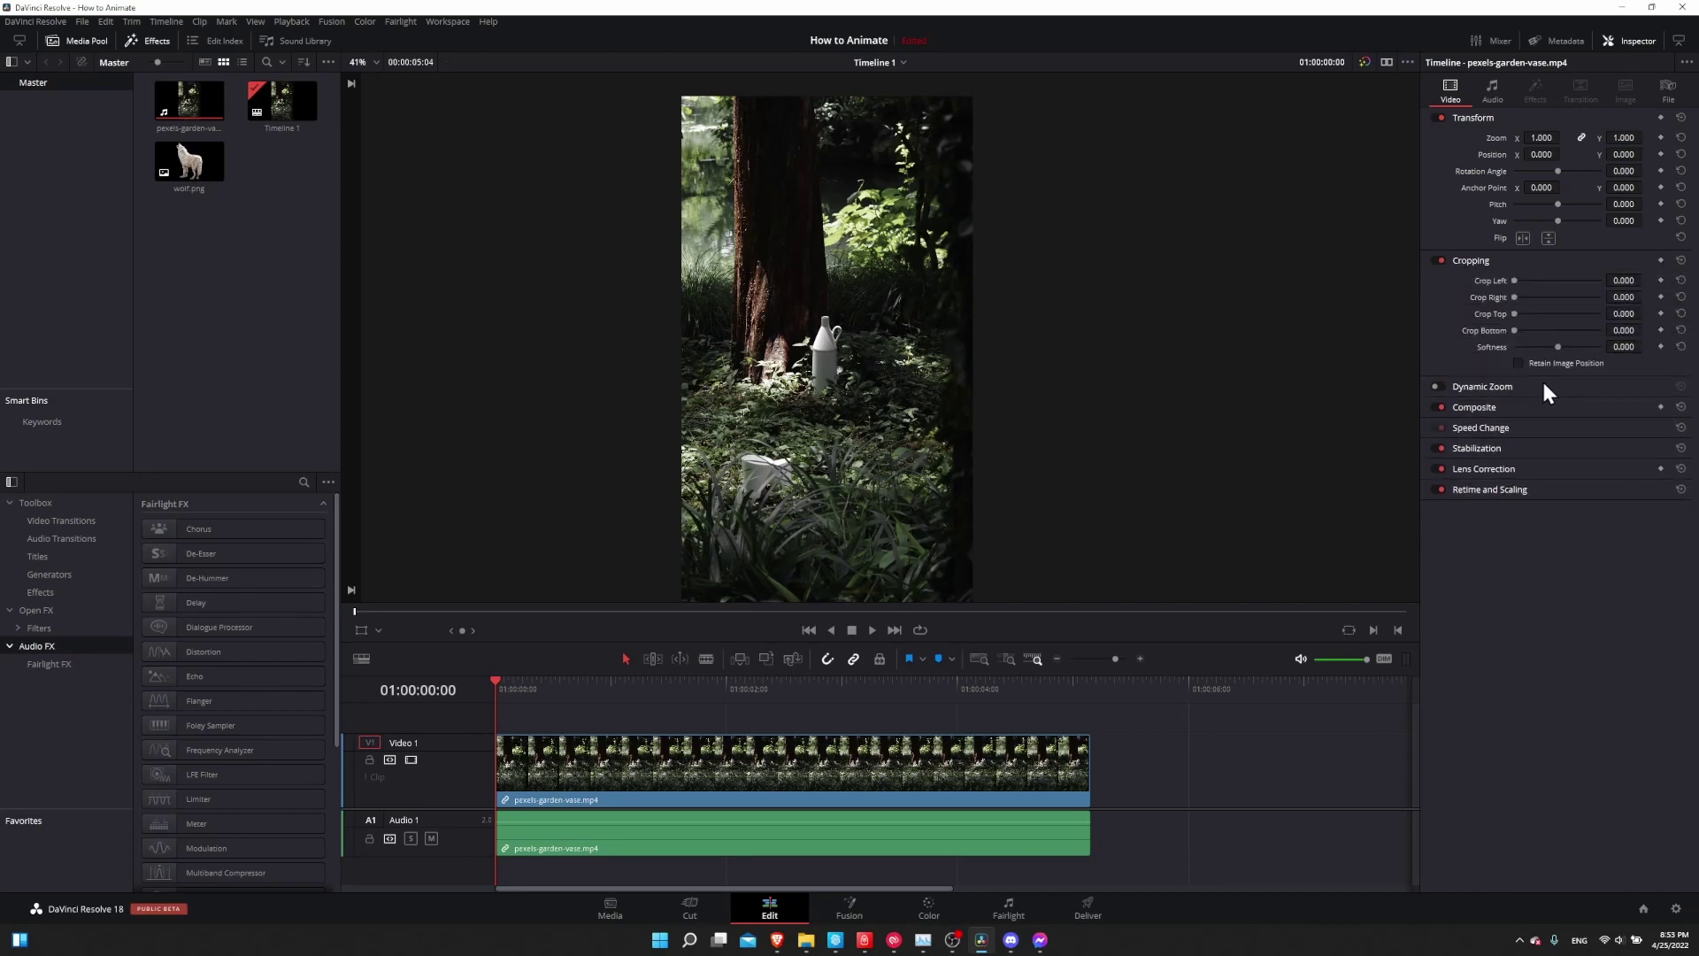
{"action": "left_click", "coordinate": [1489, 407]}
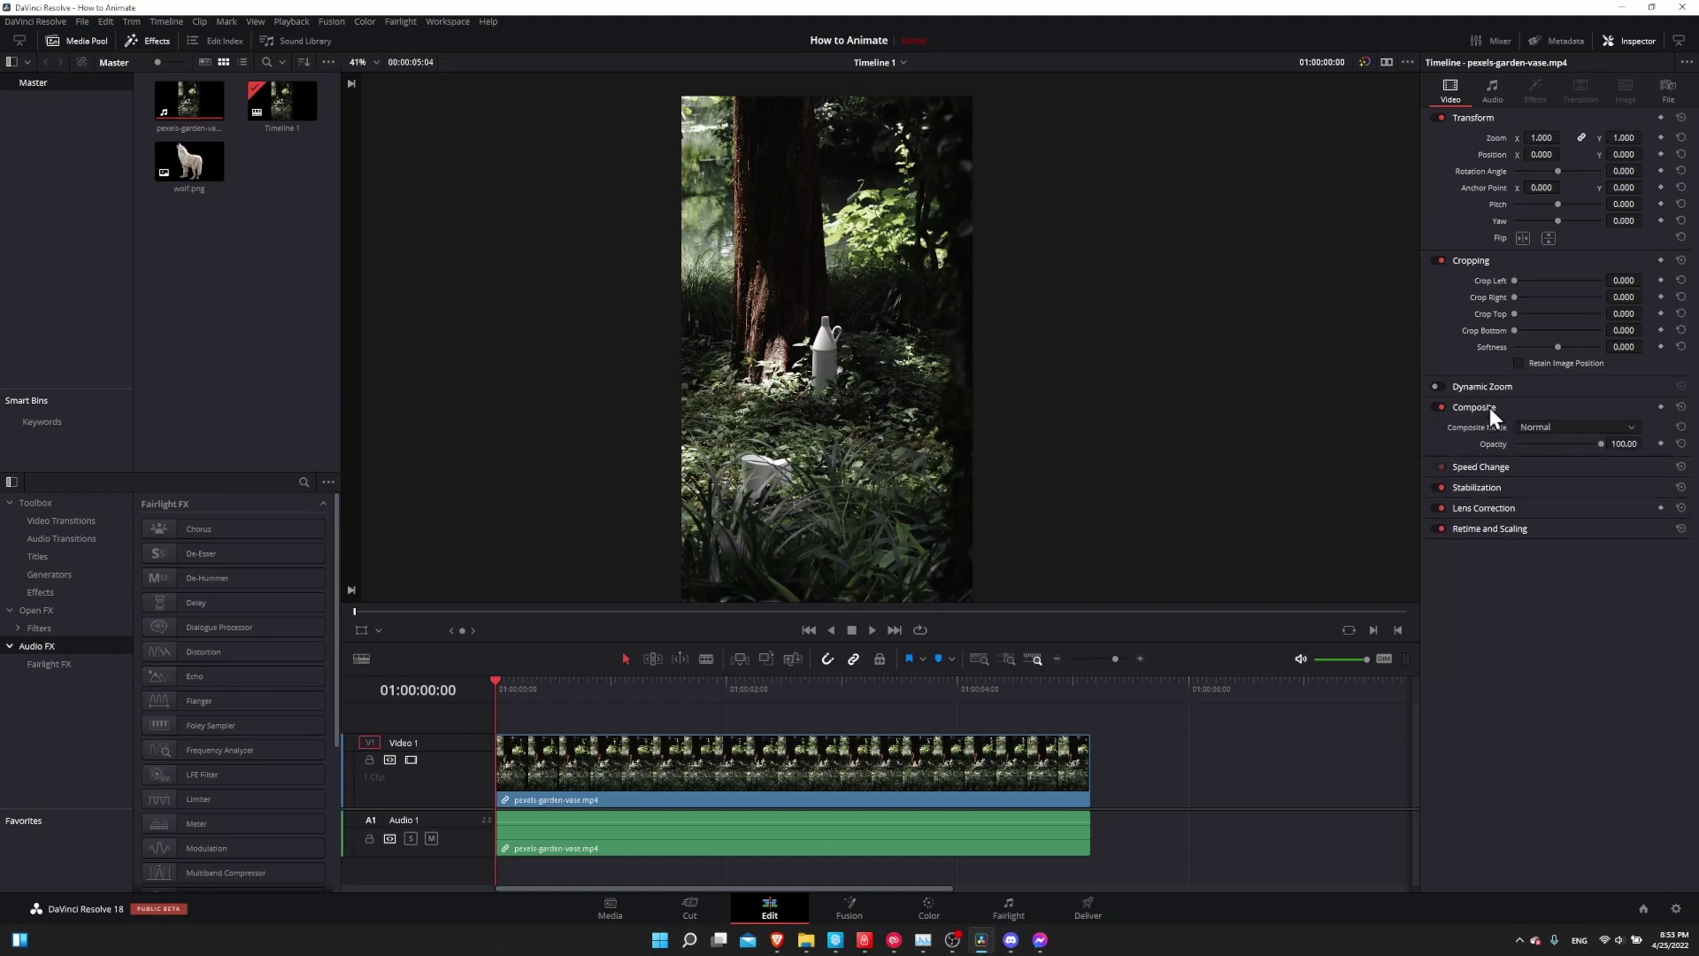
{"action": "left_click", "coordinate": [1501, 485]}
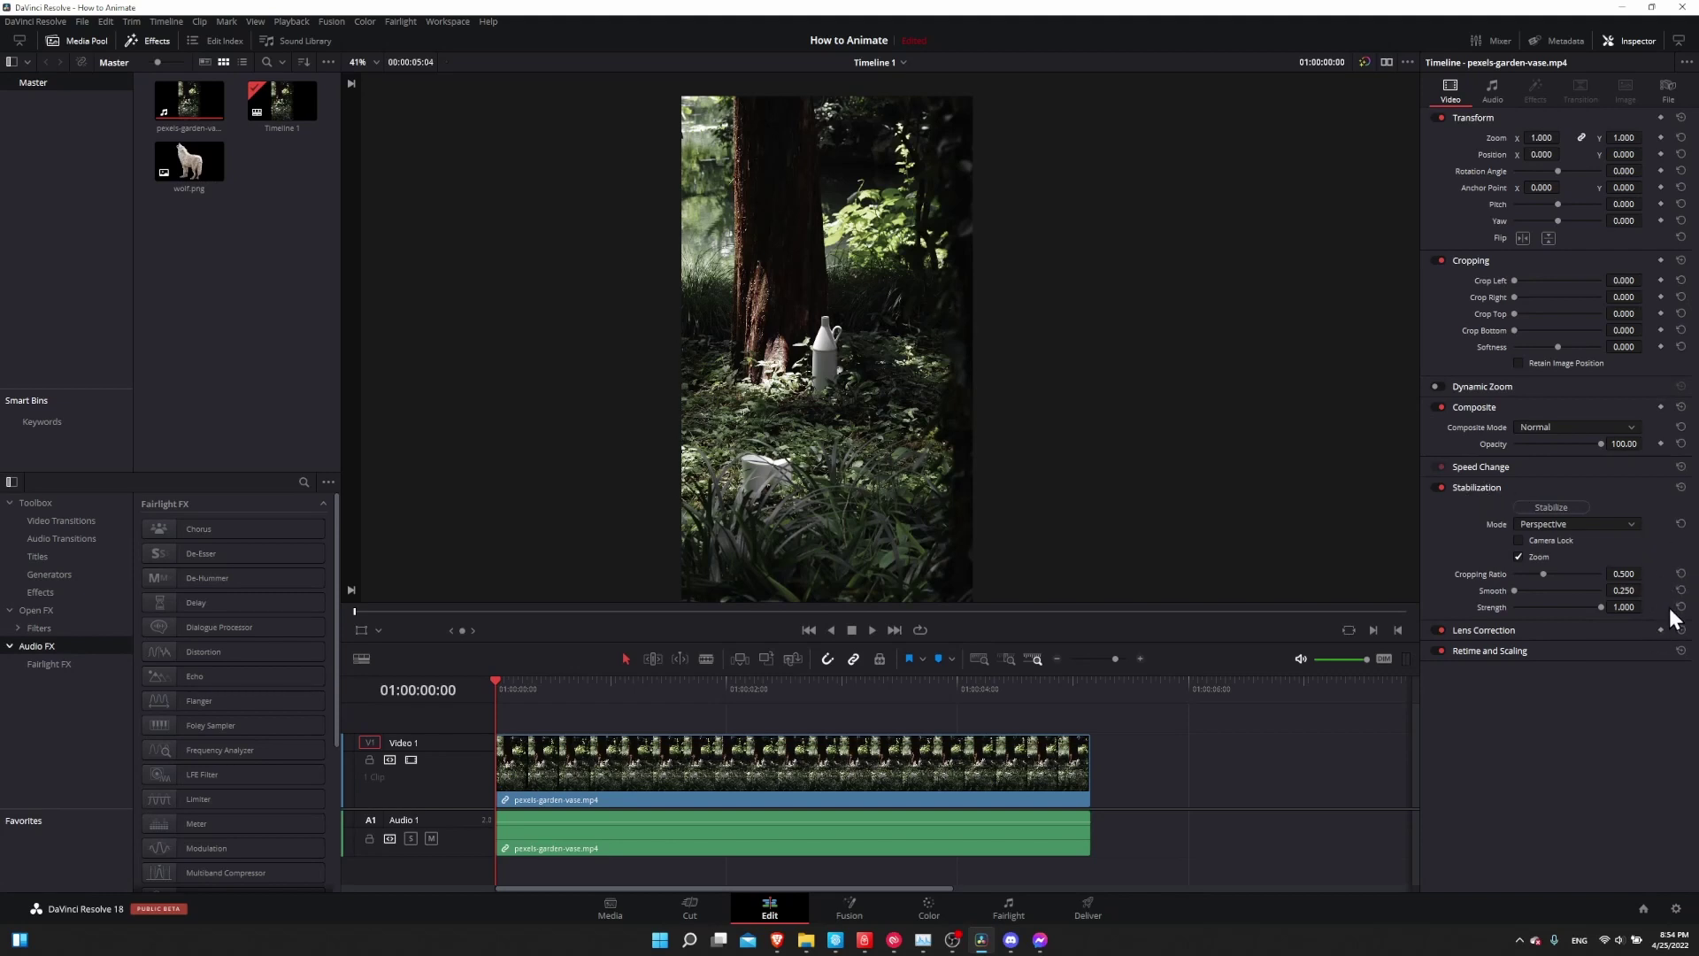
{"action": "left_click", "coordinate": [1498, 484]}
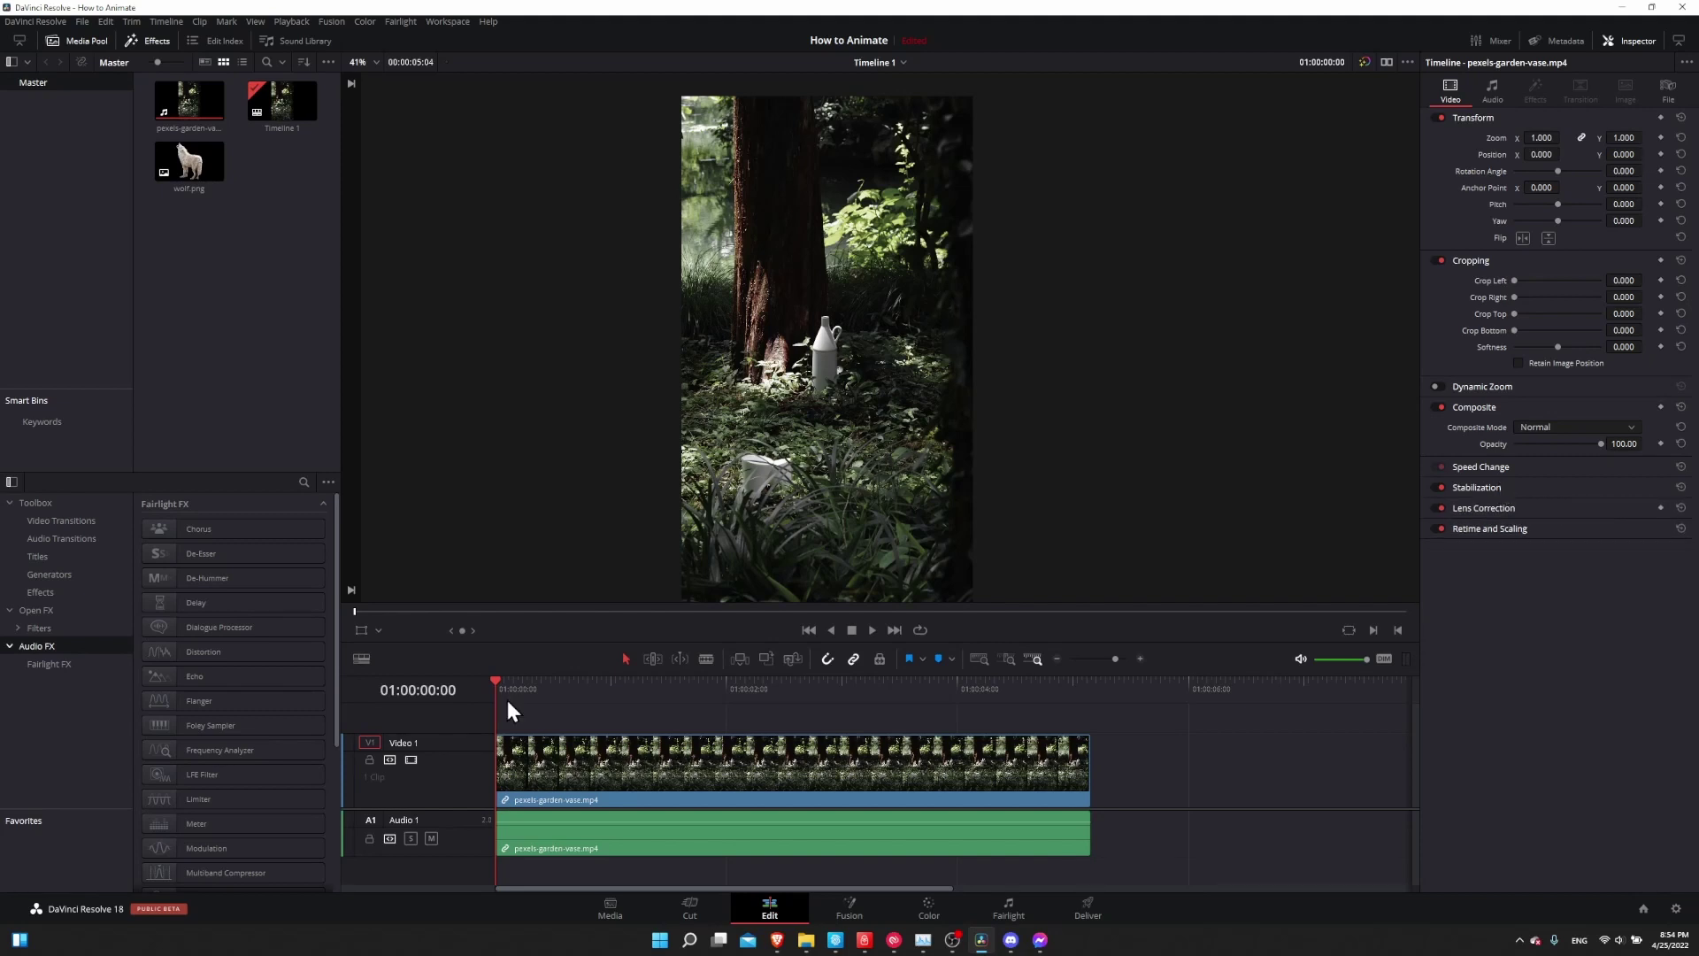
- Select the garden-vase clip, set its Zoom to 0.580 and keyframe it at the clip start
{"action": "left_click", "coordinate": [665, 771]}
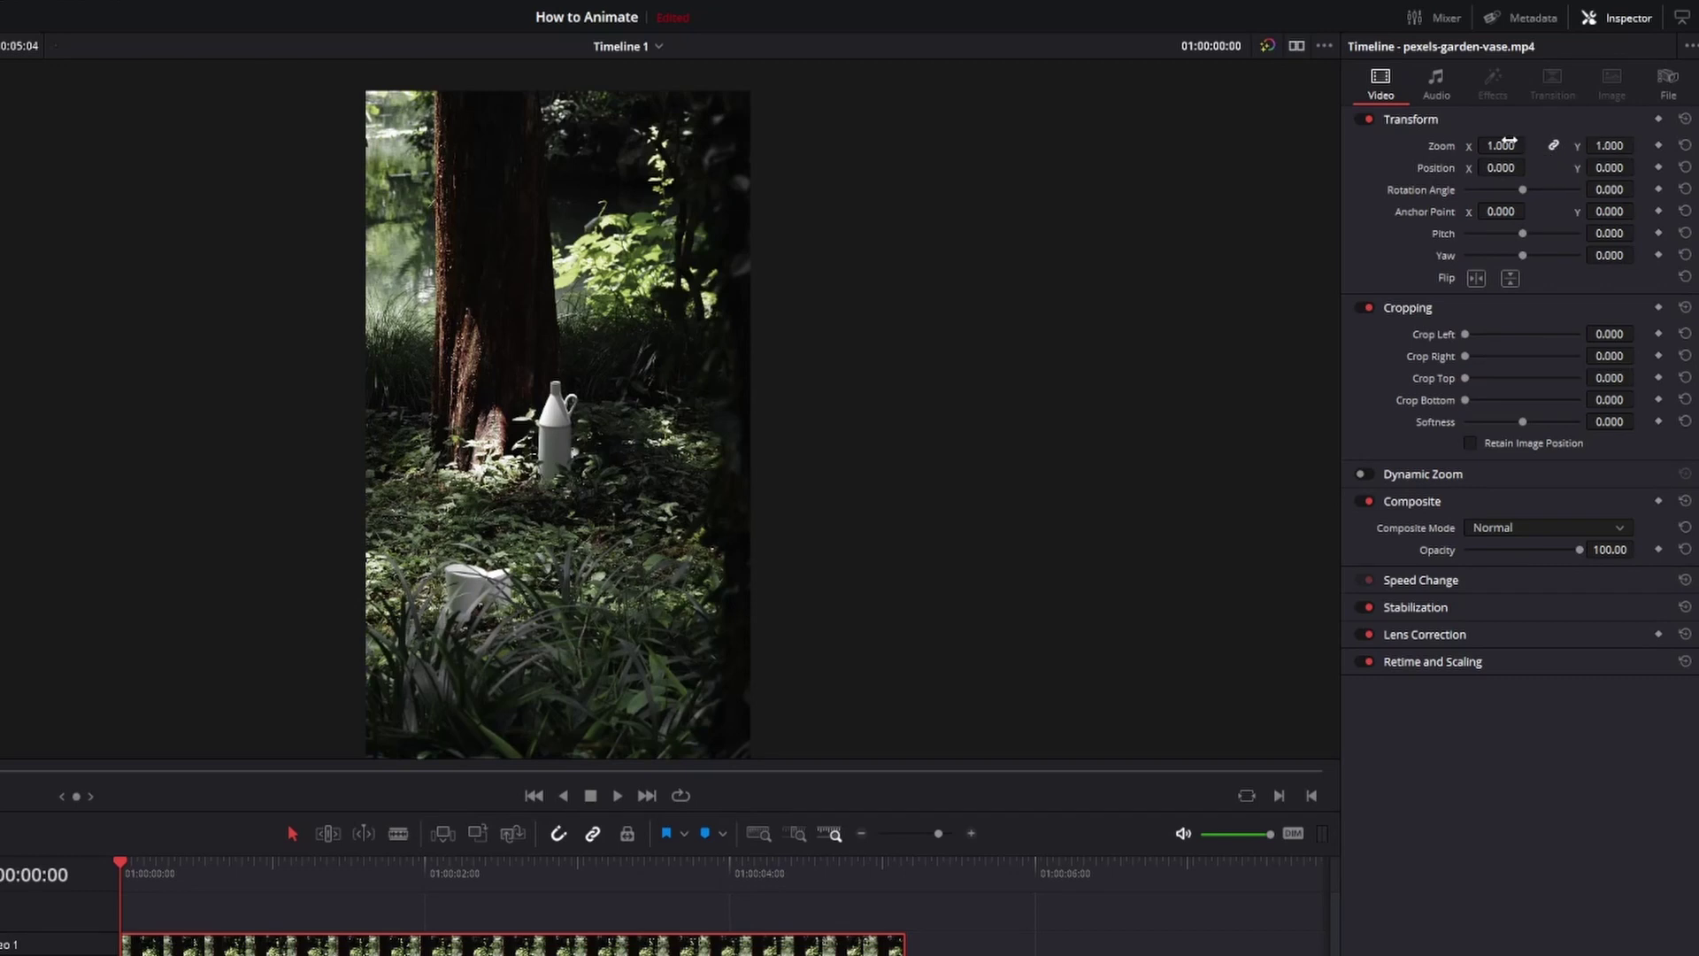
{"action": "left_click_drag", "start_coordinate": [1507, 142], "coordinate": [1465, 193]}
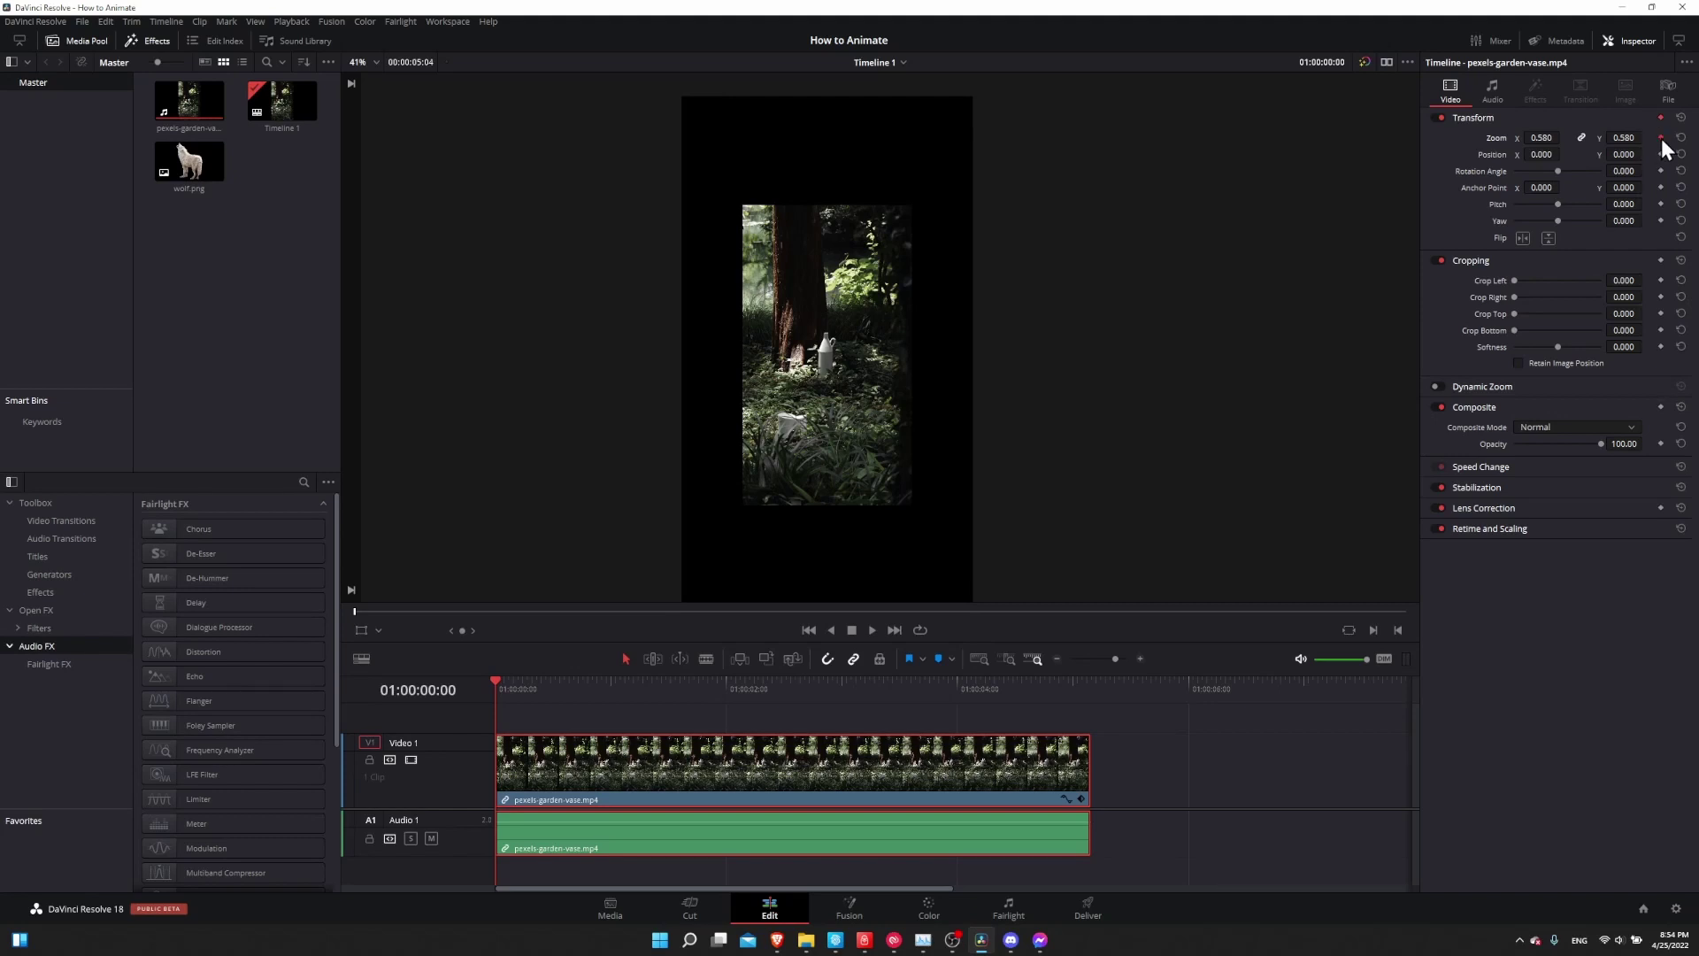
{"action": "left_click", "coordinate": [1660, 138]}
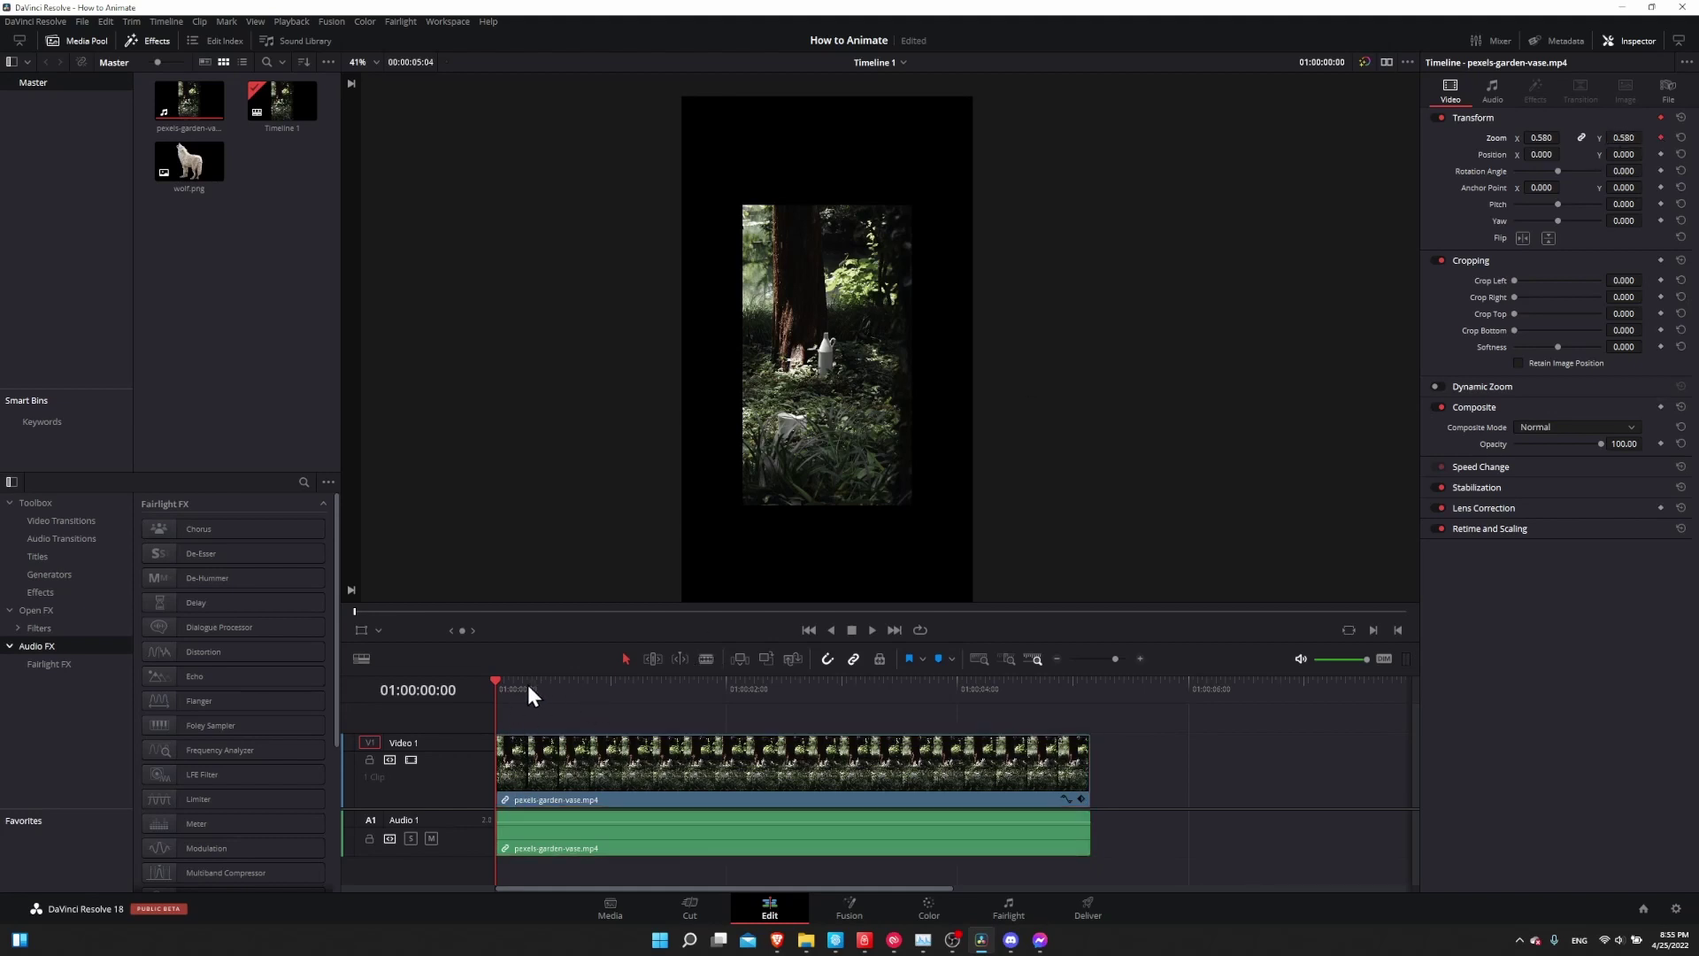
- At 01:00:02:00 set Zoom to 1.000, creating a second Zoom keyframe
{"action": "left_click_drag", "start_coordinate": [495, 679], "coordinate": [727, 686]}
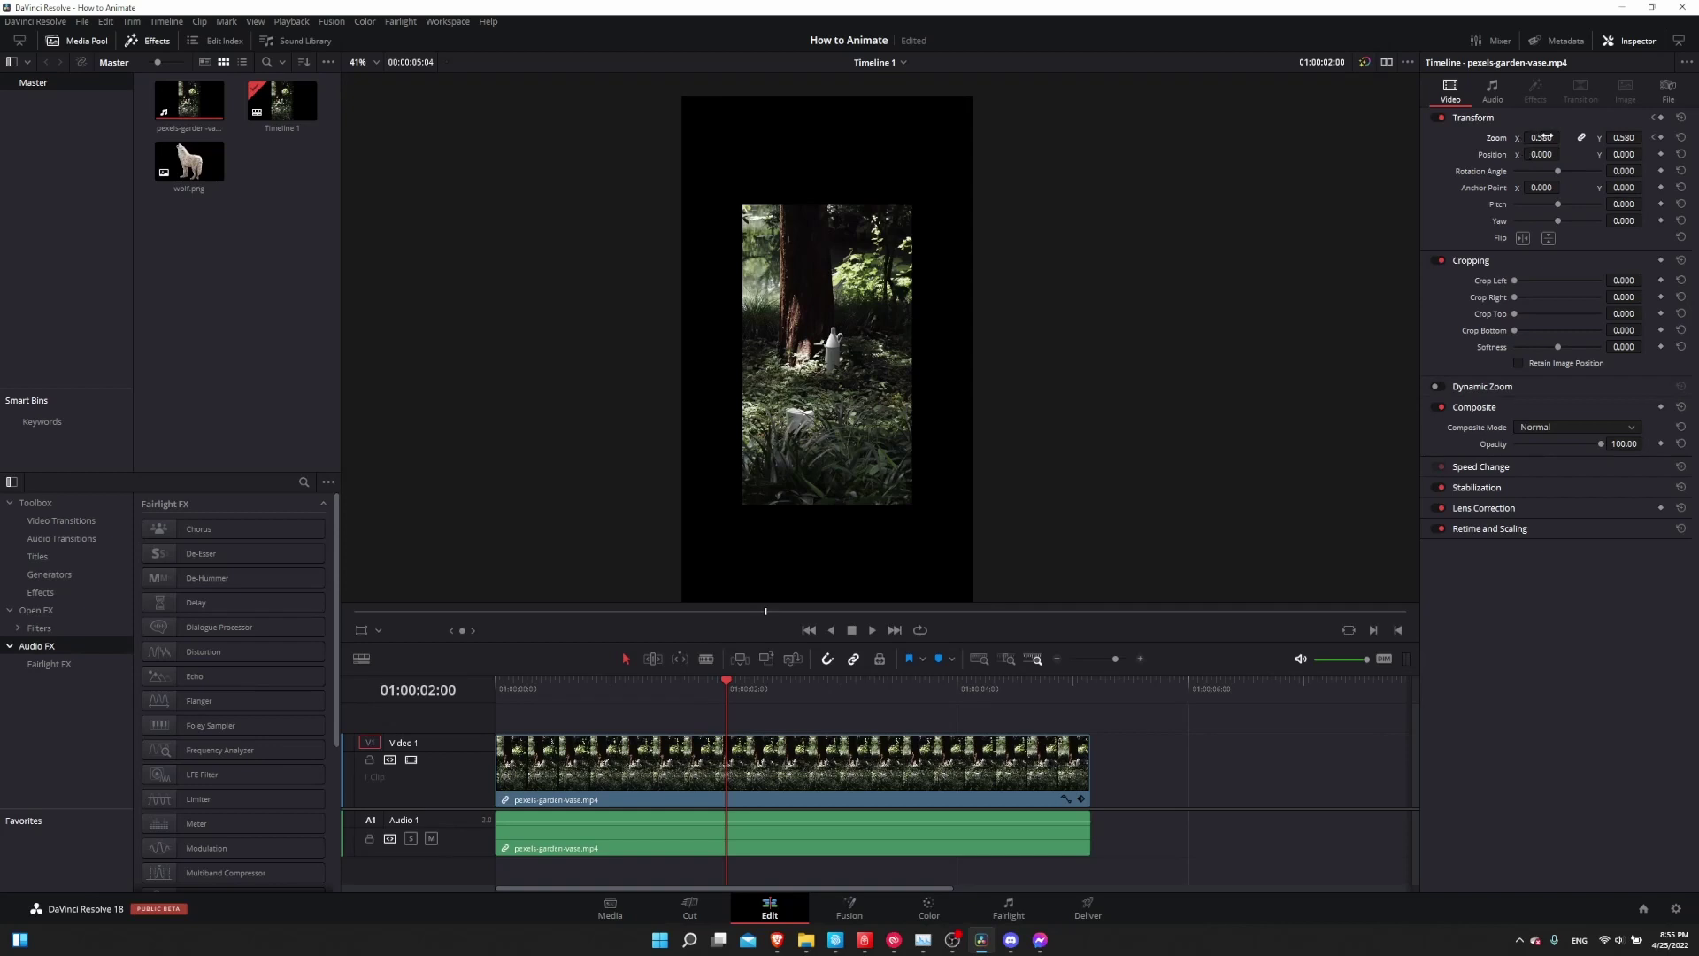
{"action": "left_click", "coordinate": [1547, 137]}
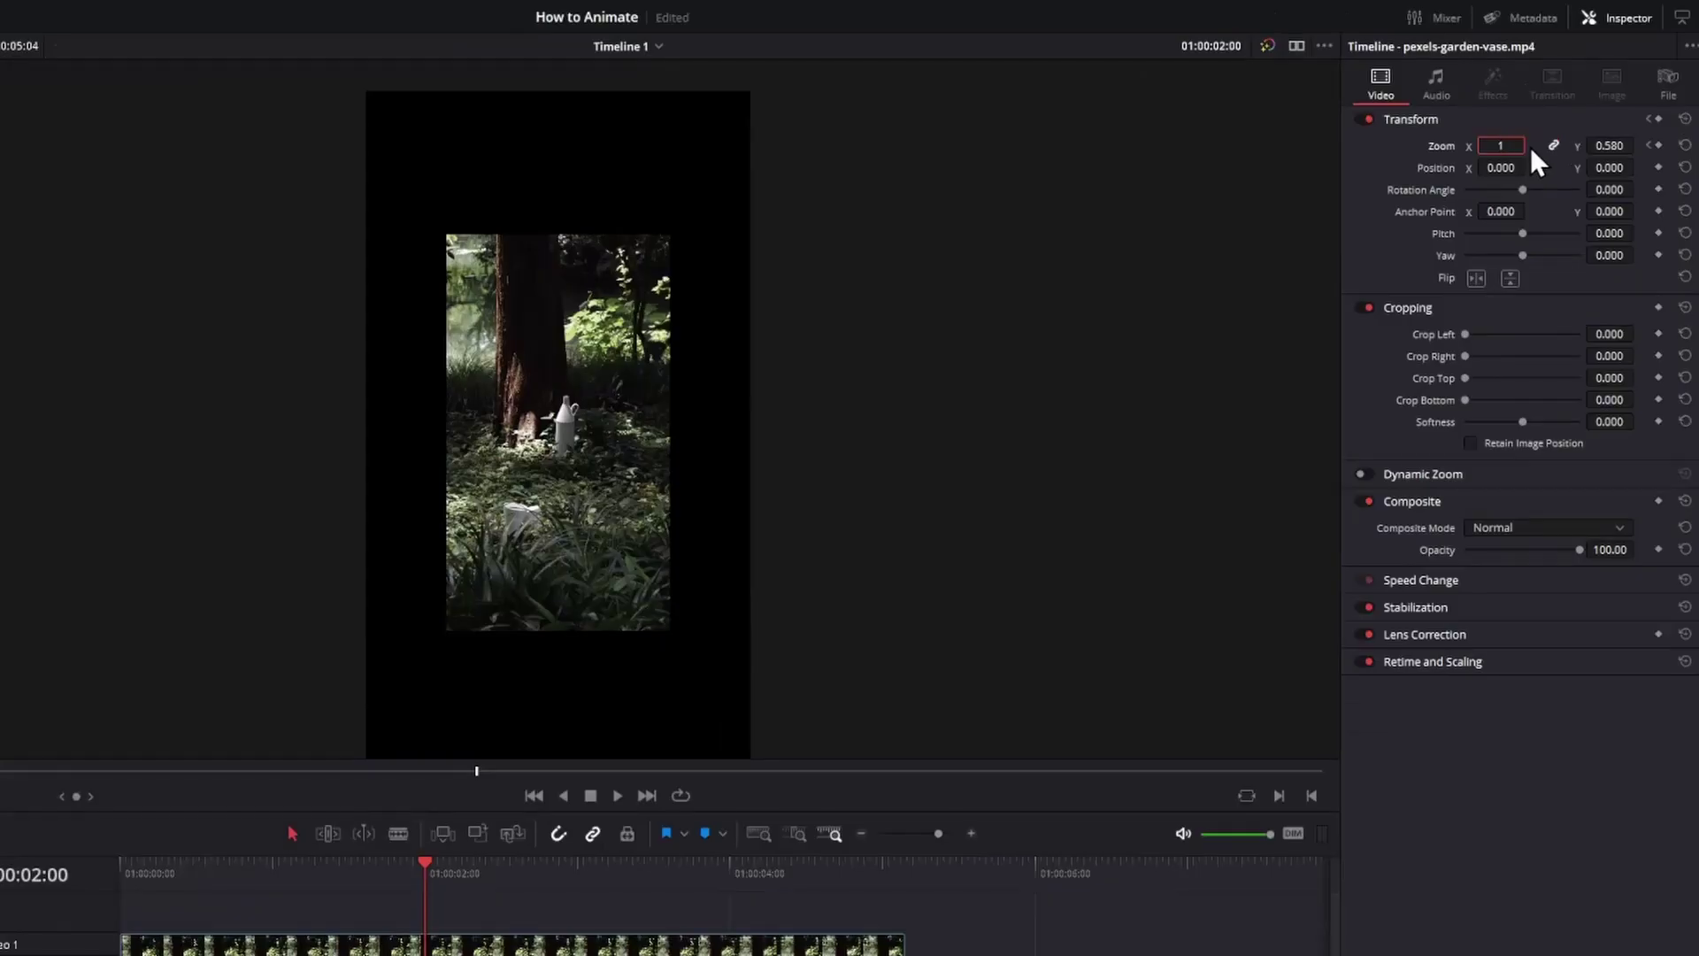
{"action": "key", "text": "Return"}
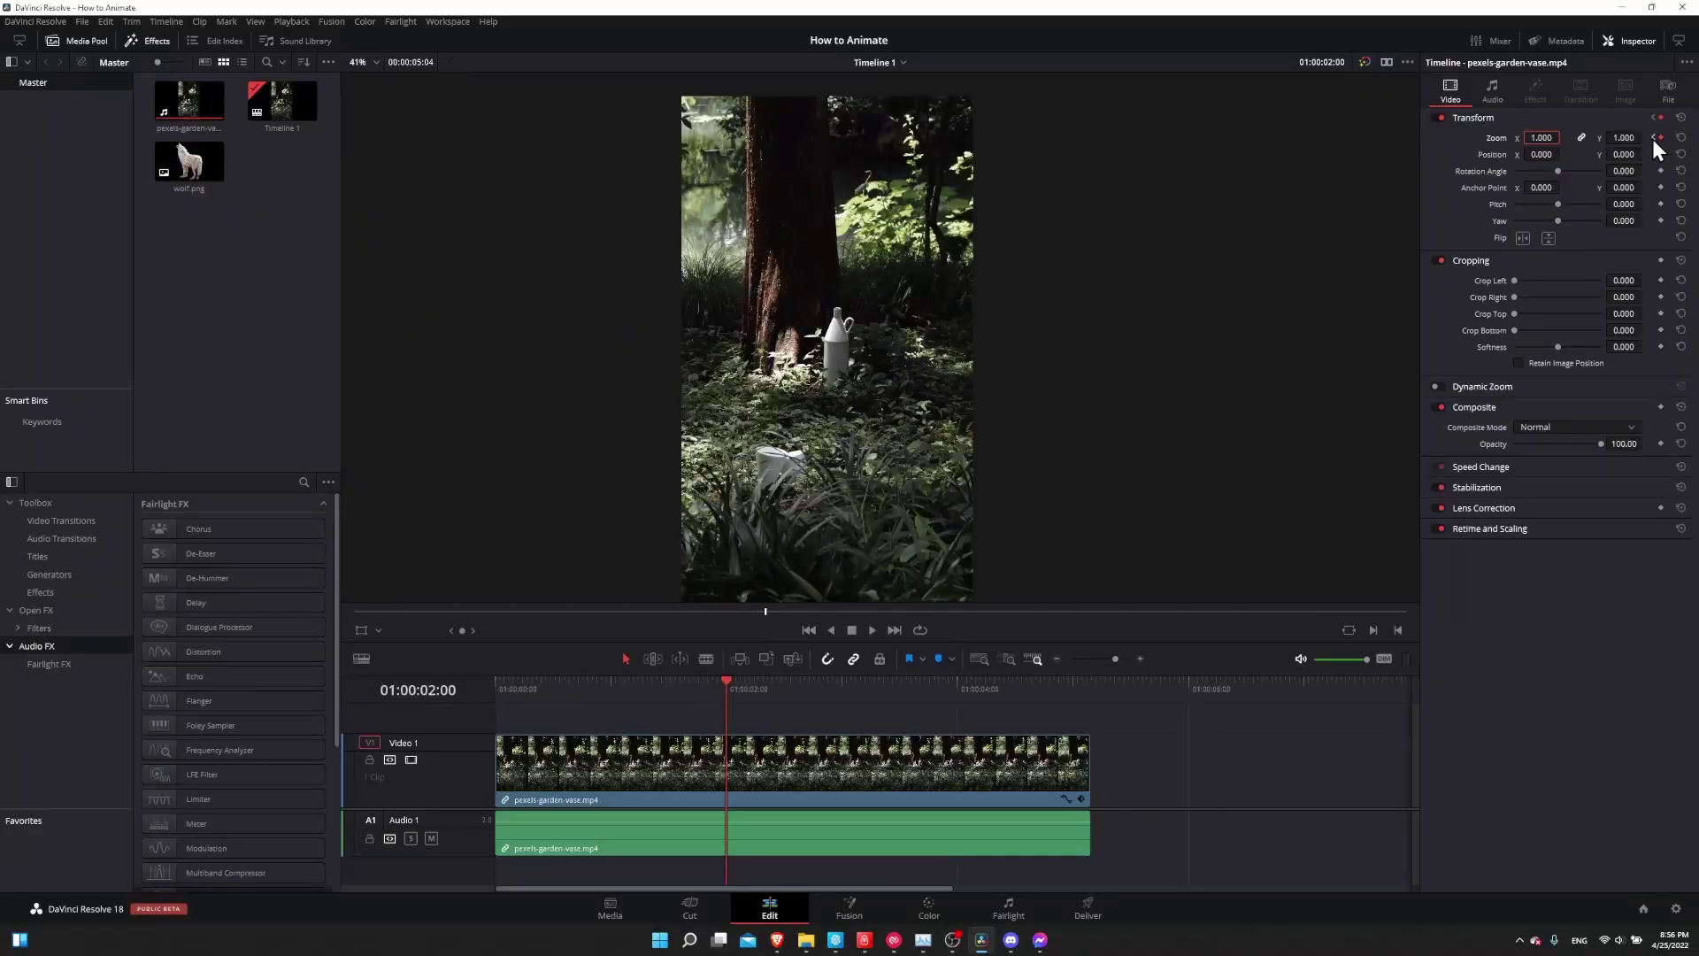
- Step between the two Zoom keyframes to check the 0.580-to-1.000 ramp
{"action": "left_click", "coordinate": [1653, 138]}
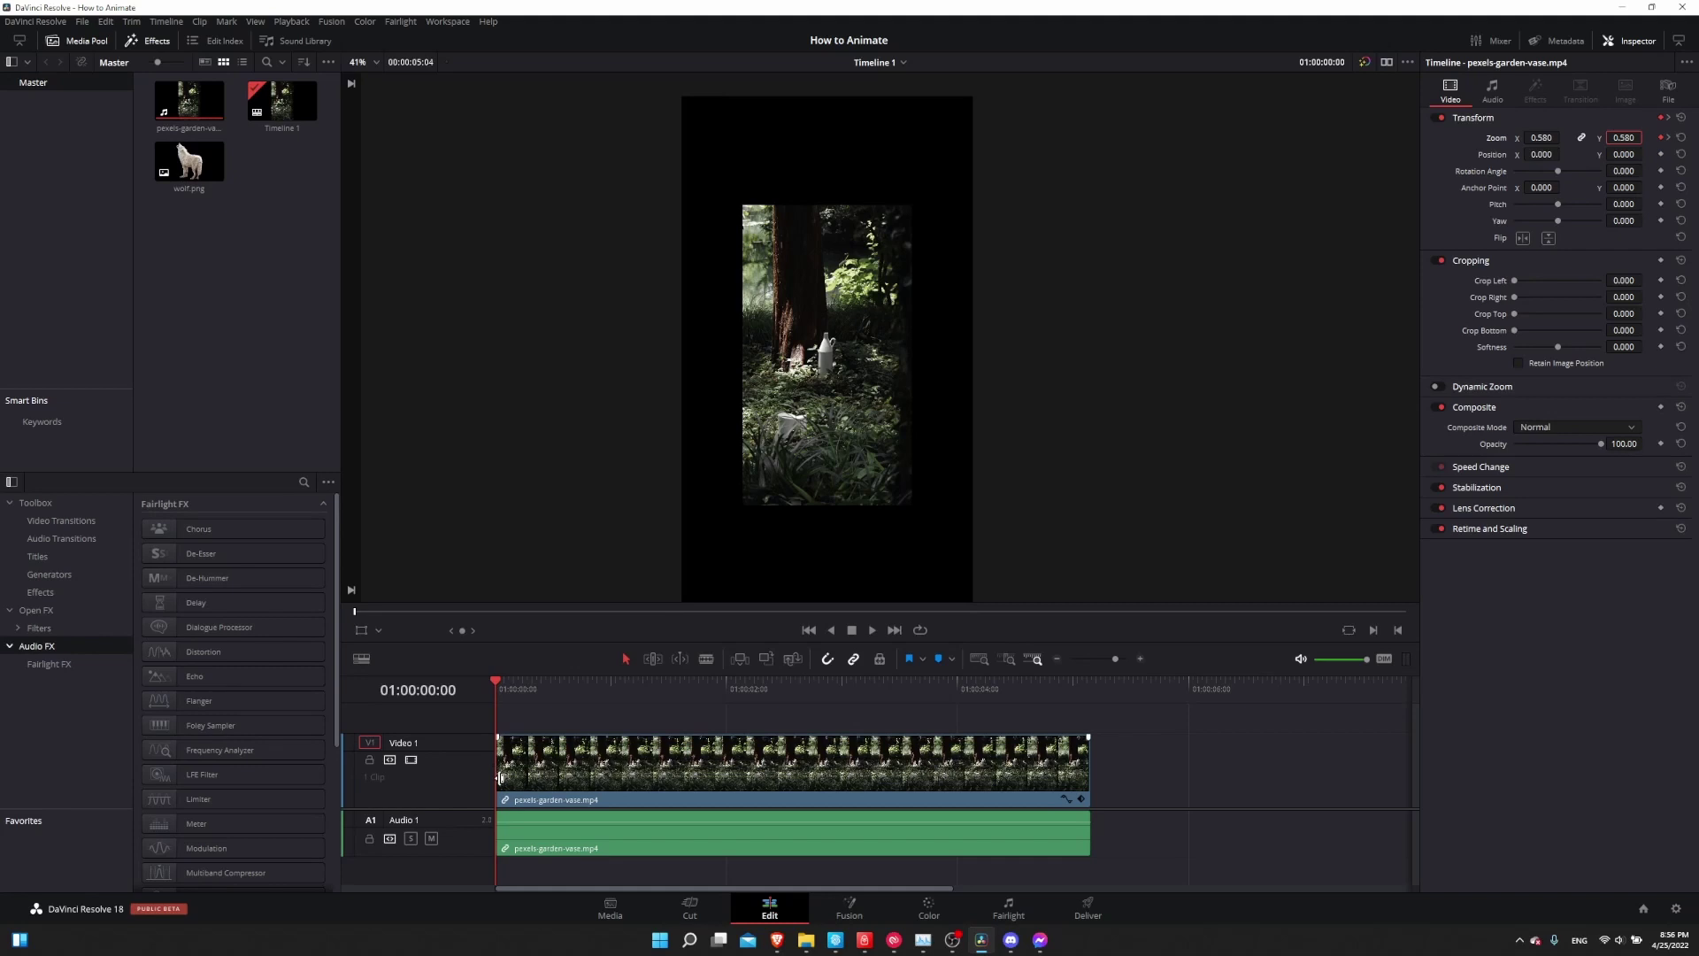
{"action": "left_click", "coordinate": [1668, 137]}
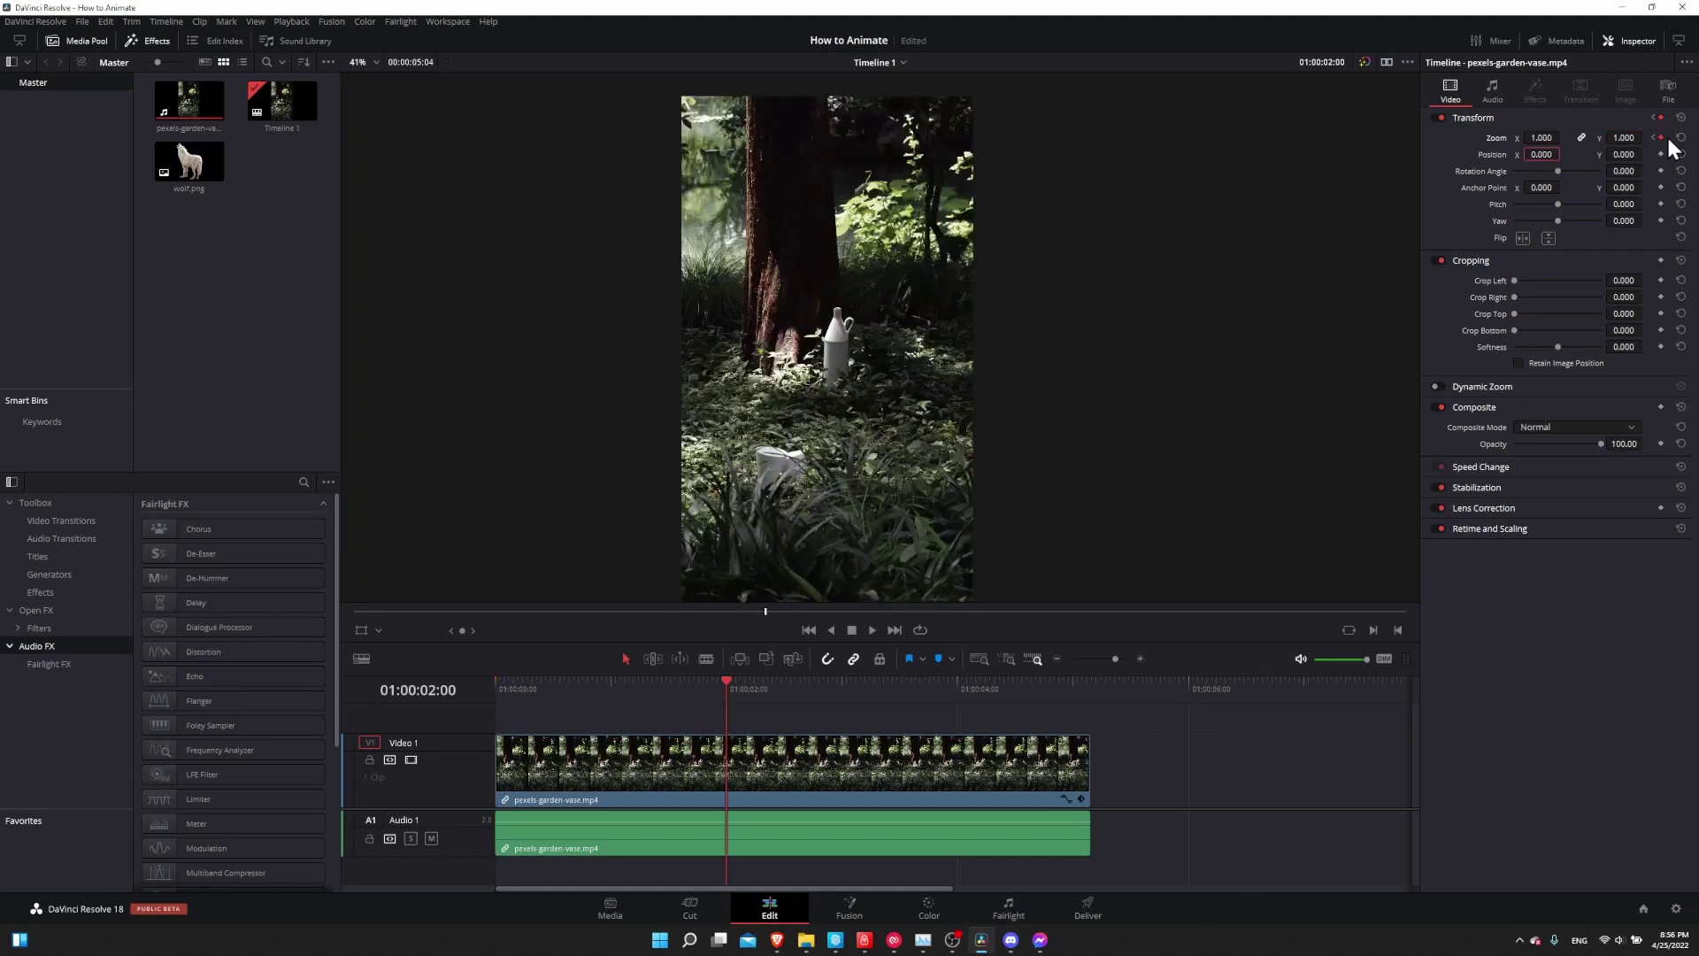
{"action": "key", "text": "Tab"}
{"action": "key", "text": "Tab"}
{"action": "left_click", "coordinate": [1653, 137]}
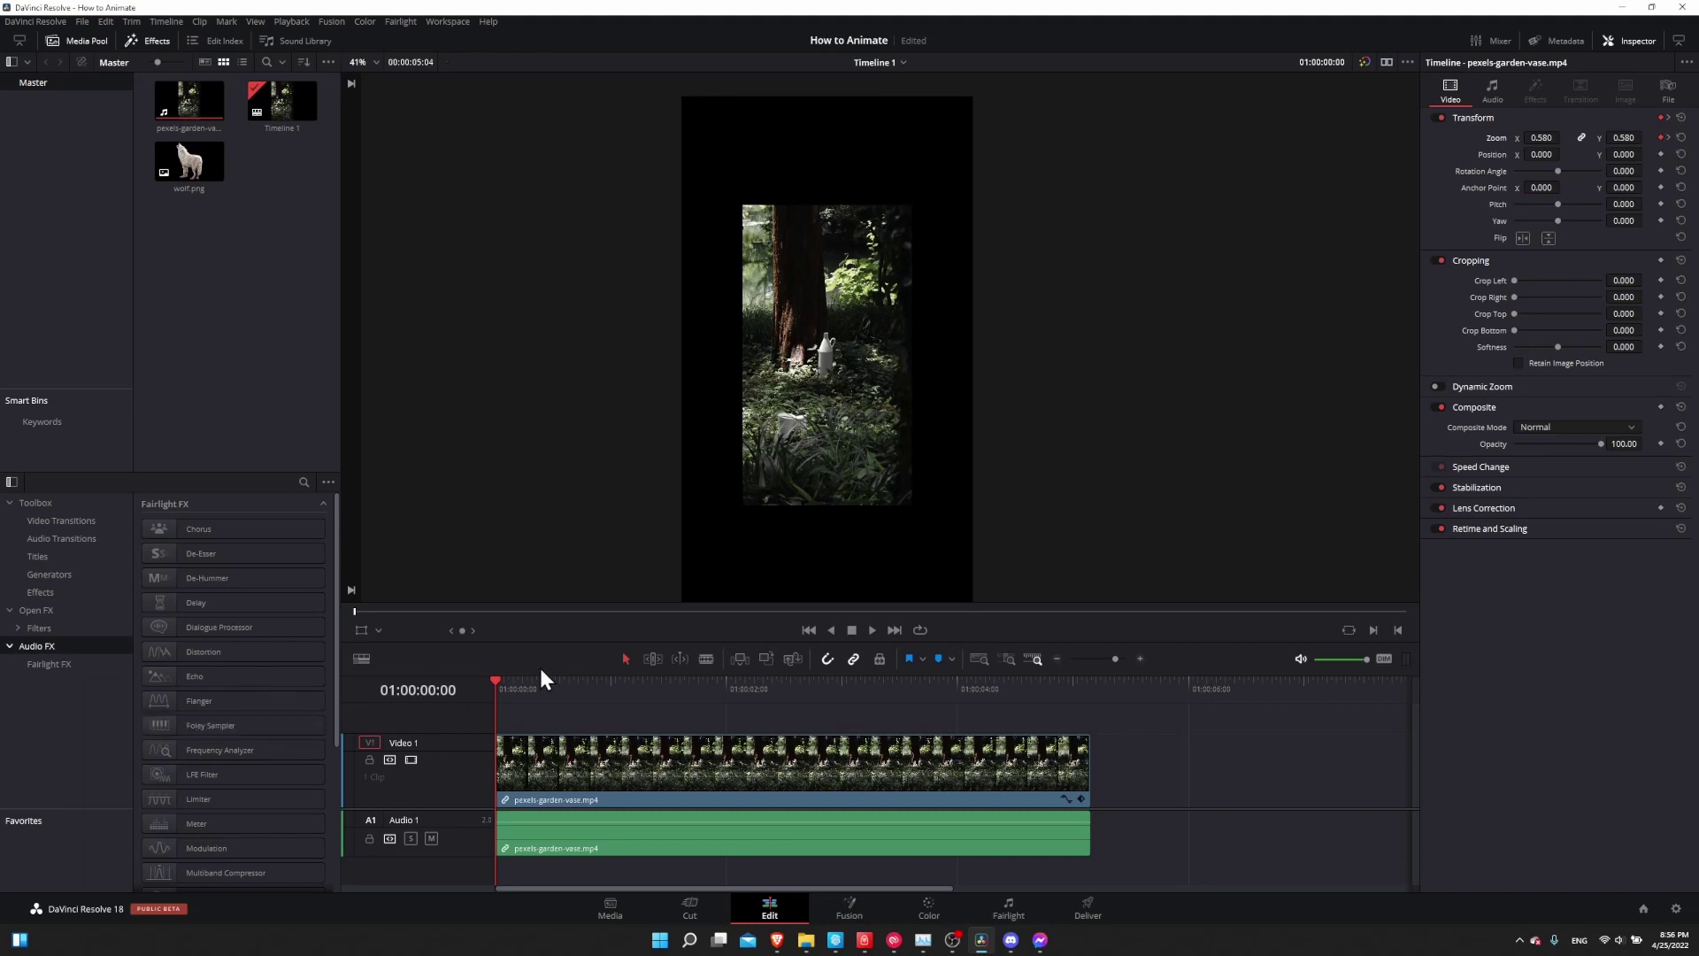
{"action": "key", "text": "space"}
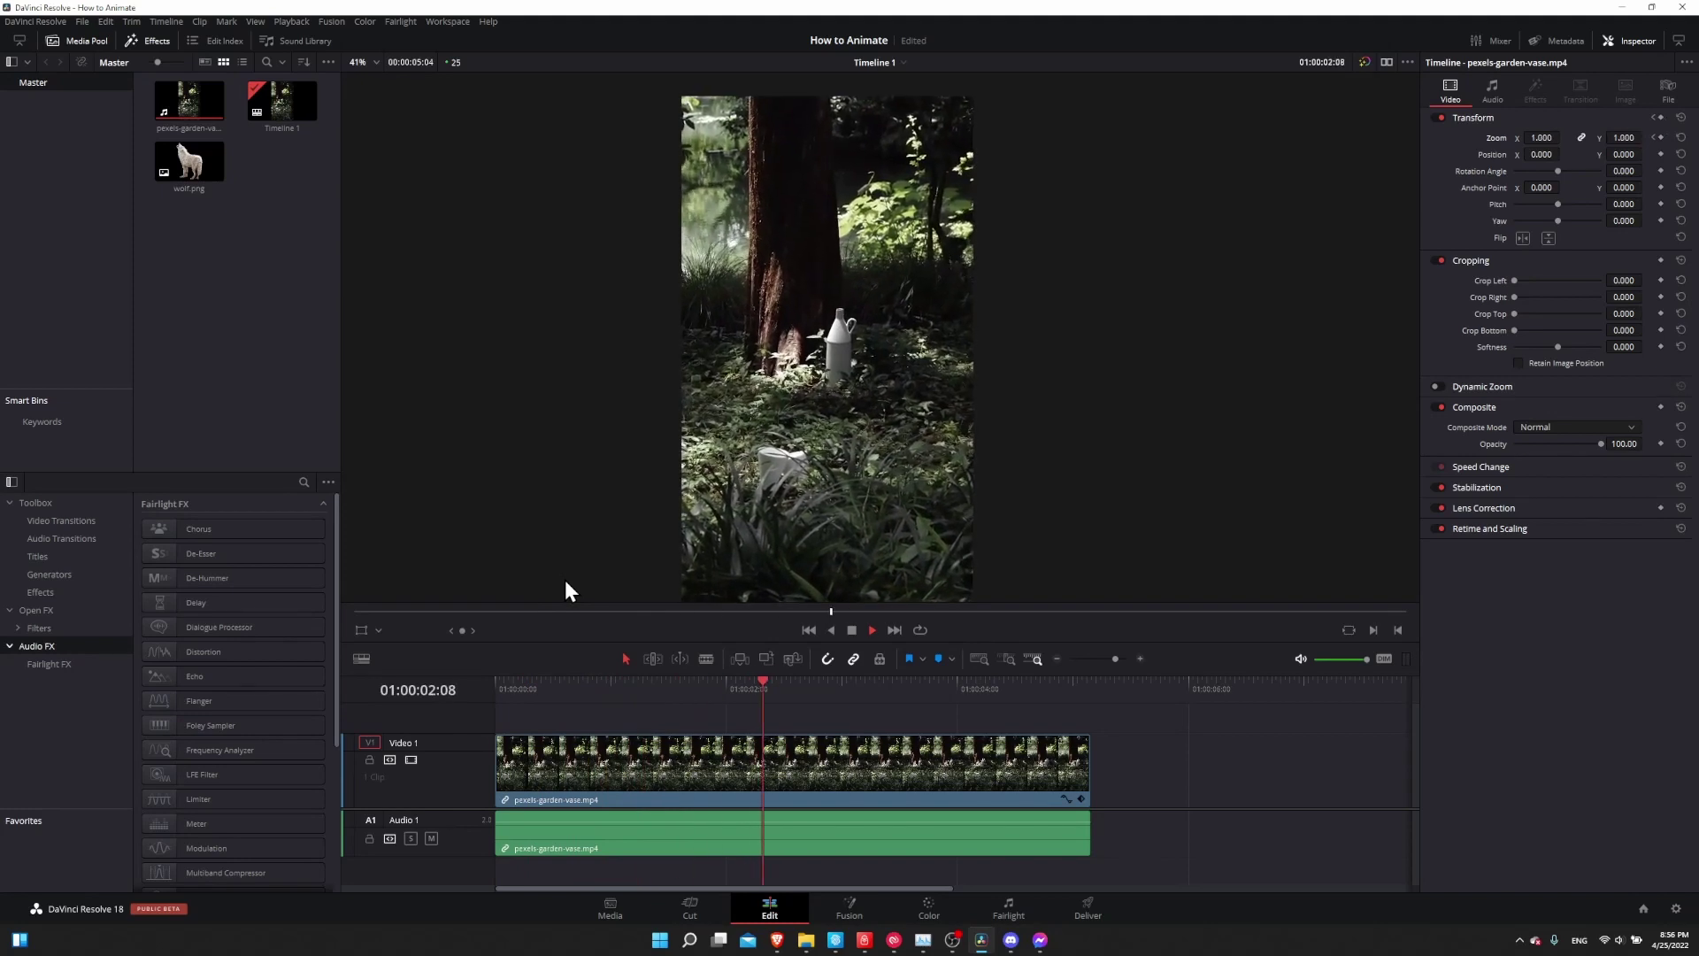
{"action": "key", "text": "space"}
{"action": "left_click_drag", "start_coordinate": [535, 683], "coordinate": [476, 687]}
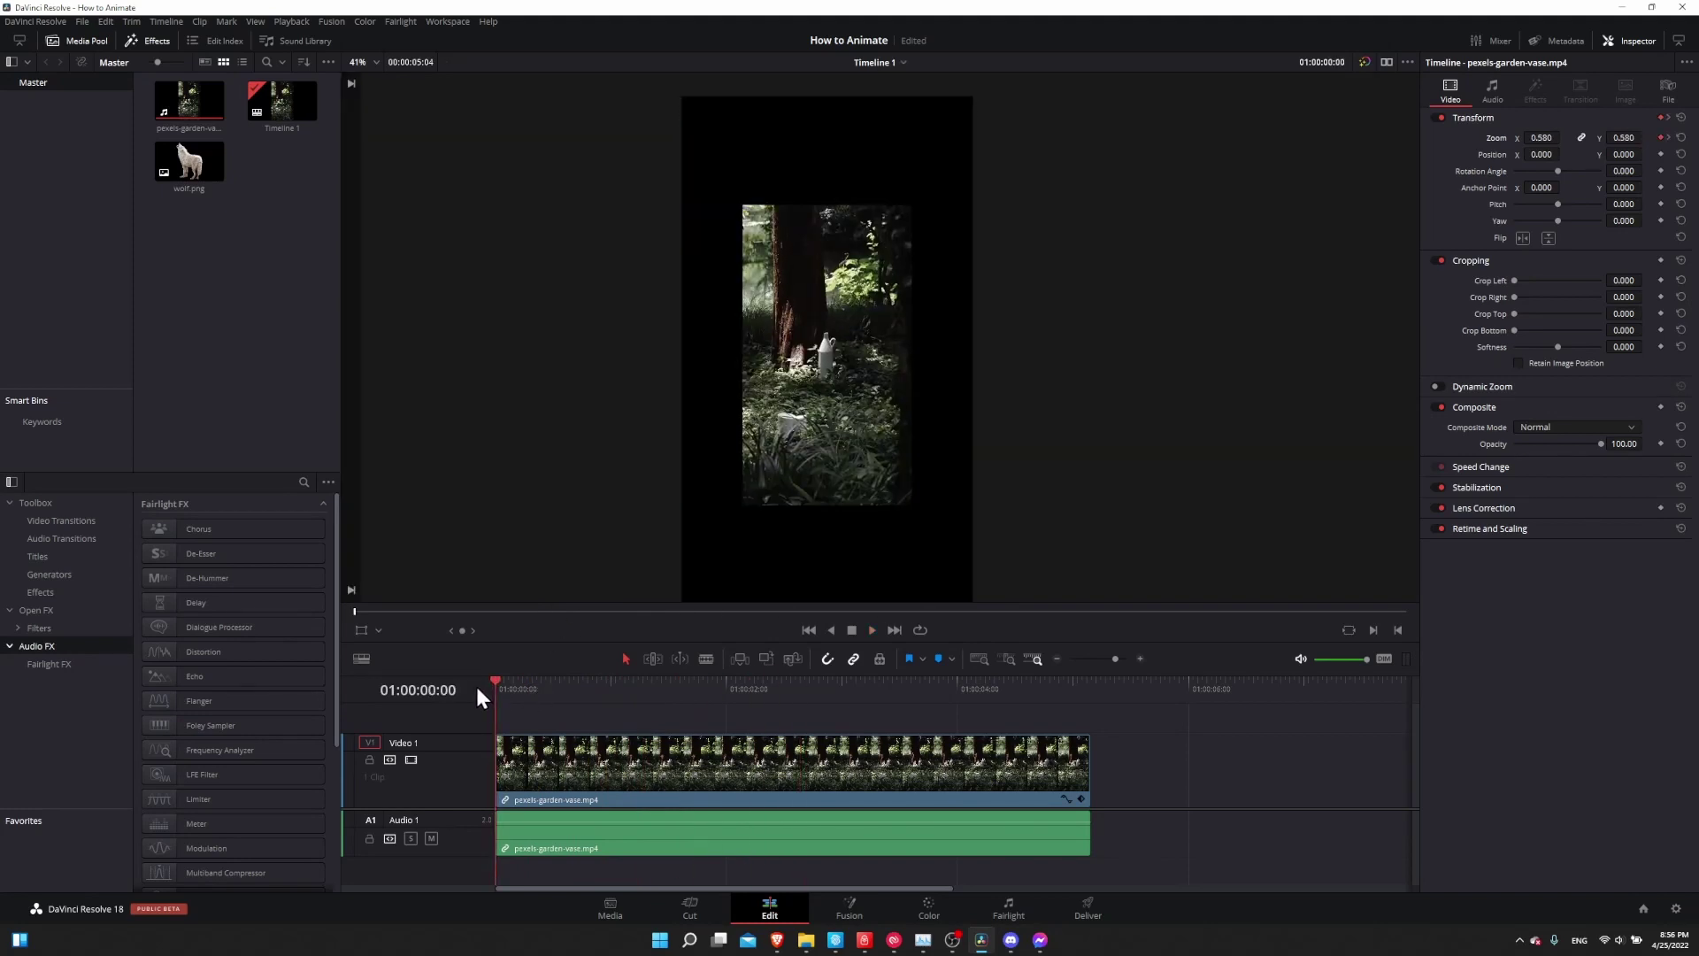
{"action": "left_click", "coordinate": [722, 694]}
{"action": "left_click_drag", "start_coordinate": [709, 694], "coordinate": [469, 703]}
{"action": "key", "text": "space"}
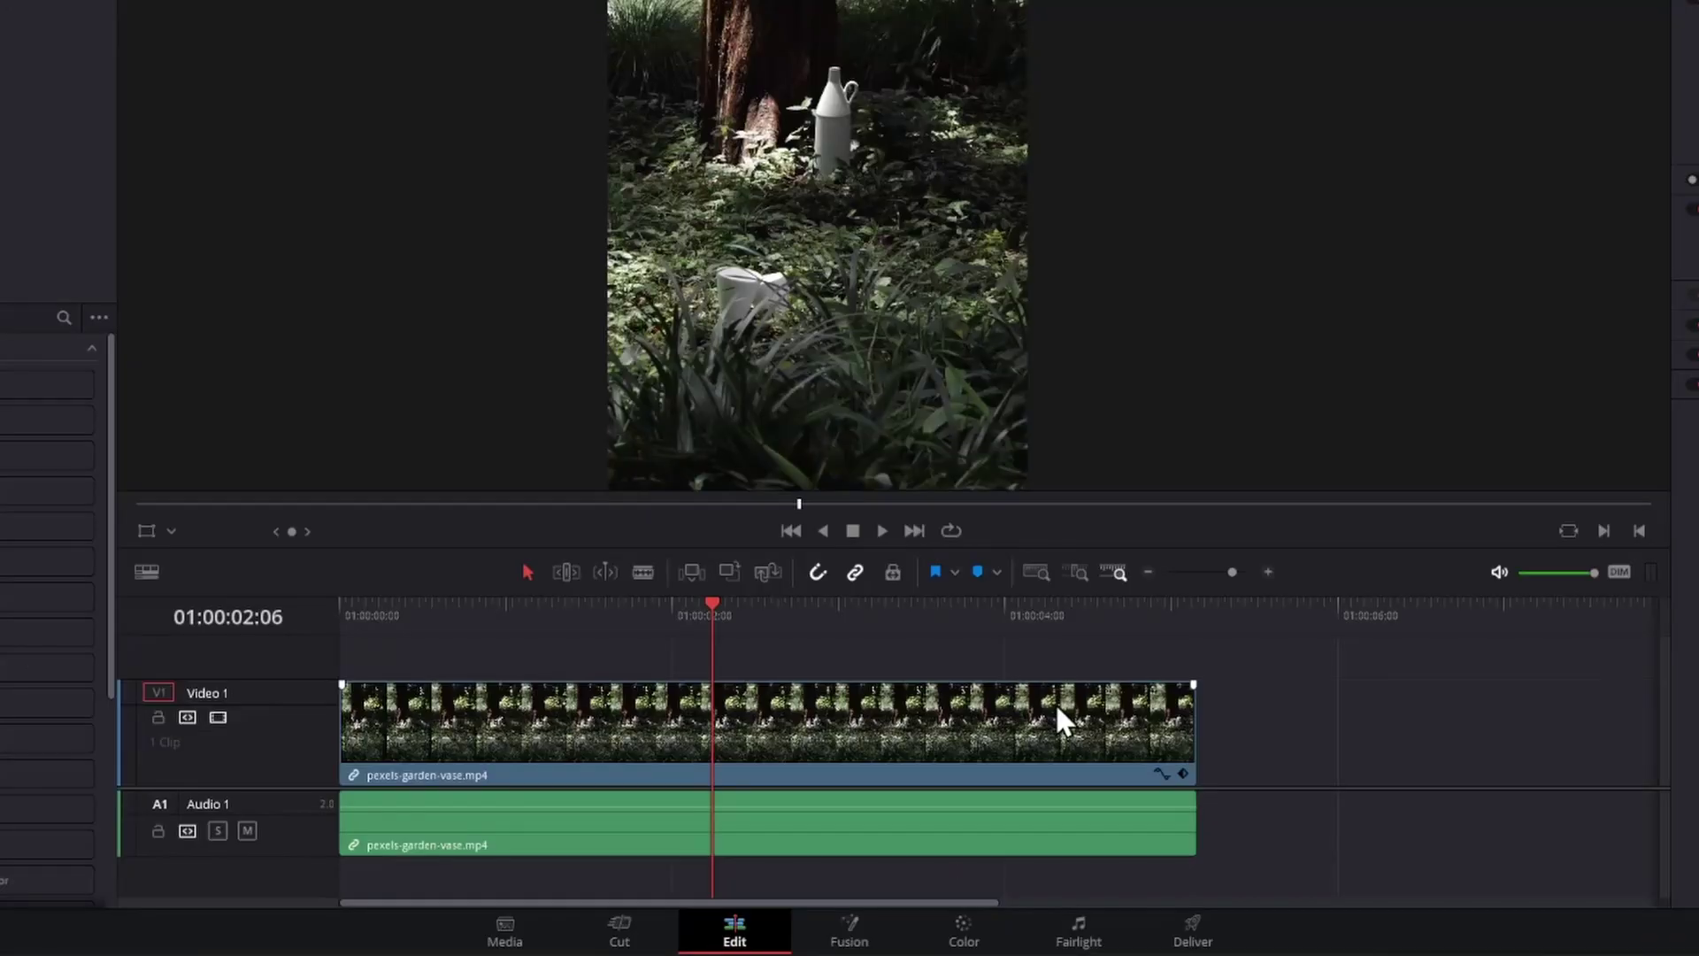
- Open the garden-vase clip's Zoom X curve lane and enlarge the Video 1 track and timeline
{"action": "left_click", "coordinate": [1163, 775]}
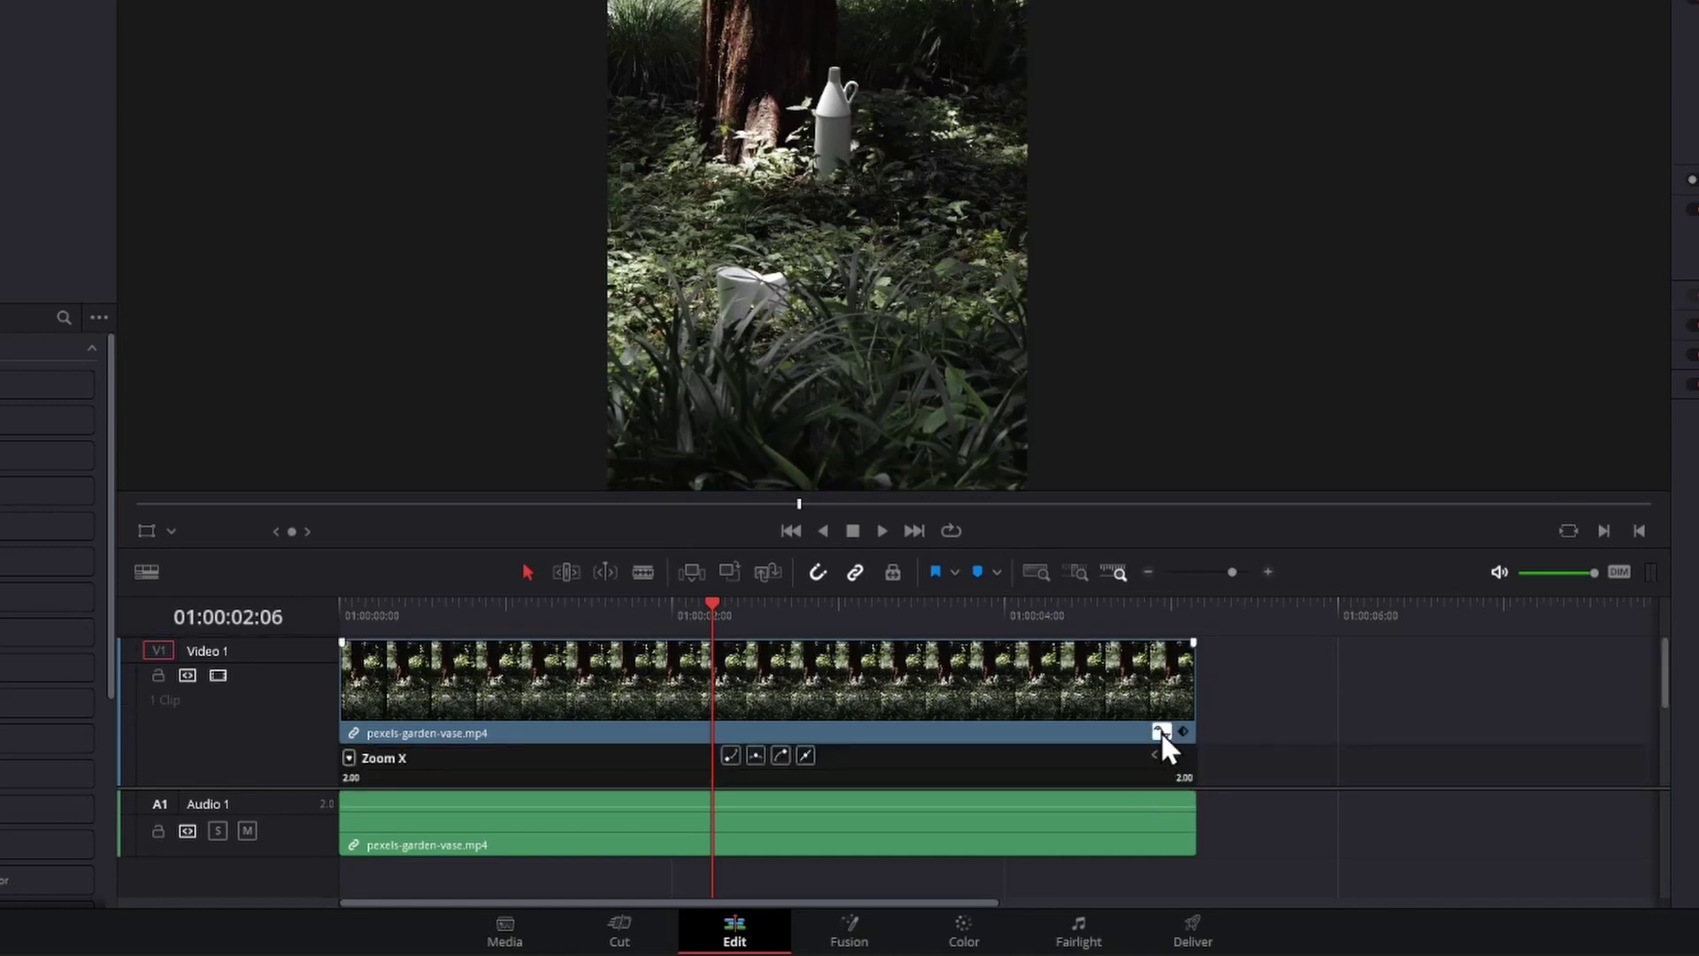
{"action": "left_click", "coordinate": [809, 792]}
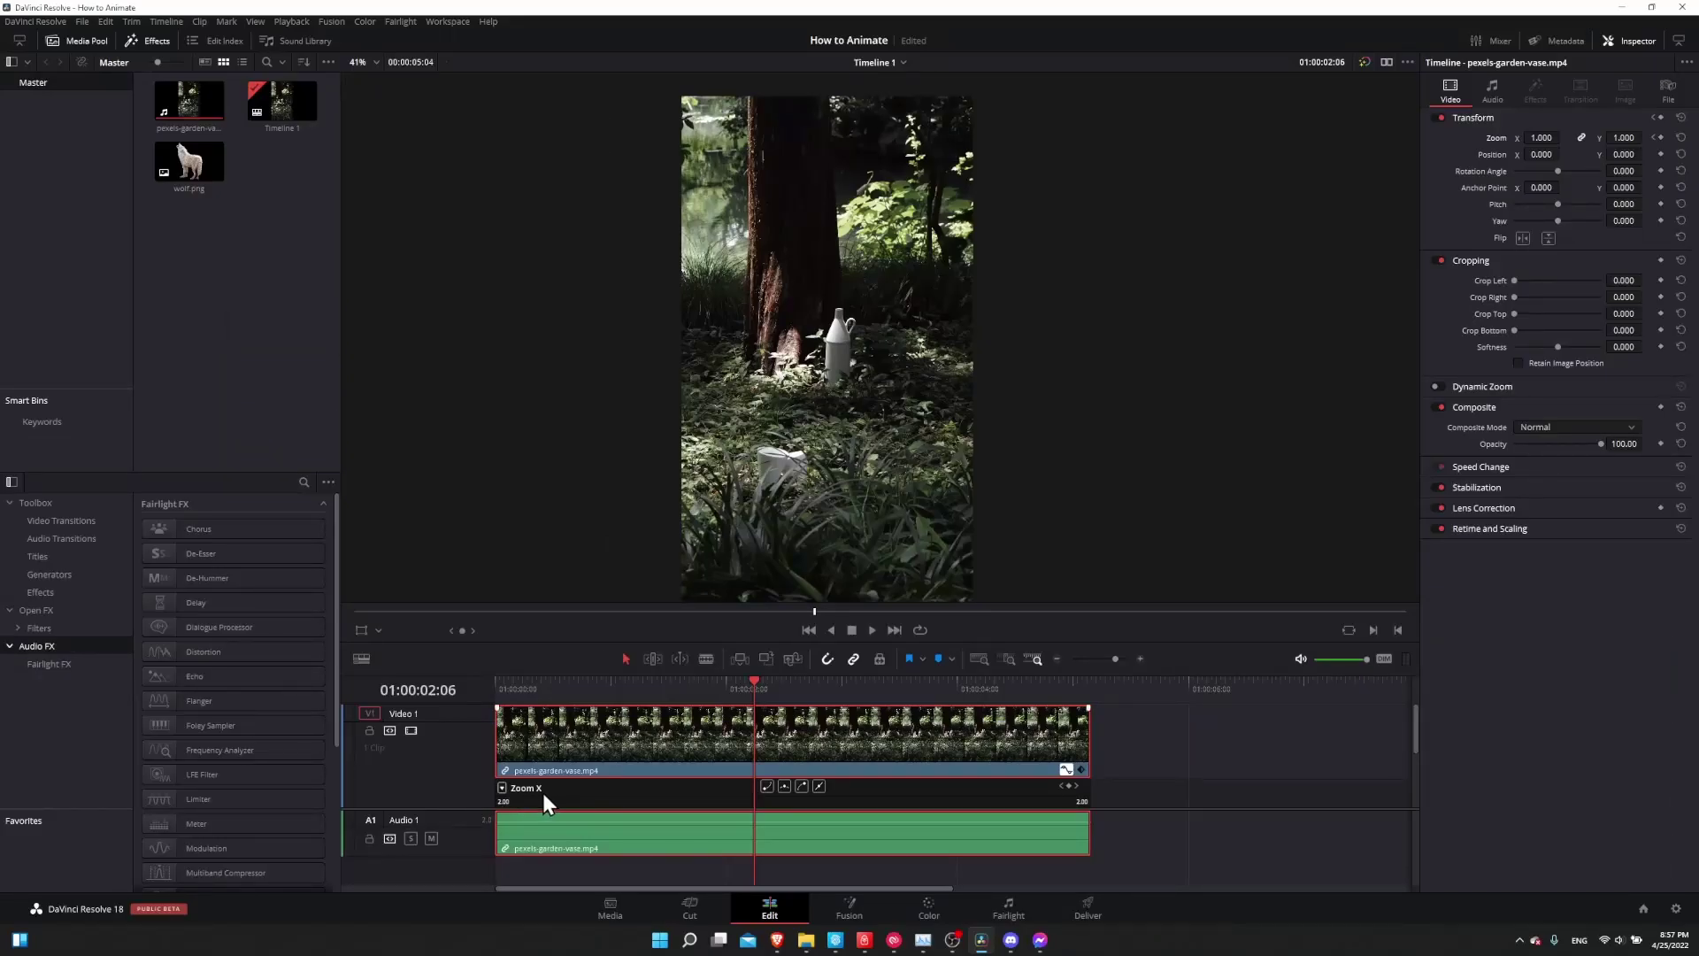
{"action": "left_click_drag", "start_coordinate": [475, 809], "coordinate": [488, 882]}
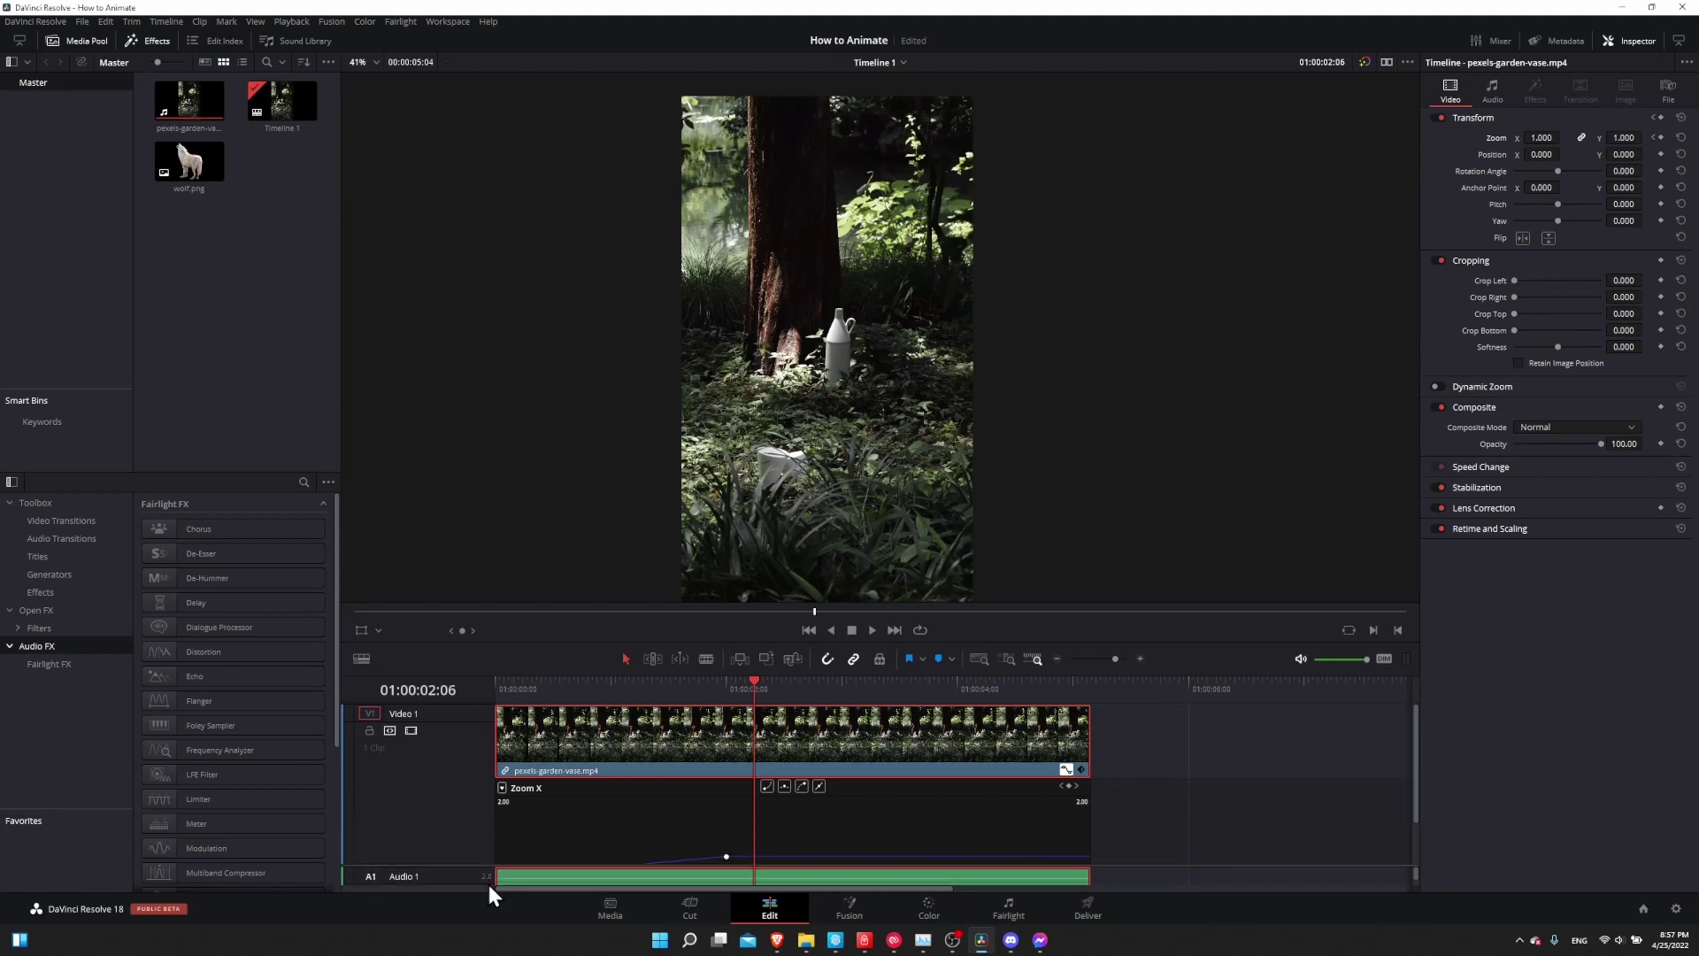
{"action": "scroll", "coordinate": [1210, 788], "scroll_direction": "down", "scroll_amount": 2}
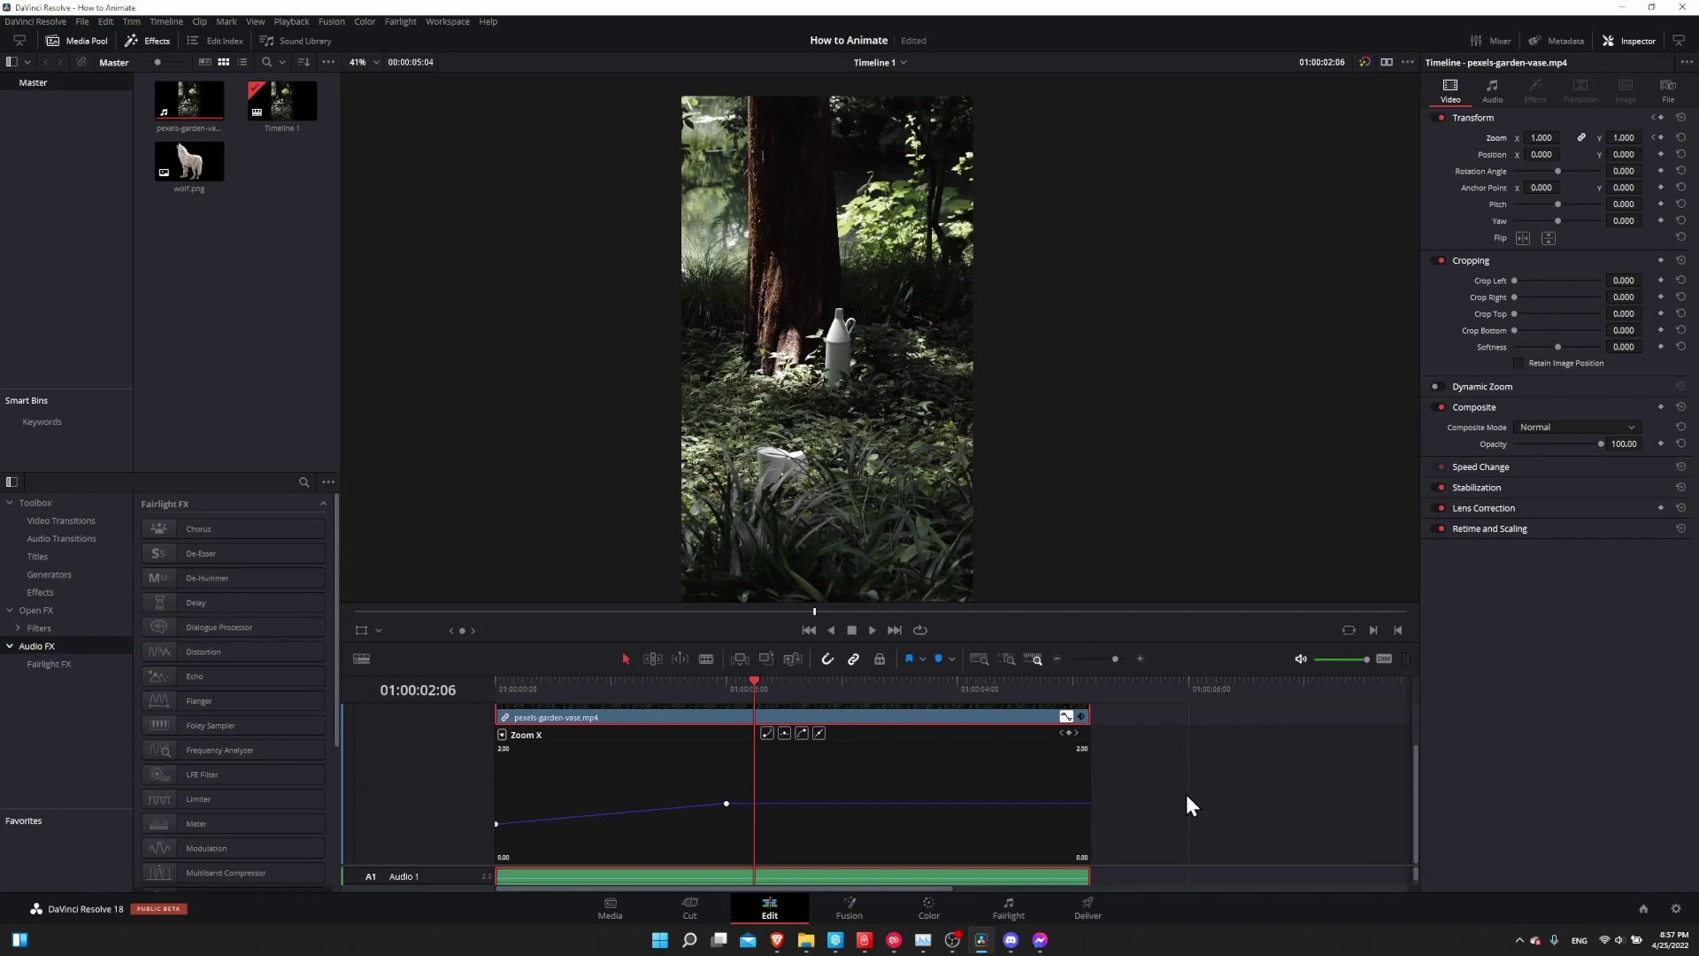
{"action": "left_click_drag", "start_coordinate": [982, 639], "coordinate": [982, 542]}
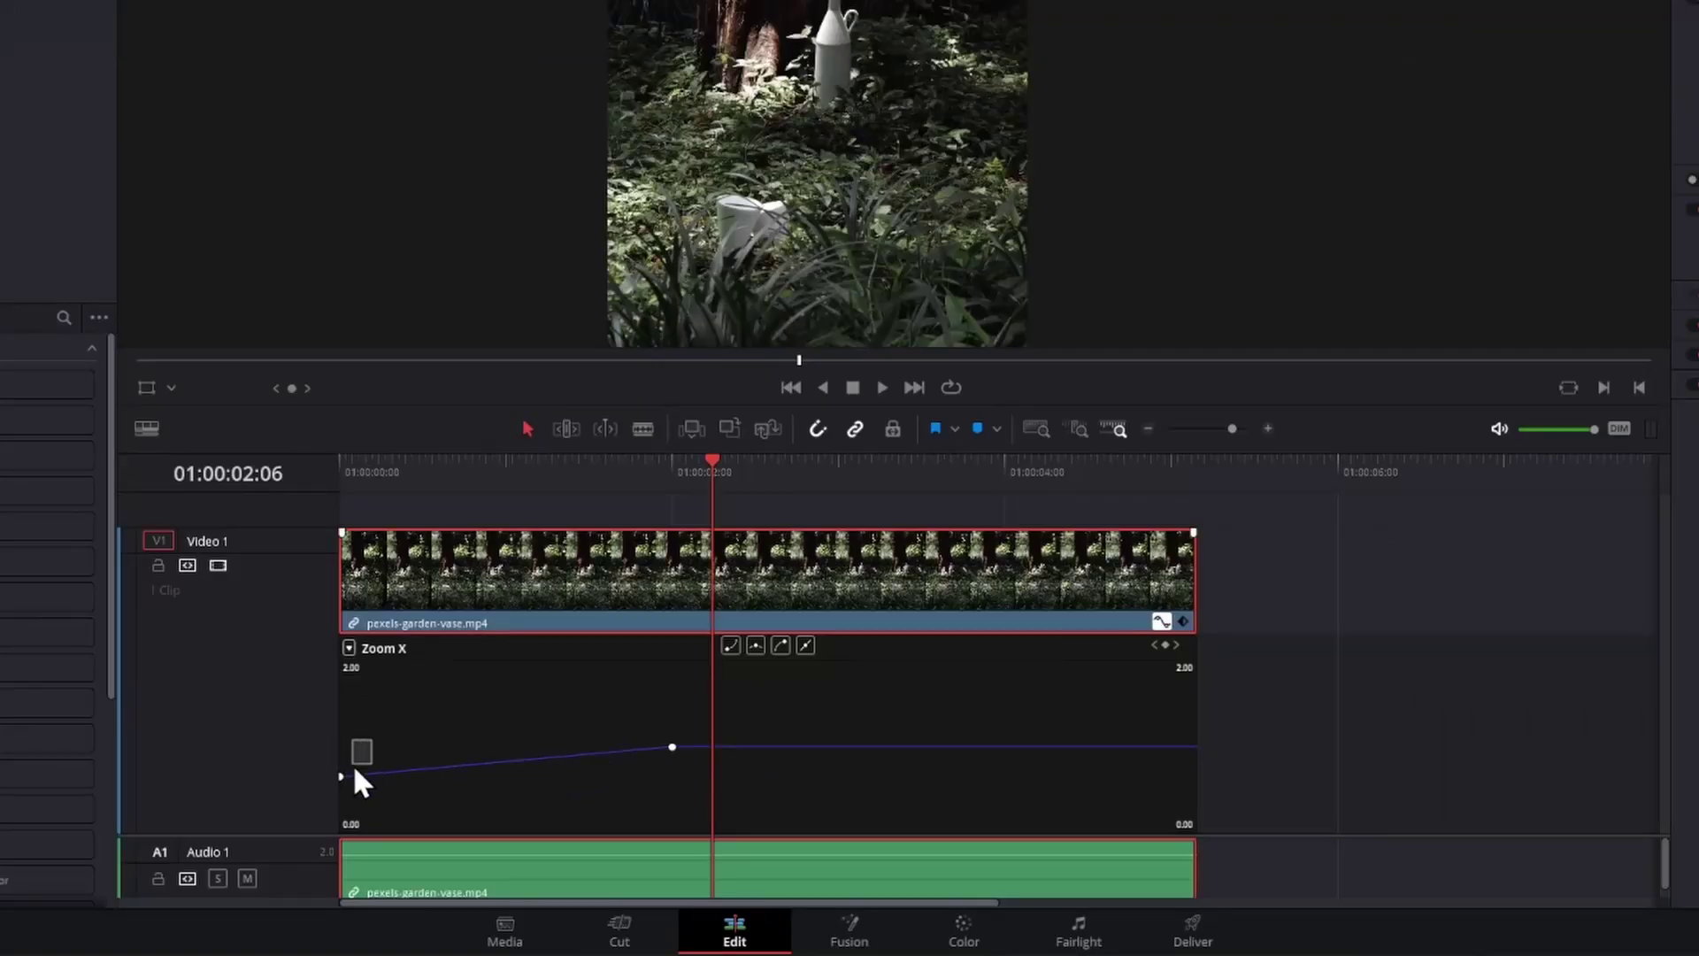
- Nudge the second Zoom X keyframe slightly later and play back the zoom
{"action": "left_click_drag", "start_coordinate": [355, 769], "coordinate": [297, 825]}
{"action": "left_click_drag", "start_coordinate": [617, 697], "coordinate": [717, 787]}
{"action": "mouse_move", "coordinate": [672, 746]}
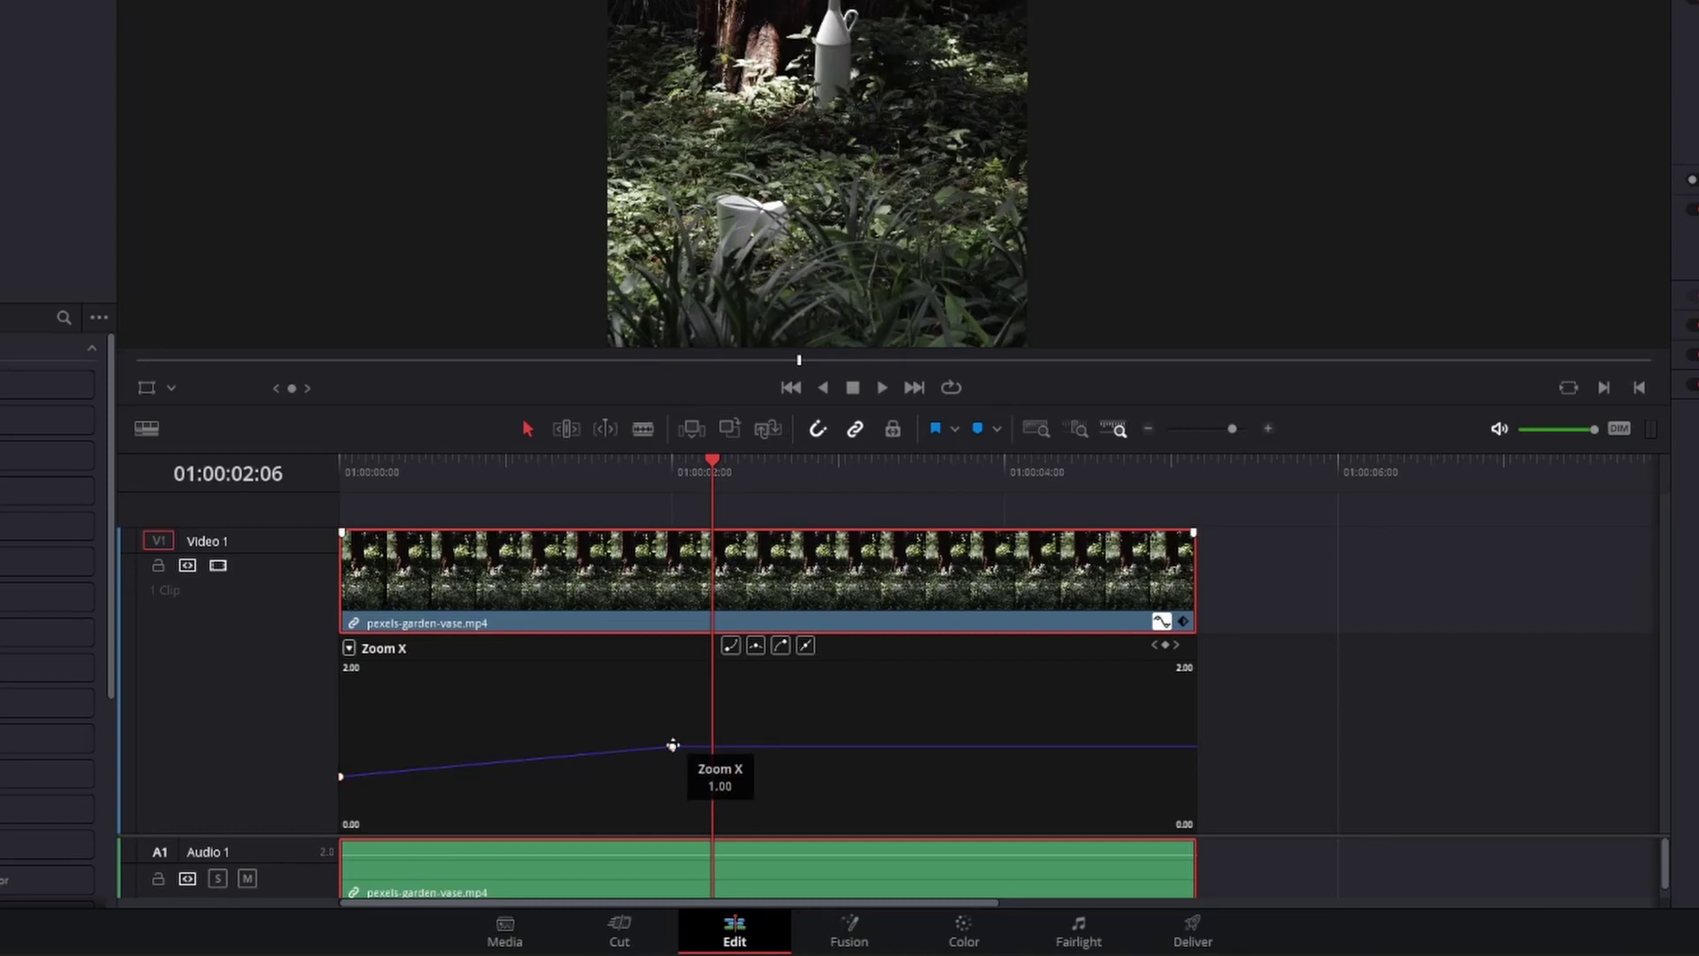
{"action": "mouse_move", "coordinate": [673, 746]}
{"action": "left_mouse_down"}
{"action": "mouse_move", "coordinate": [678, 723]}
{"action": "mouse_move", "coordinate": [690, 748]}
{"action": "mouse_move", "coordinate": [709, 732]}
{"action": "mouse_move", "coordinate": [665, 747]}
{"action": "left_mouse_up"}
{"action": "mouse_move", "coordinate": [682, 742]}
{"action": "key", "text": "space"}
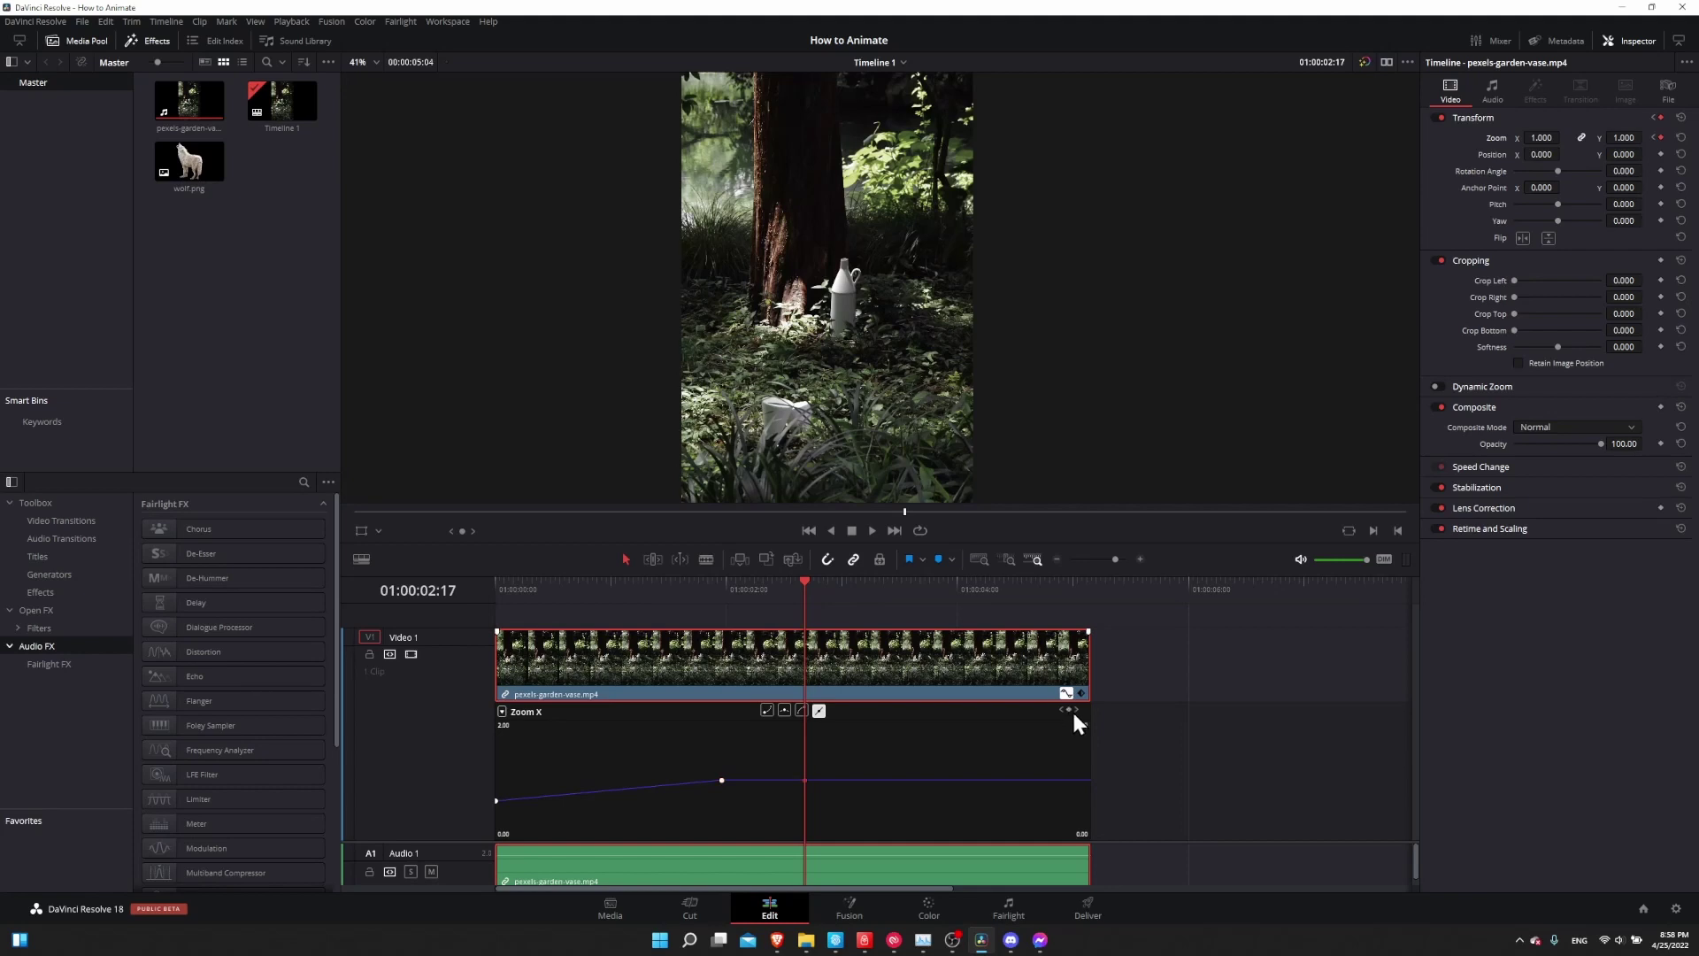
- Undo an accidental extra keyframe and marquee-select both Zoom X keyframes
{"action": "left_click", "coordinate": [804, 780], "text": "alt"}
{"action": "key", "text": "ctrl+z"}
{"action": "left_click", "coordinate": [693, 595]}
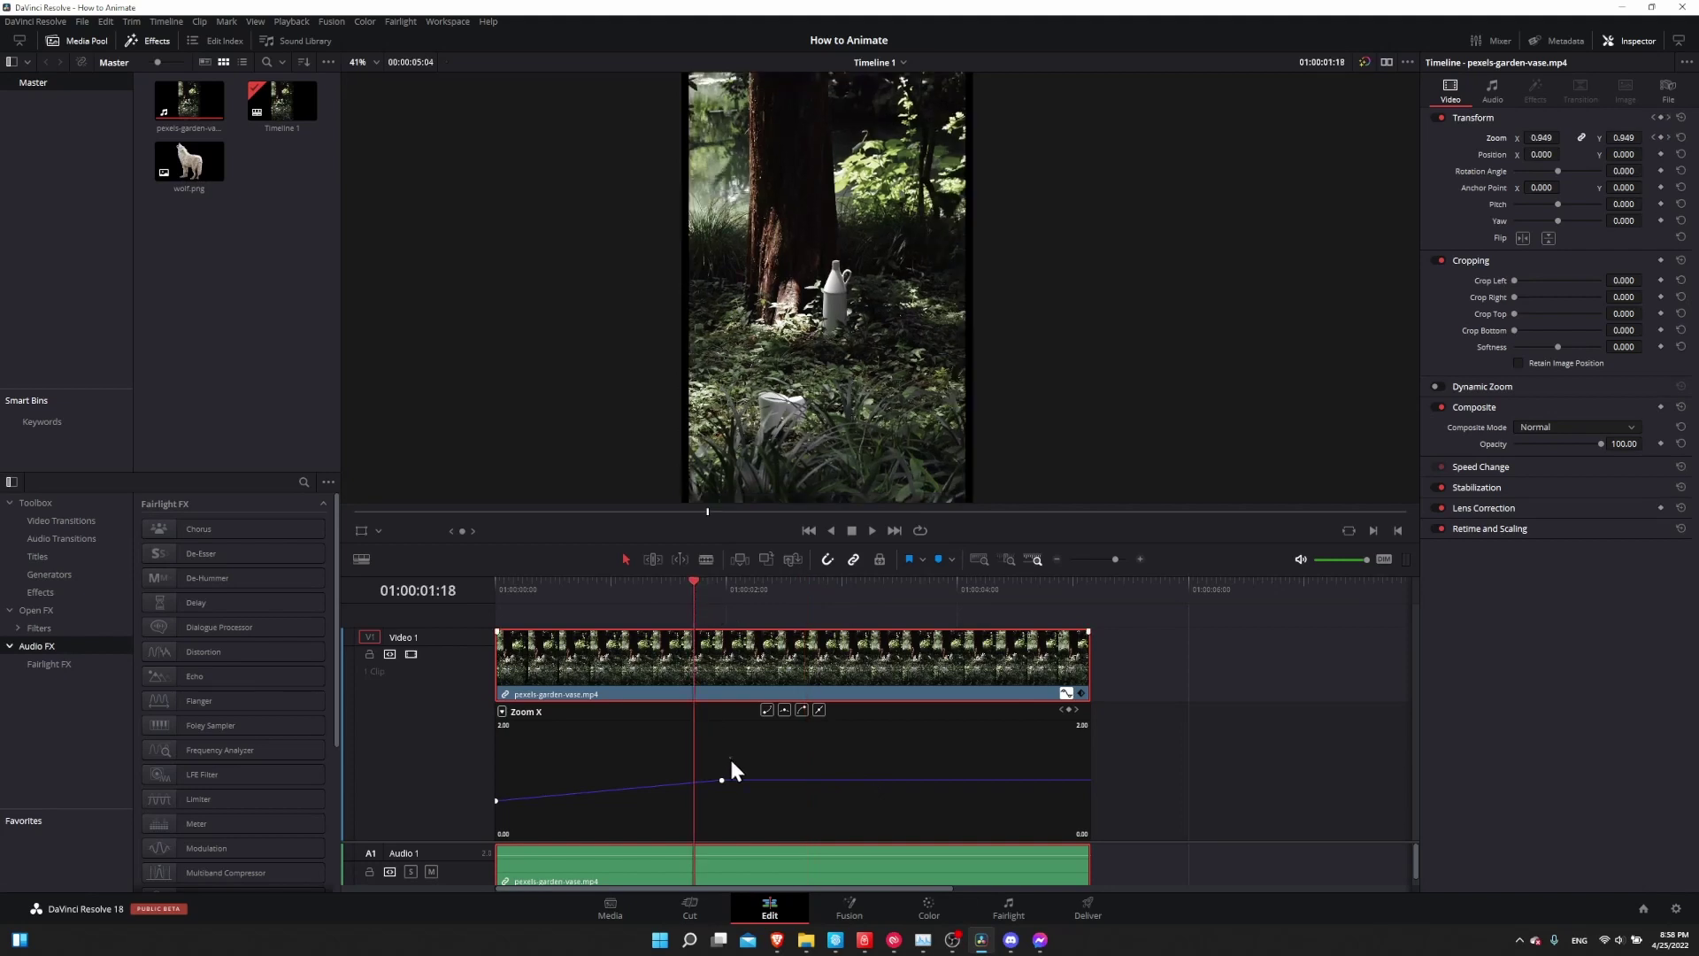
{"action": "left_click_drag", "start_coordinate": [729, 756], "coordinate": [495, 812]}
{"action": "left_click", "coordinate": [547, 784]}
{"action": "left_click_drag", "start_coordinate": [731, 750], "coordinate": [343, 837]}
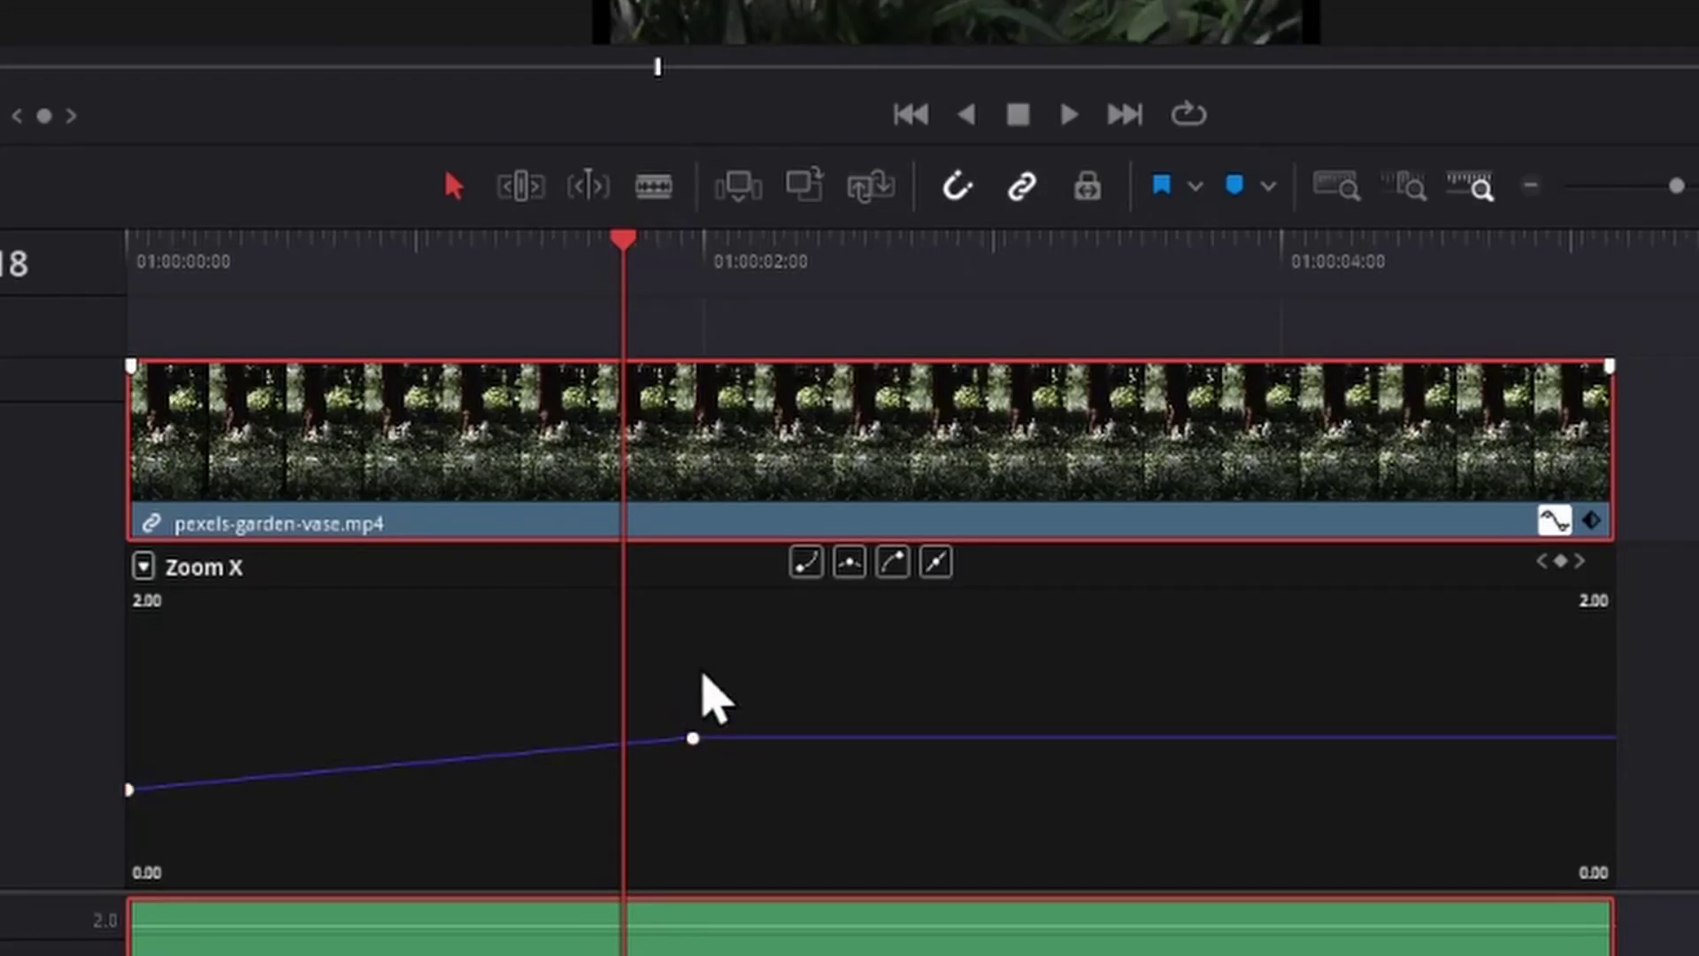
- Apply ease interpolation to the final Zoom X keyframe and play back the smoothed zoom
{"action": "left_click", "coordinate": [695, 738]}
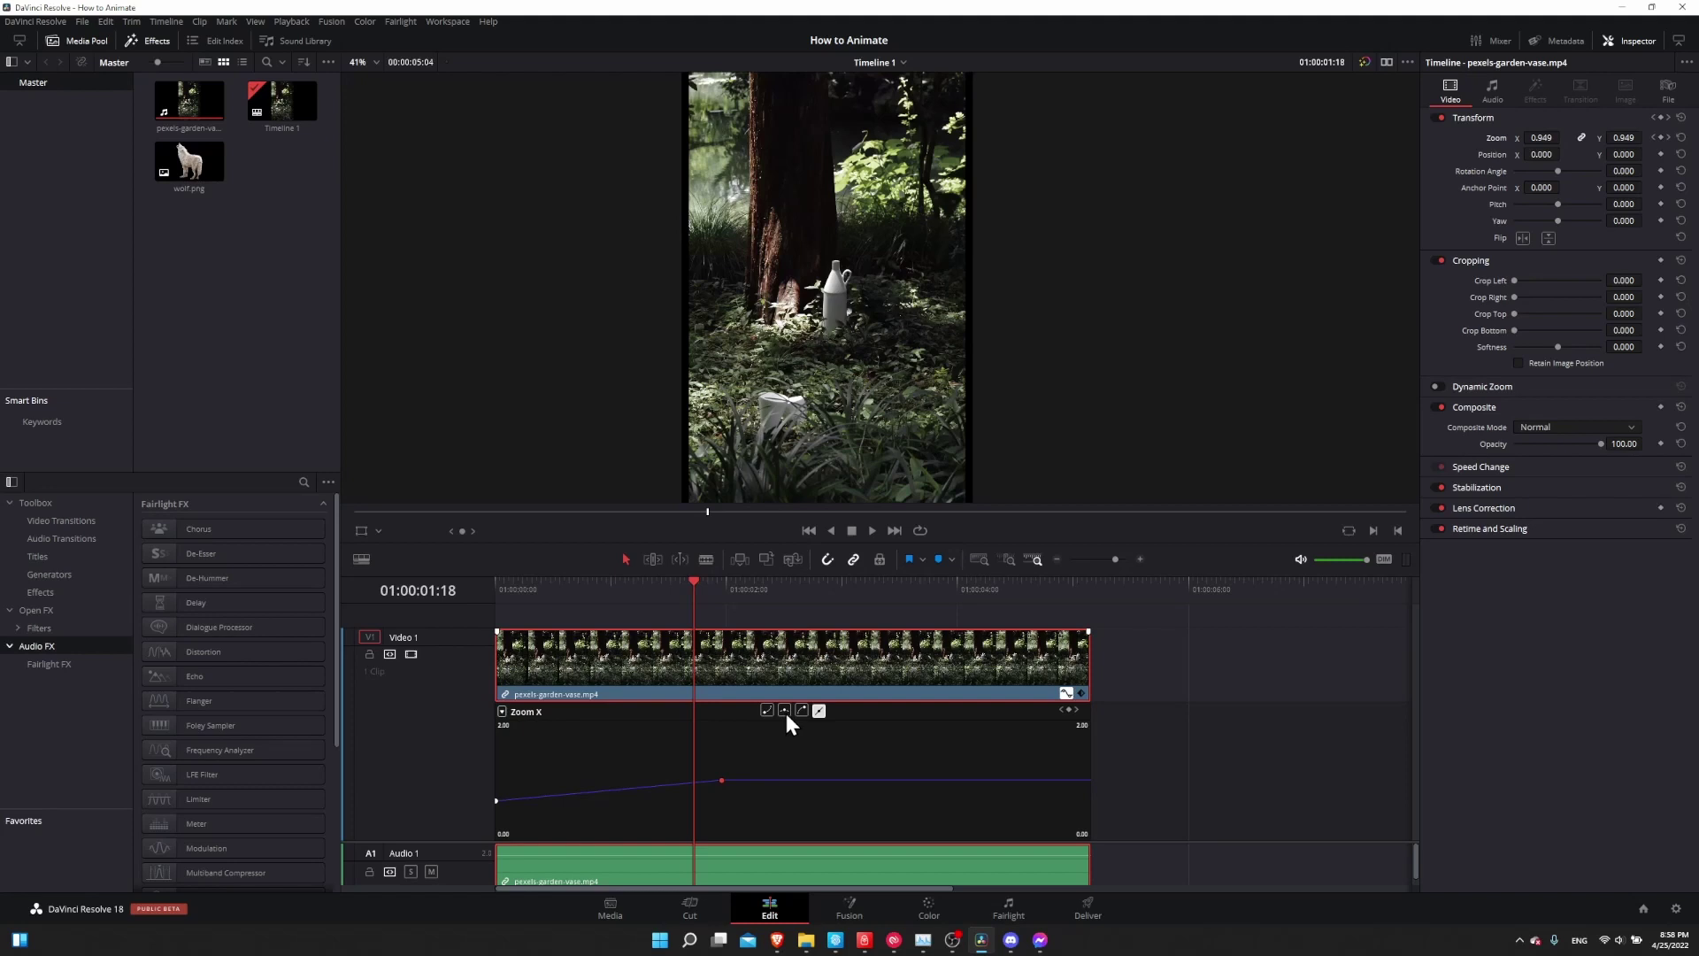
{"action": "left_click", "coordinate": [785, 713]}
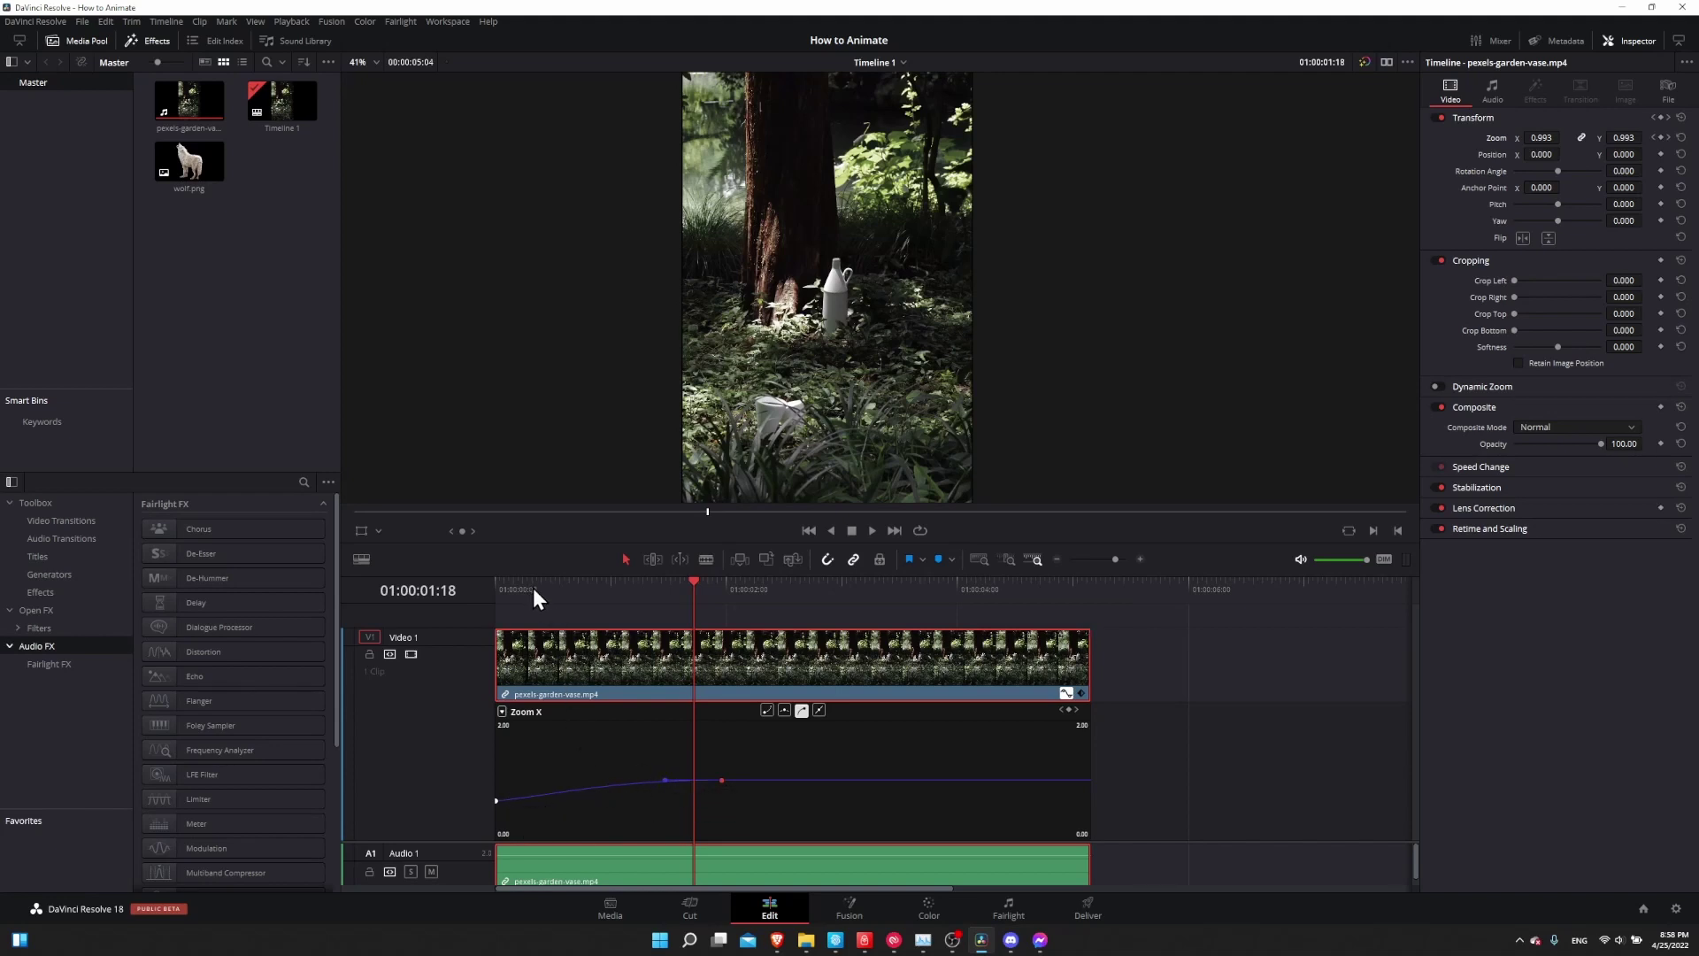
{"action": "left_click_drag", "start_coordinate": [533, 588], "coordinate": [353, 589]}
{"action": "key", "text": "space"}
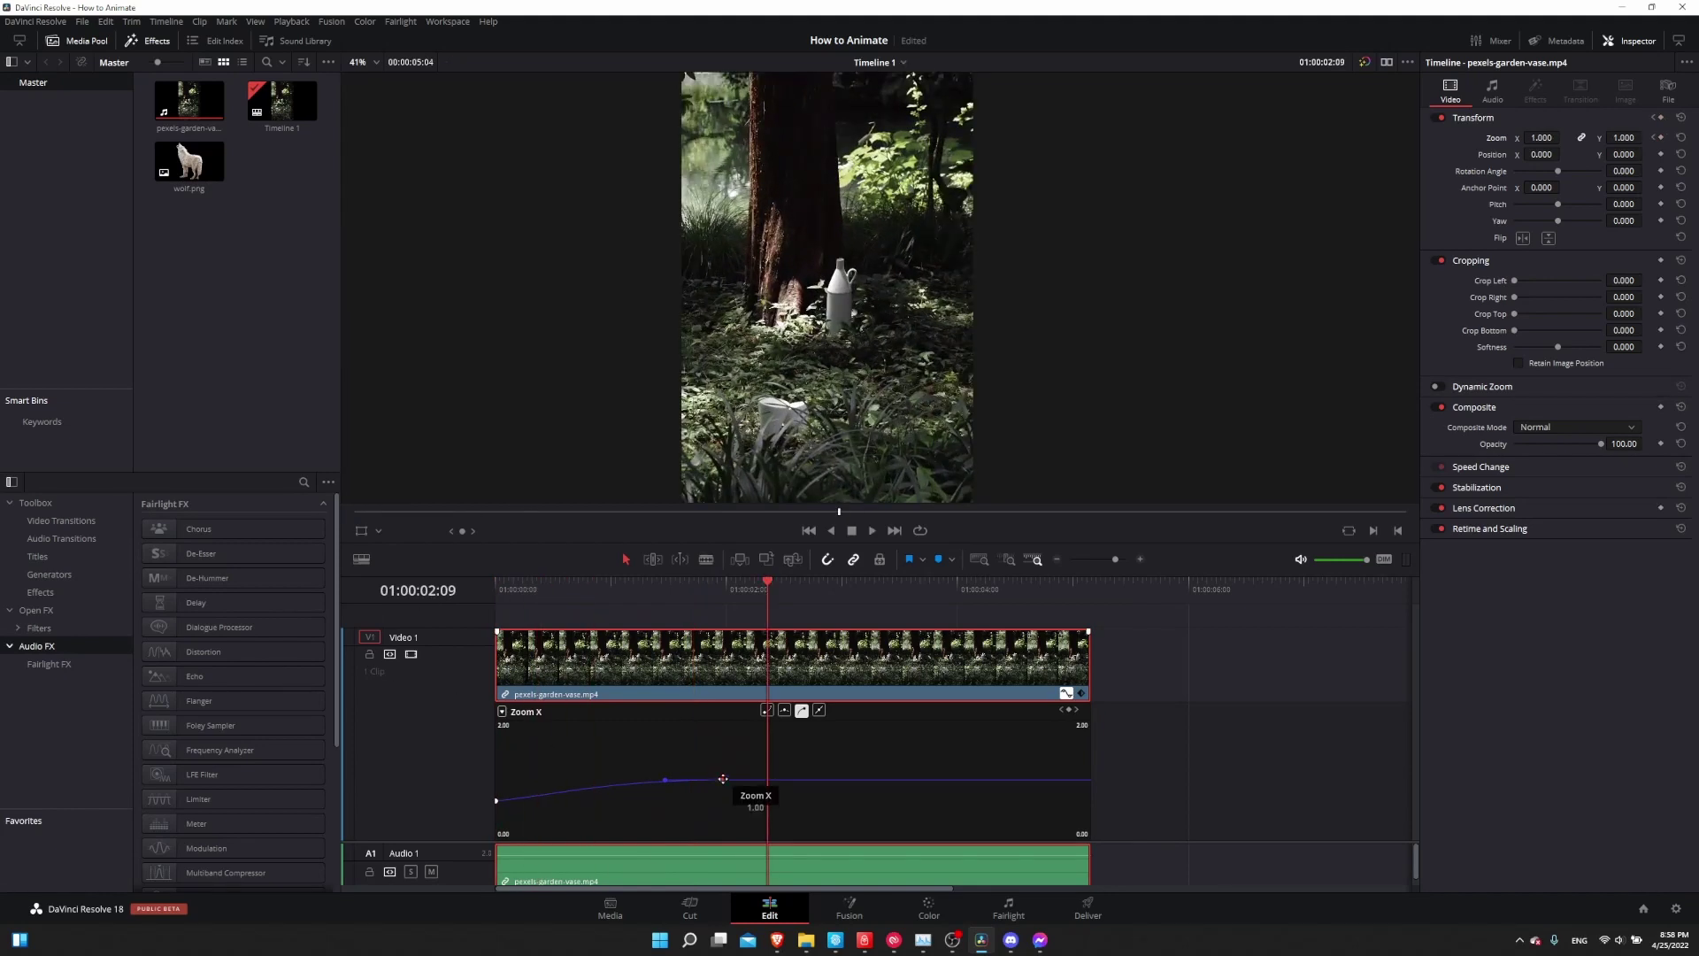
{"action": "left_click", "coordinate": [629, 590]}
{"action": "key", "text": "space"}
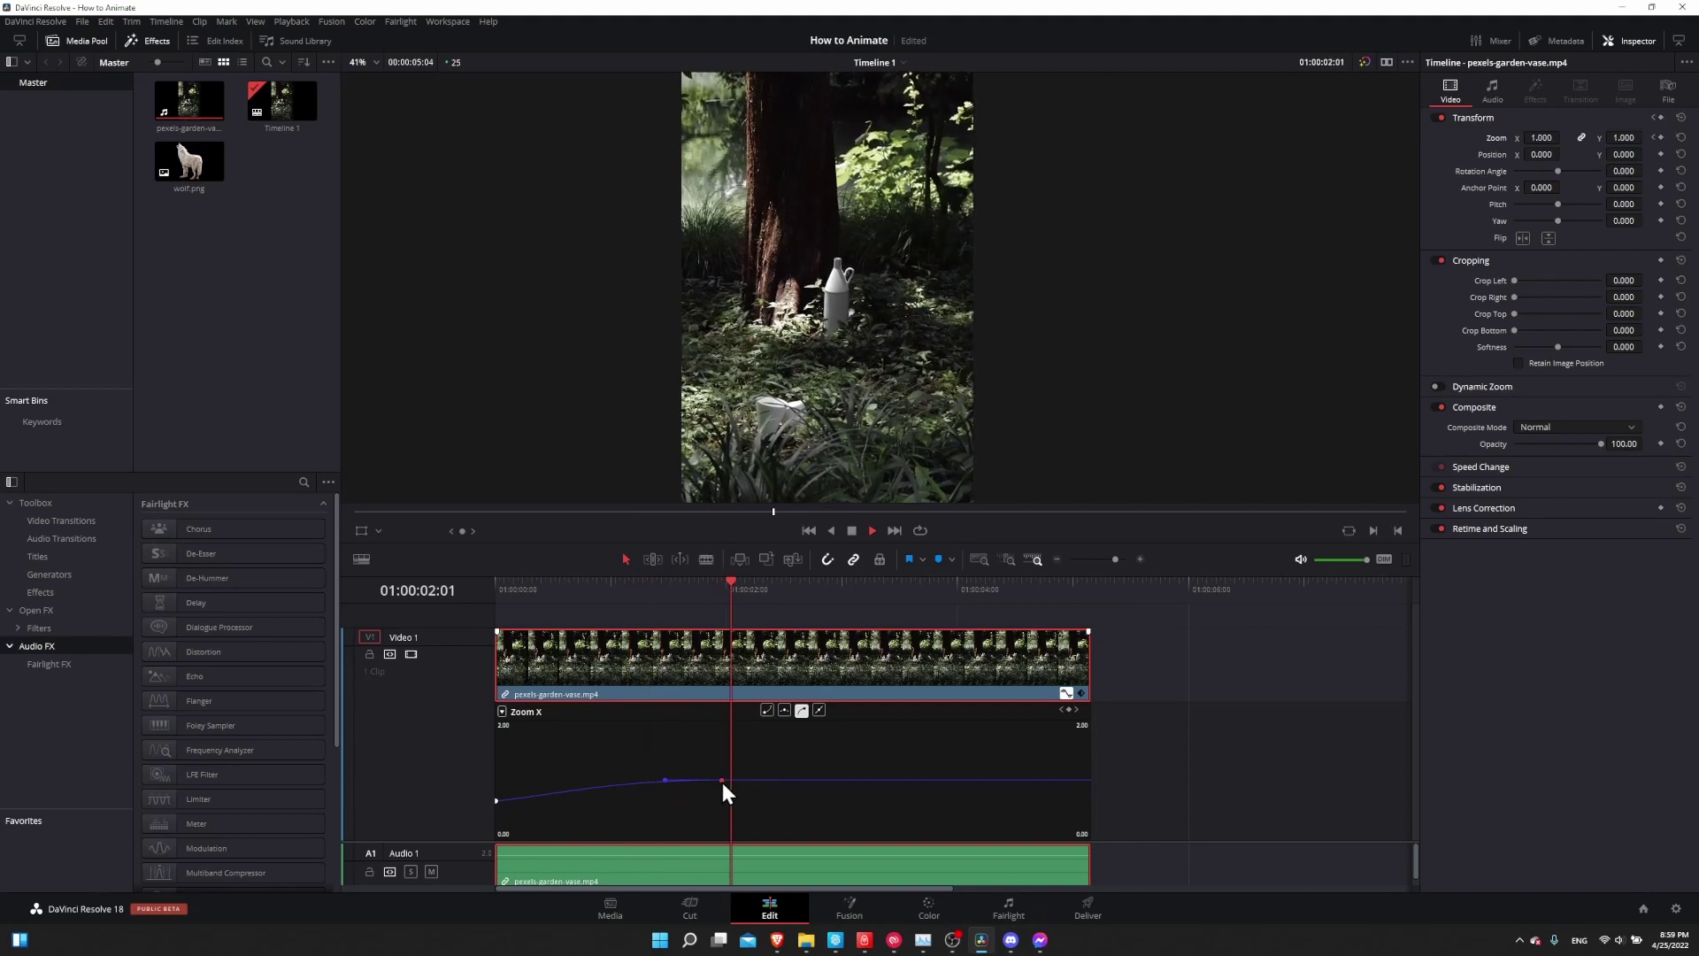
{"action": "key", "text": "space"}
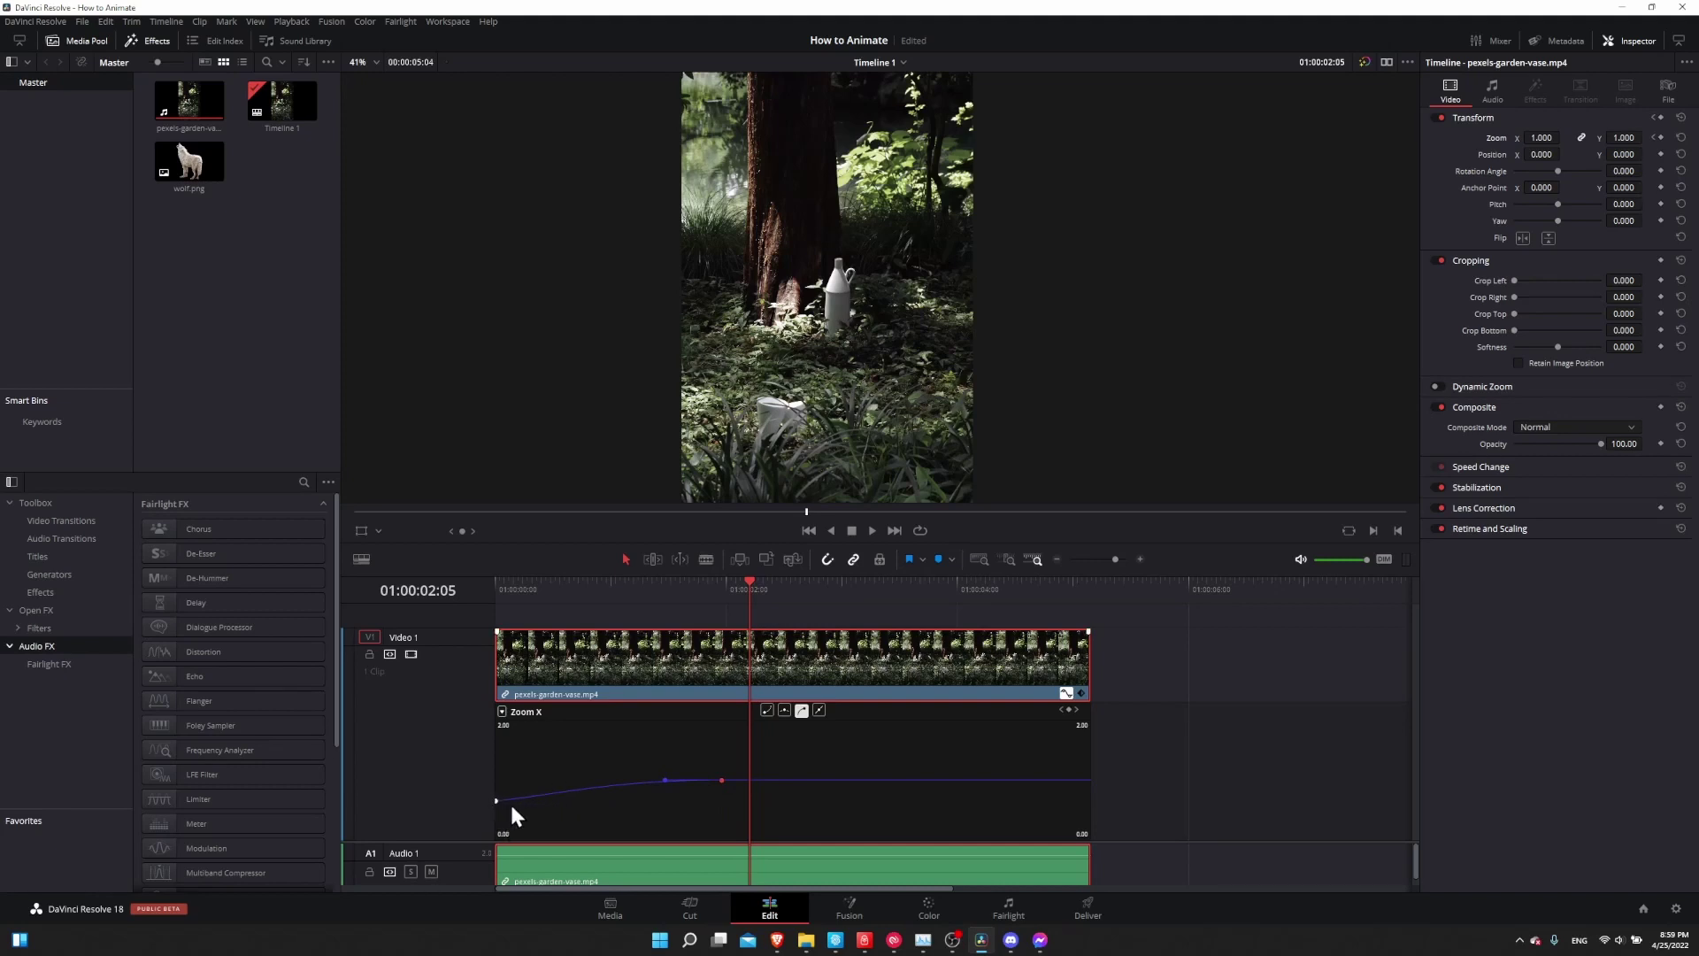
- Reshape the final Zoom X keyframe's Bezier handle and play back the result
{"action": "left_click", "coordinate": [722, 779]}
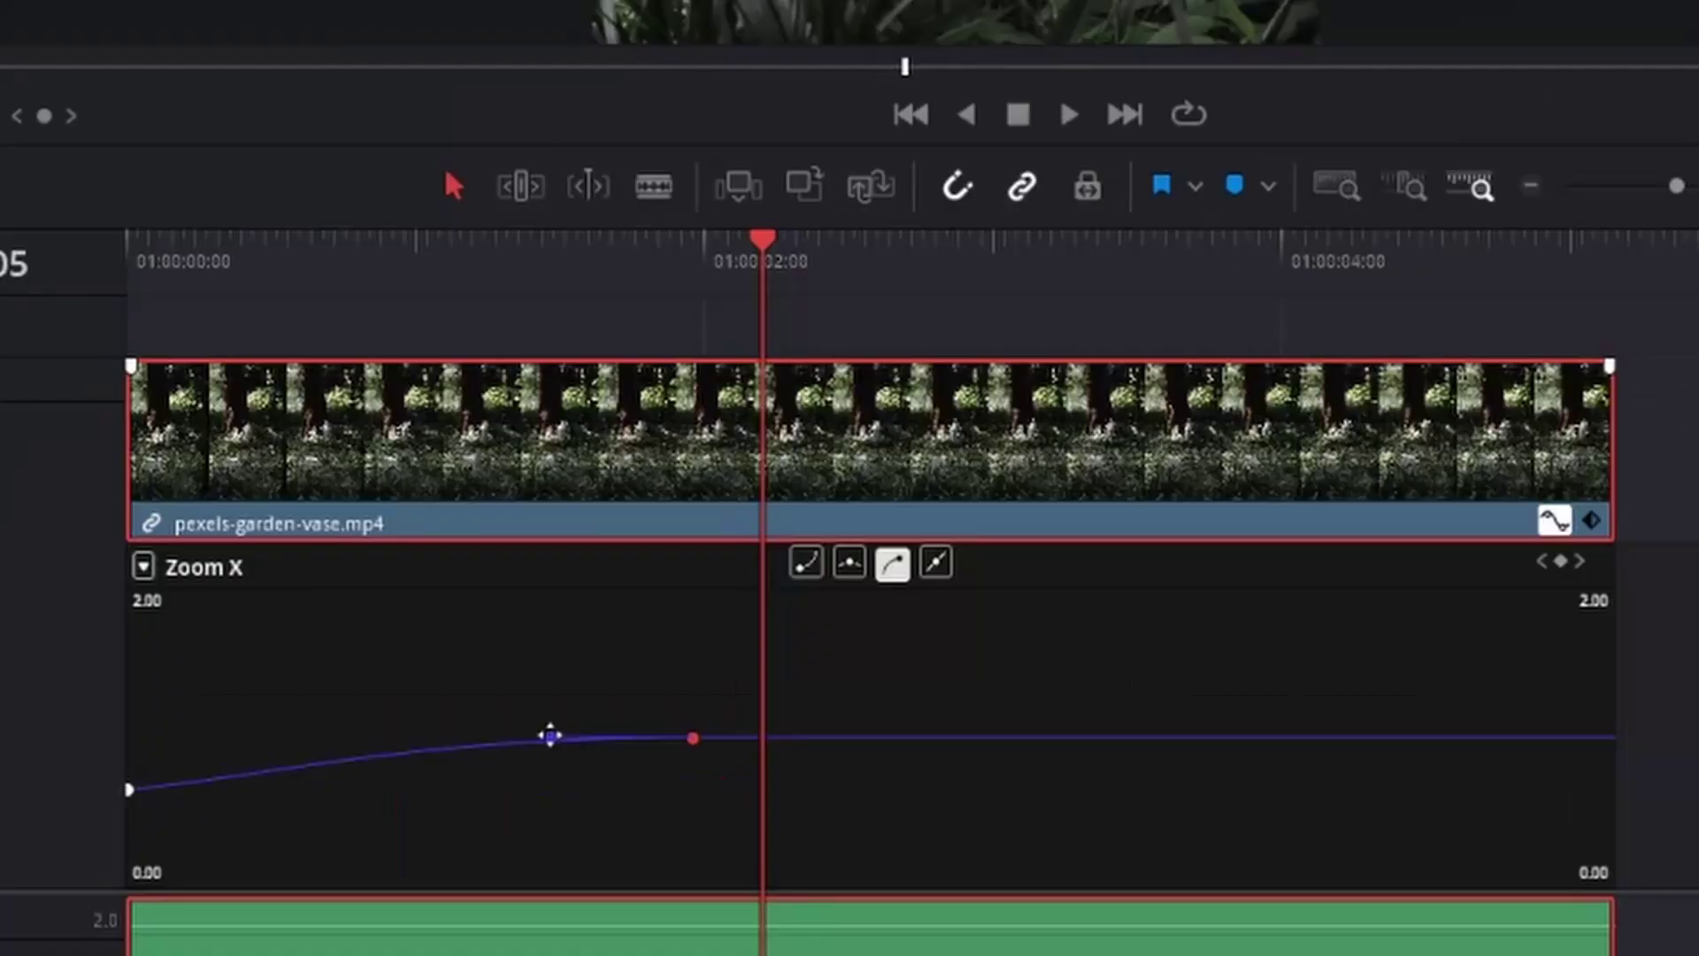
{"action": "left_click_drag", "start_coordinate": [665, 778], "coordinate": [603, 741]}
{"action": "left_click_drag", "start_coordinate": [395, 640], "coordinate": [444, 662]}
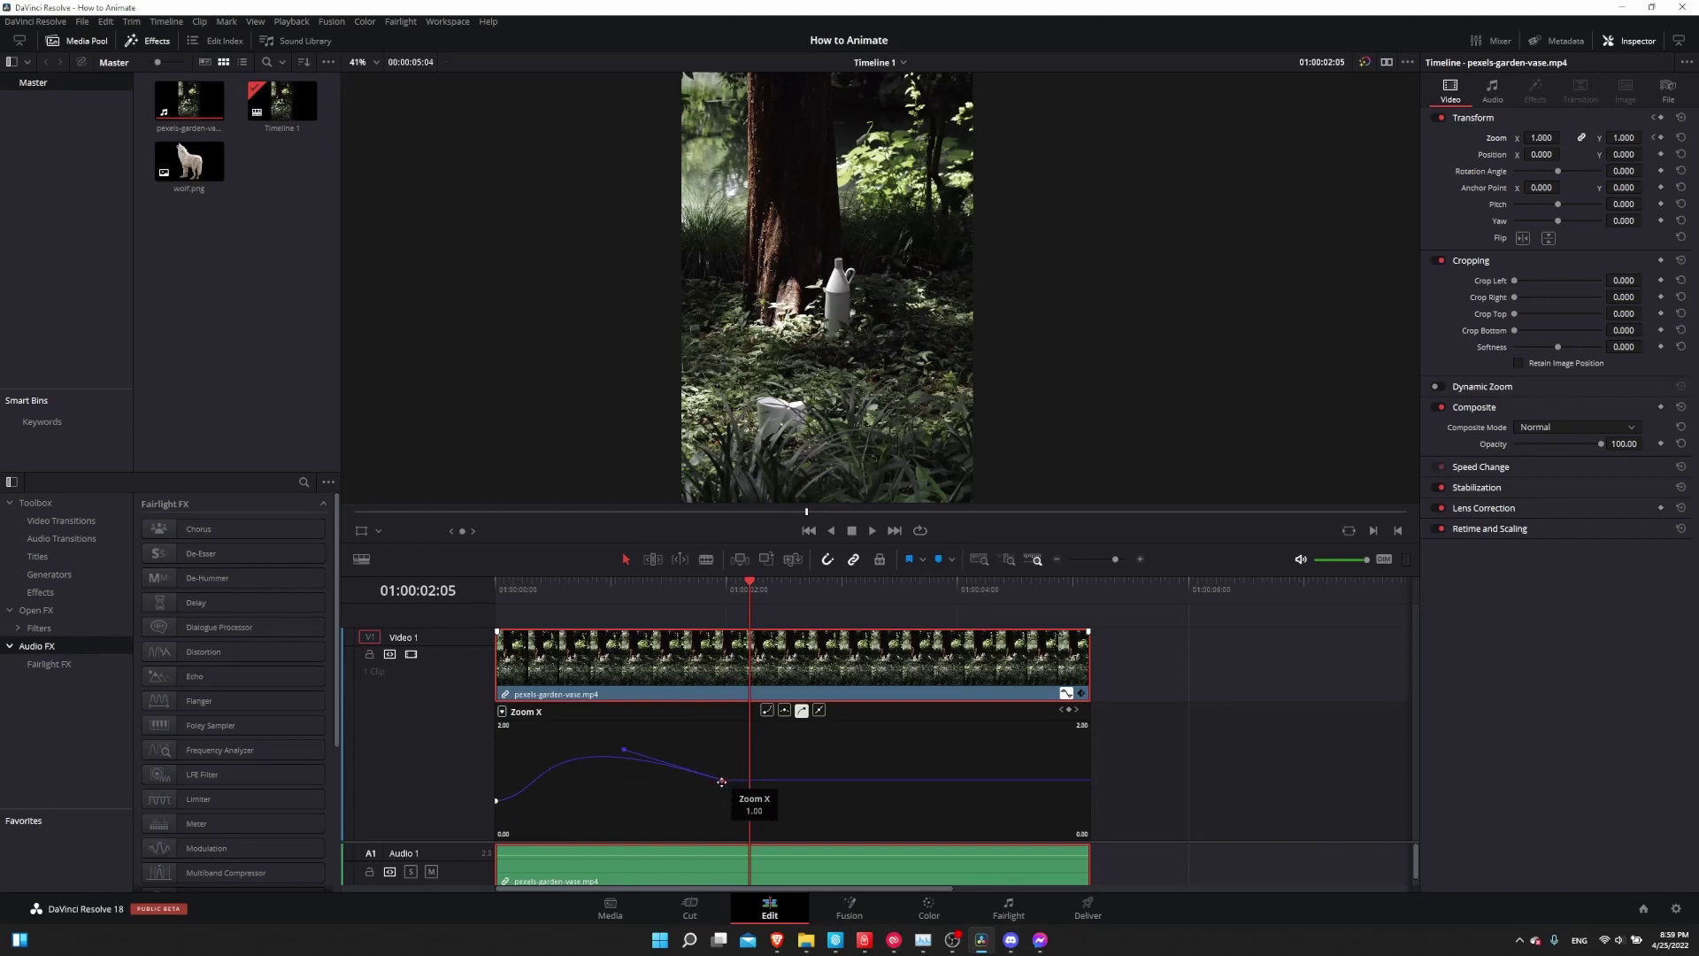
{"action": "left_click", "coordinate": [545, 585]}
{"action": "left_click", "coordinate": [512, 589]}
{"action": "key", "text": "space"}
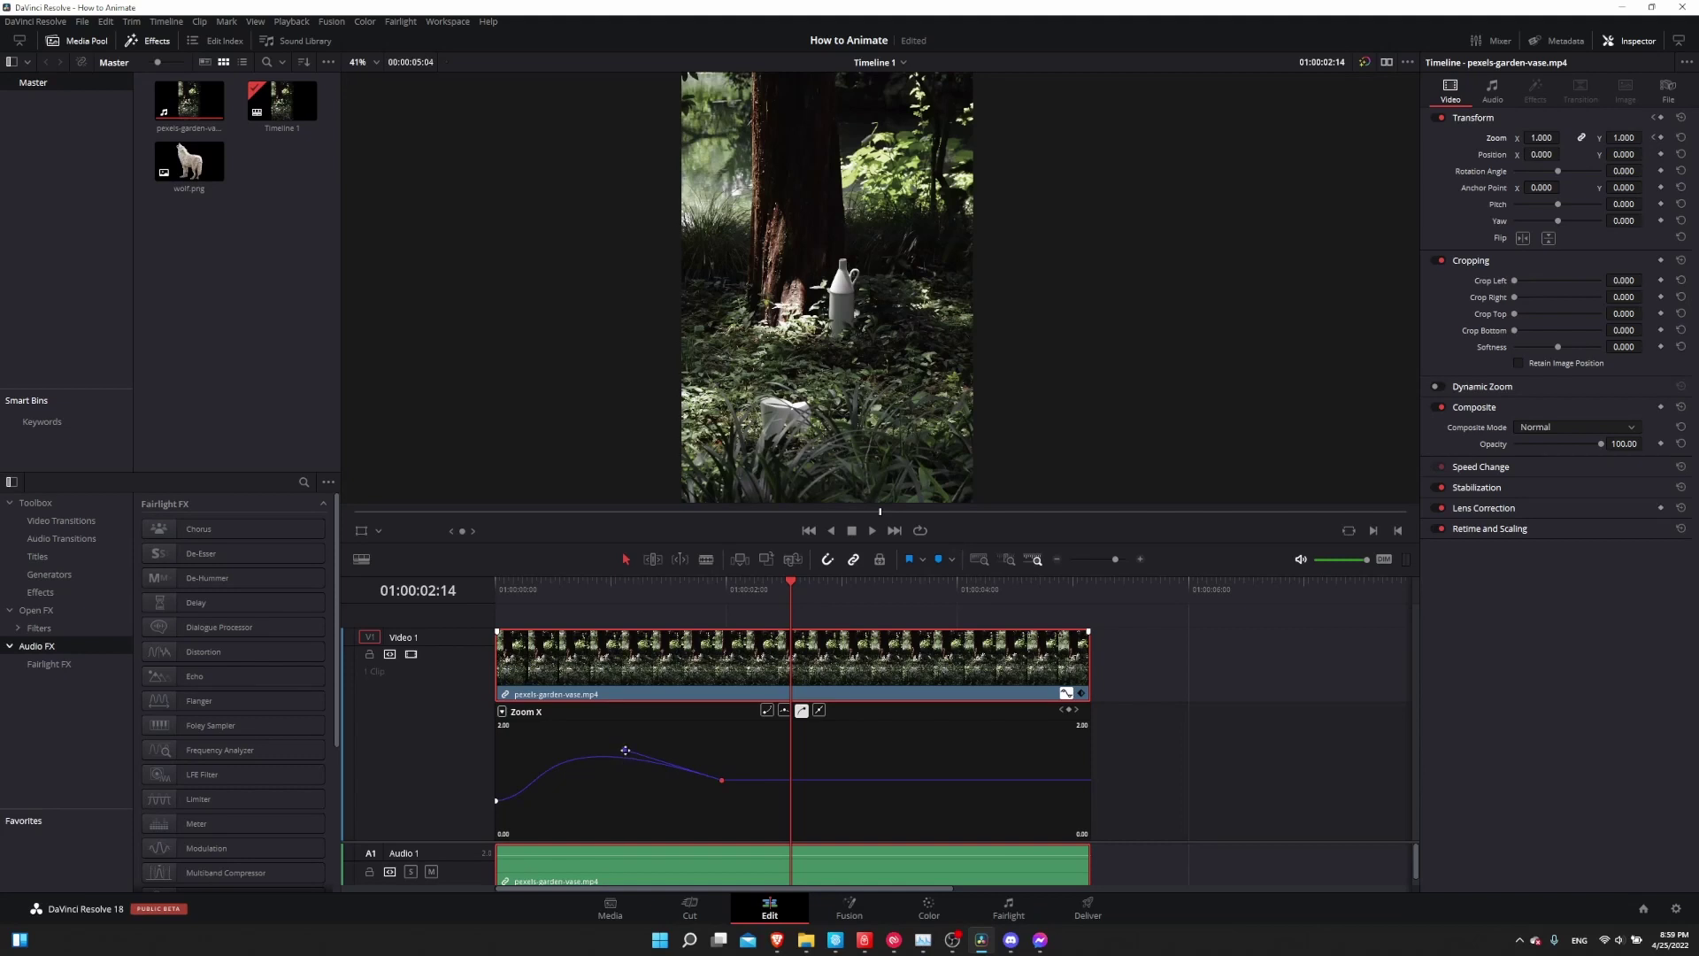
- Ease the start Zoom X keyframe, steepen its handle, and flatten the approach into 1.00
{"action": "left_click", "coordinate": [550, 760]}
{"action": "left_click", "coordinate": [477, 825]}
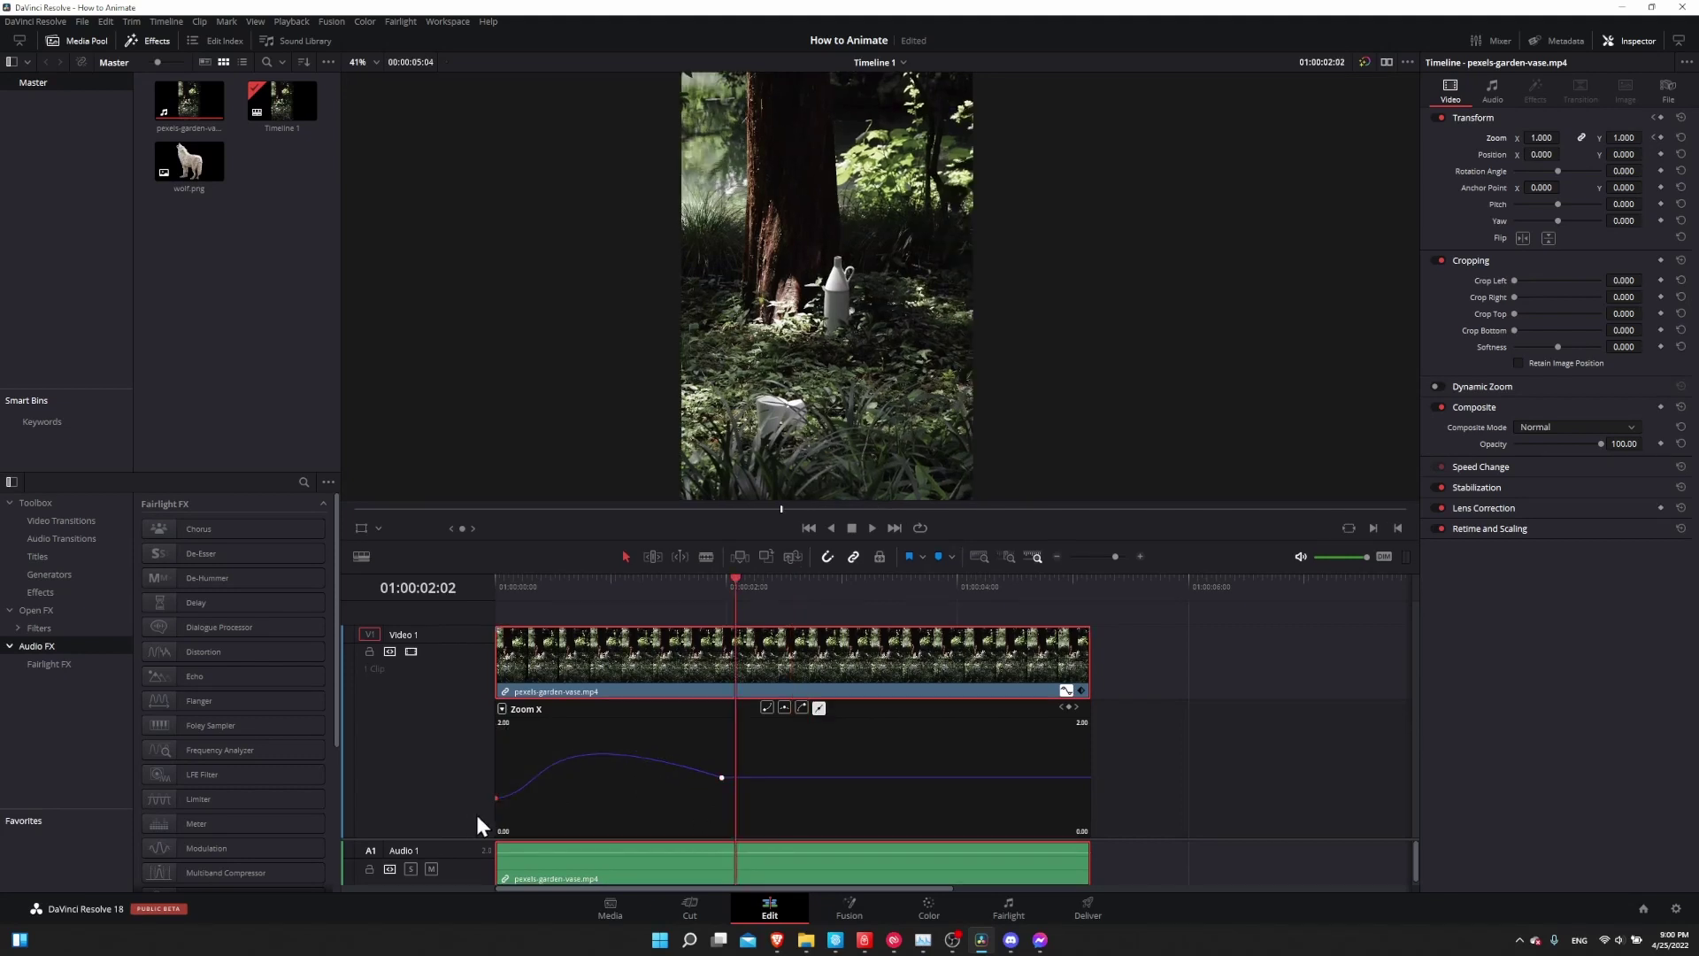
{"action": "left_click", "coordinate": [768, 708]}
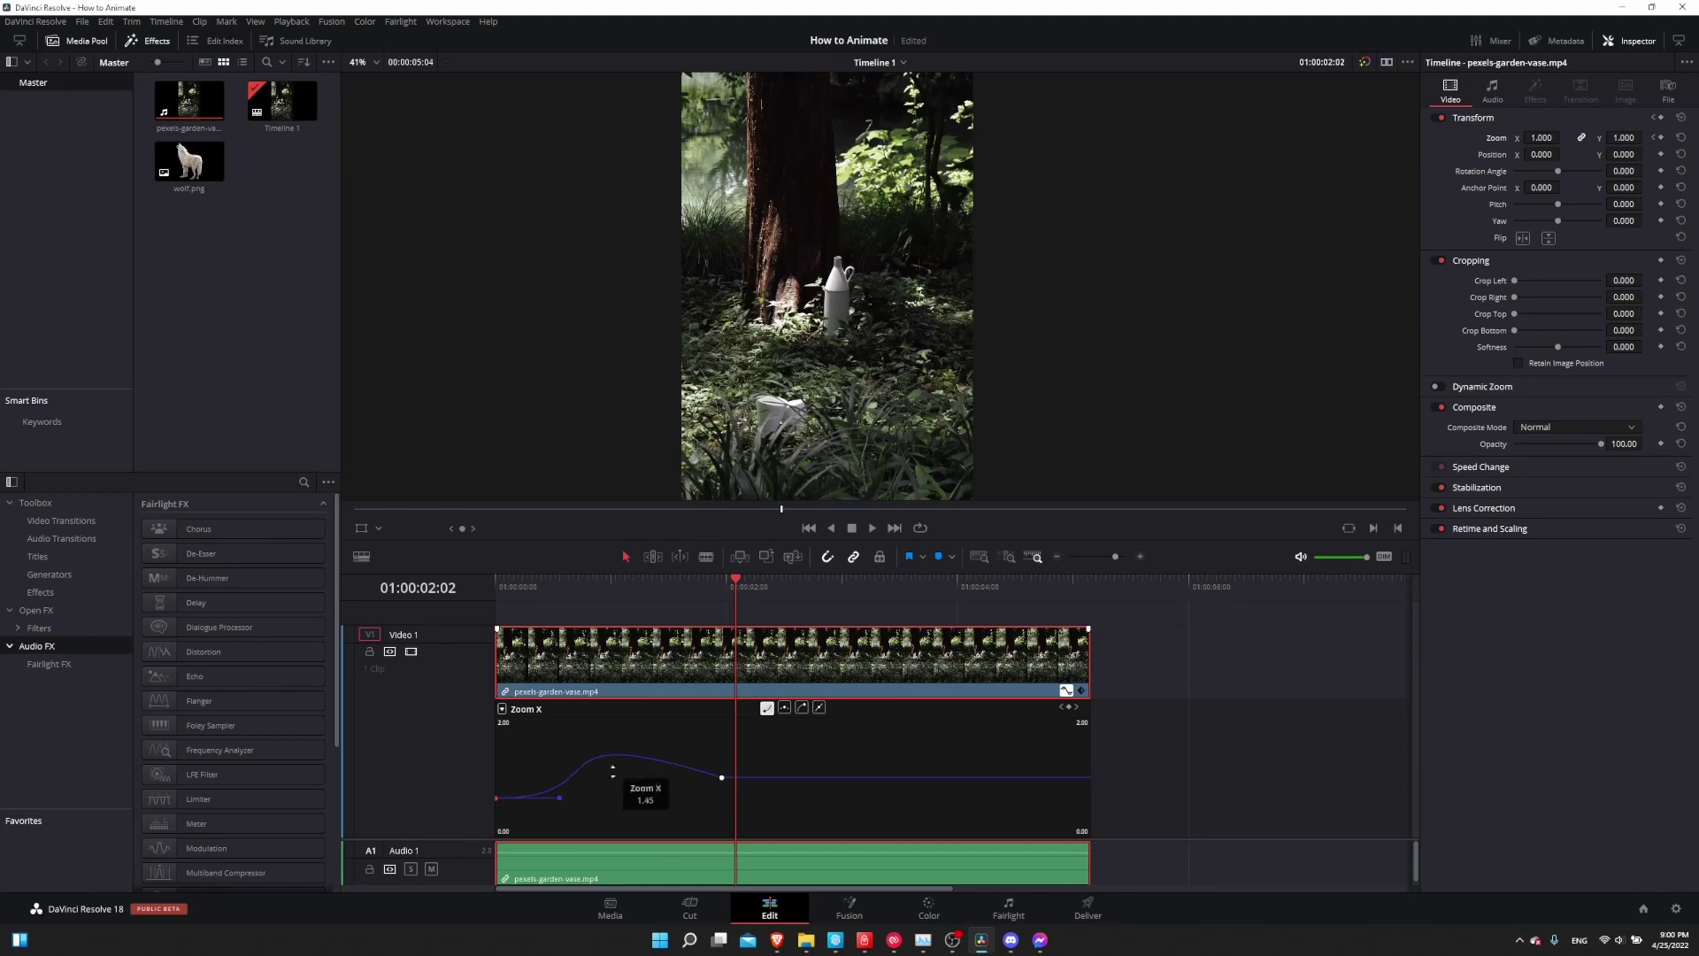
{"action": "left_click_drag", "start_coordinate": [560, 798], "coordinate": [551, 766]}
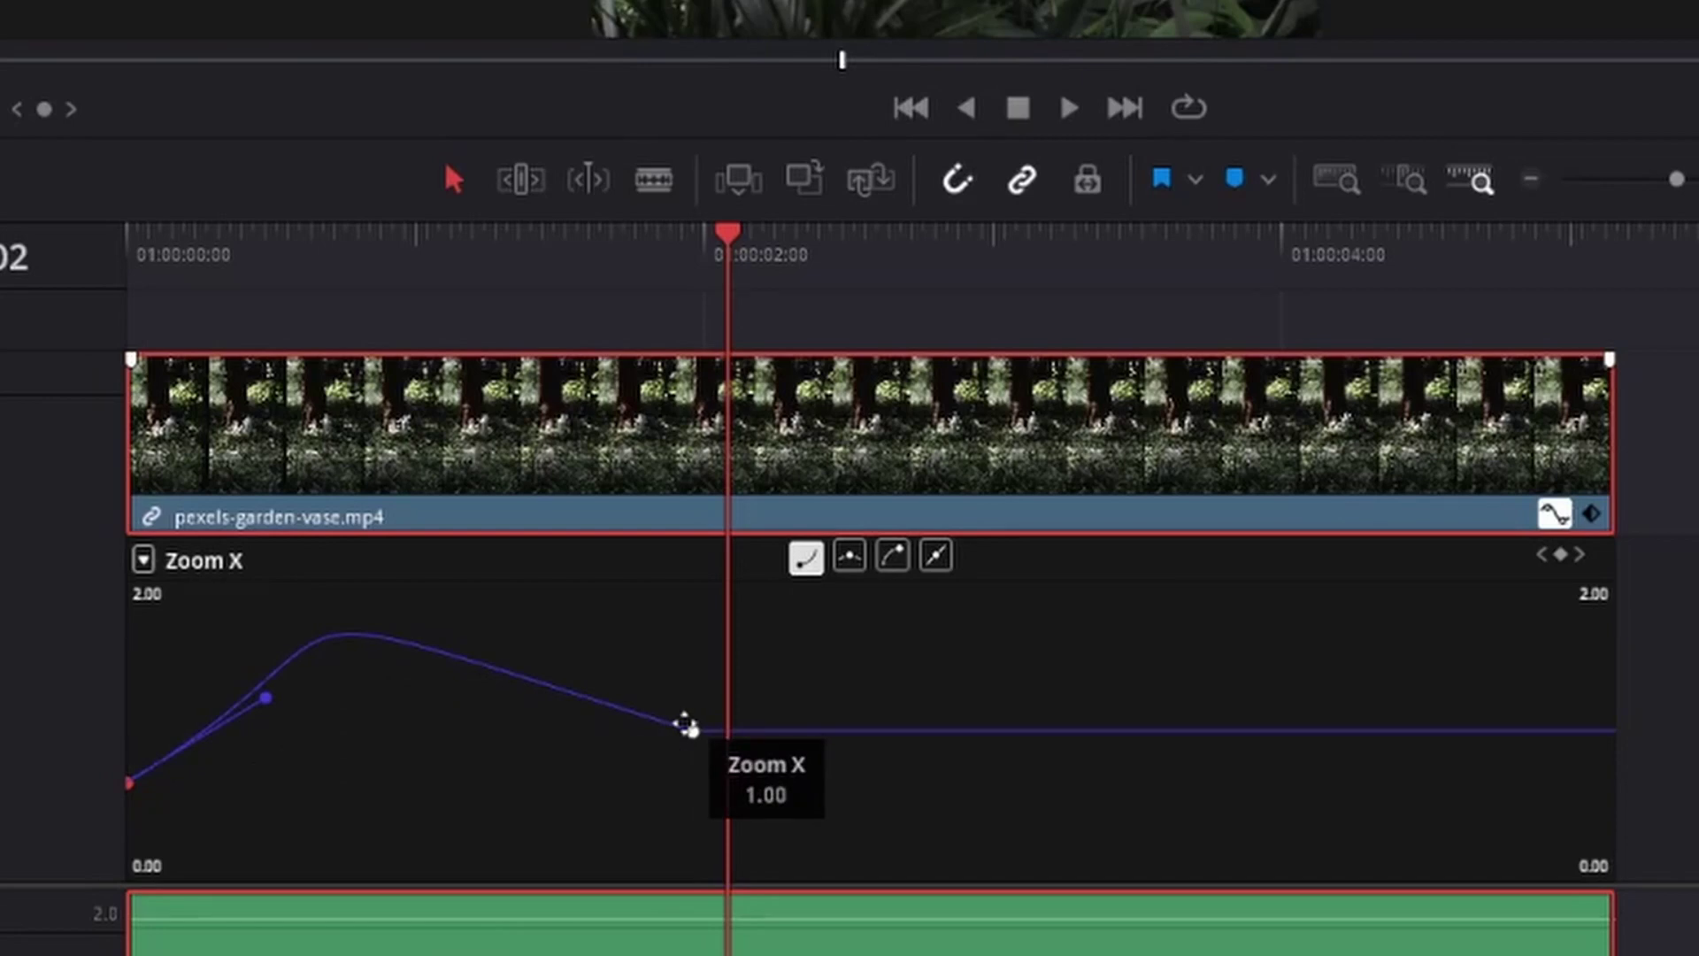
{"action": "left_click", "coordinate": [692, 731]}
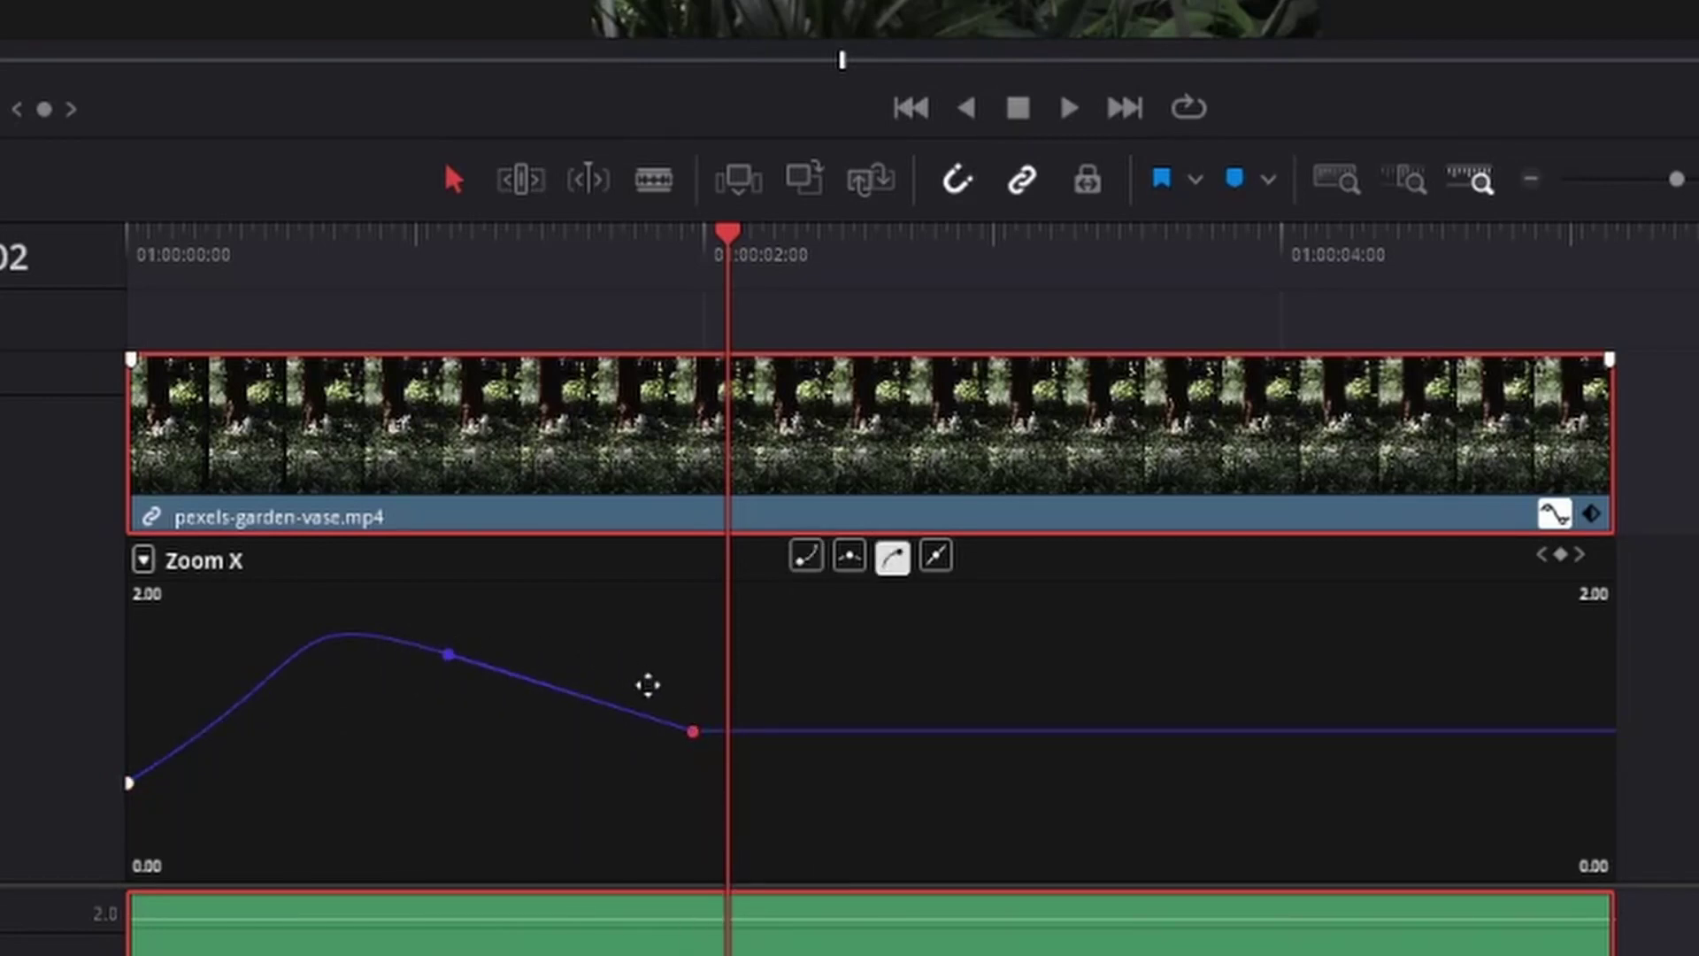
{"action": "mouse_move", "coordinate": [454, 665]}
{"action": "left_click_drag", "start_coordinate": [454, 659], "coordinate": [472, 724]}
{"action": "left_click", "coordinate": [406, 342]}
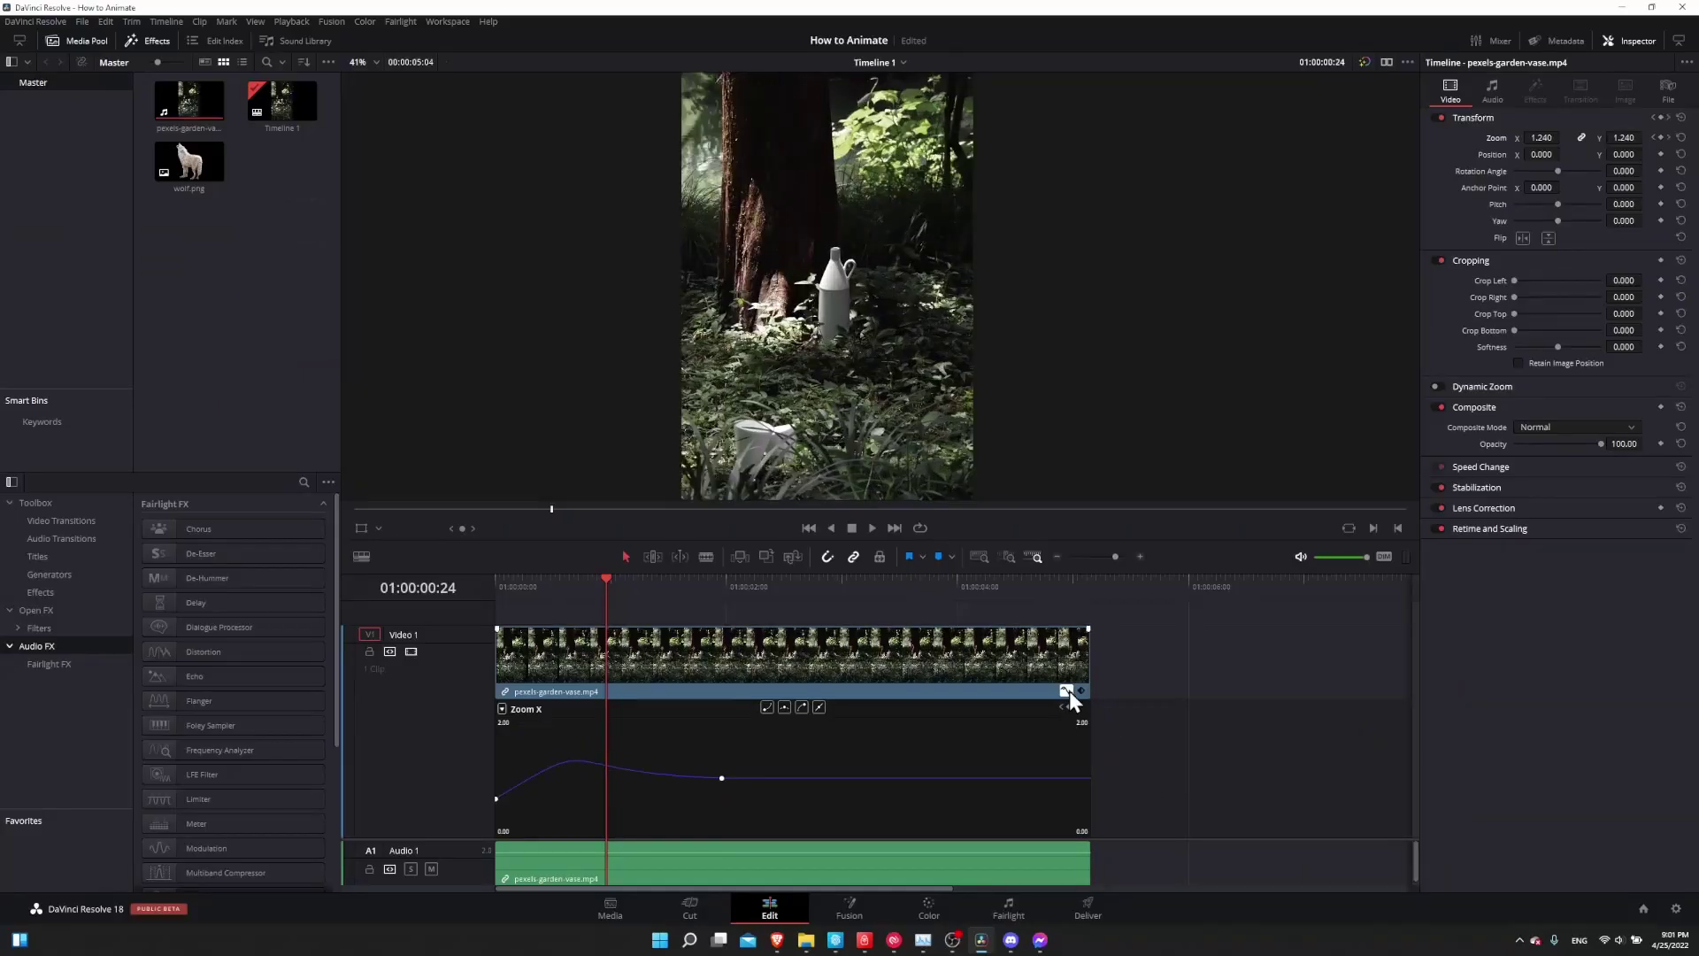
- Collapse the curve editor and place wolf.png on track V2 at the timeline start
{"action": "left_click", "coordinate": [1574, 524]}
{"action": "left_click", "coordinate": [1066, 691]}
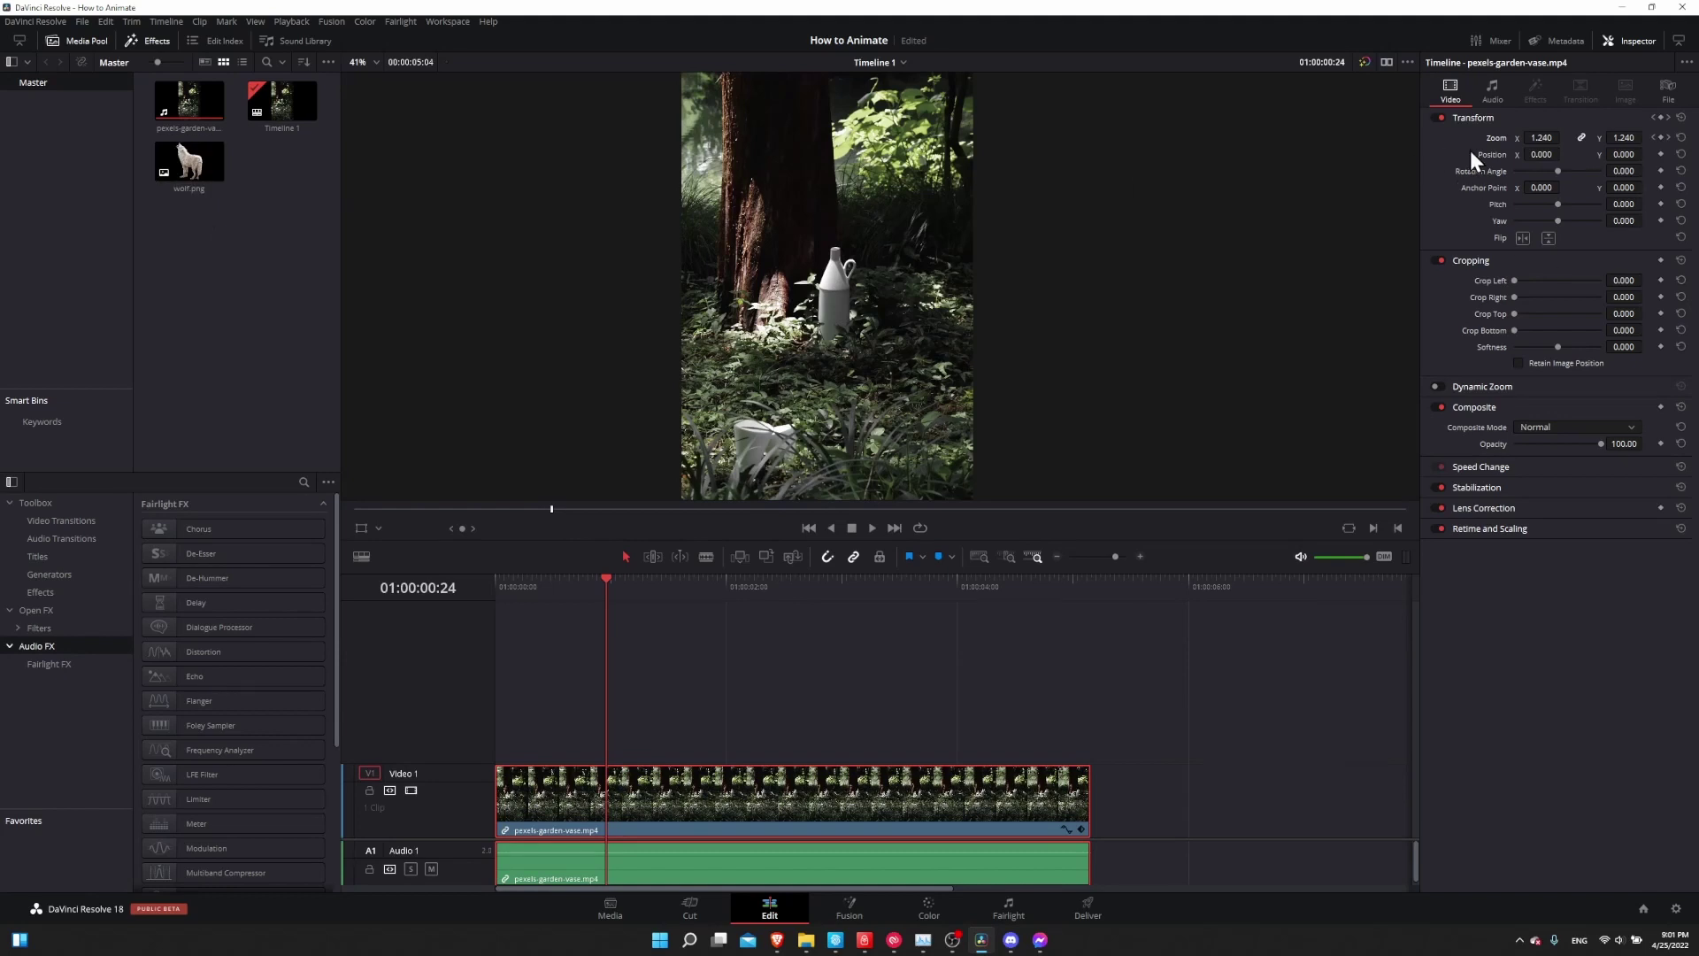
{"action": "left_click_drag", "start_coordinate": [197, 167], "coordinate": [590, 730]}
- Scale the wolf.png clip down to 0.430 zoom
{"action": "left_click", "coordinate": [644, 590]}
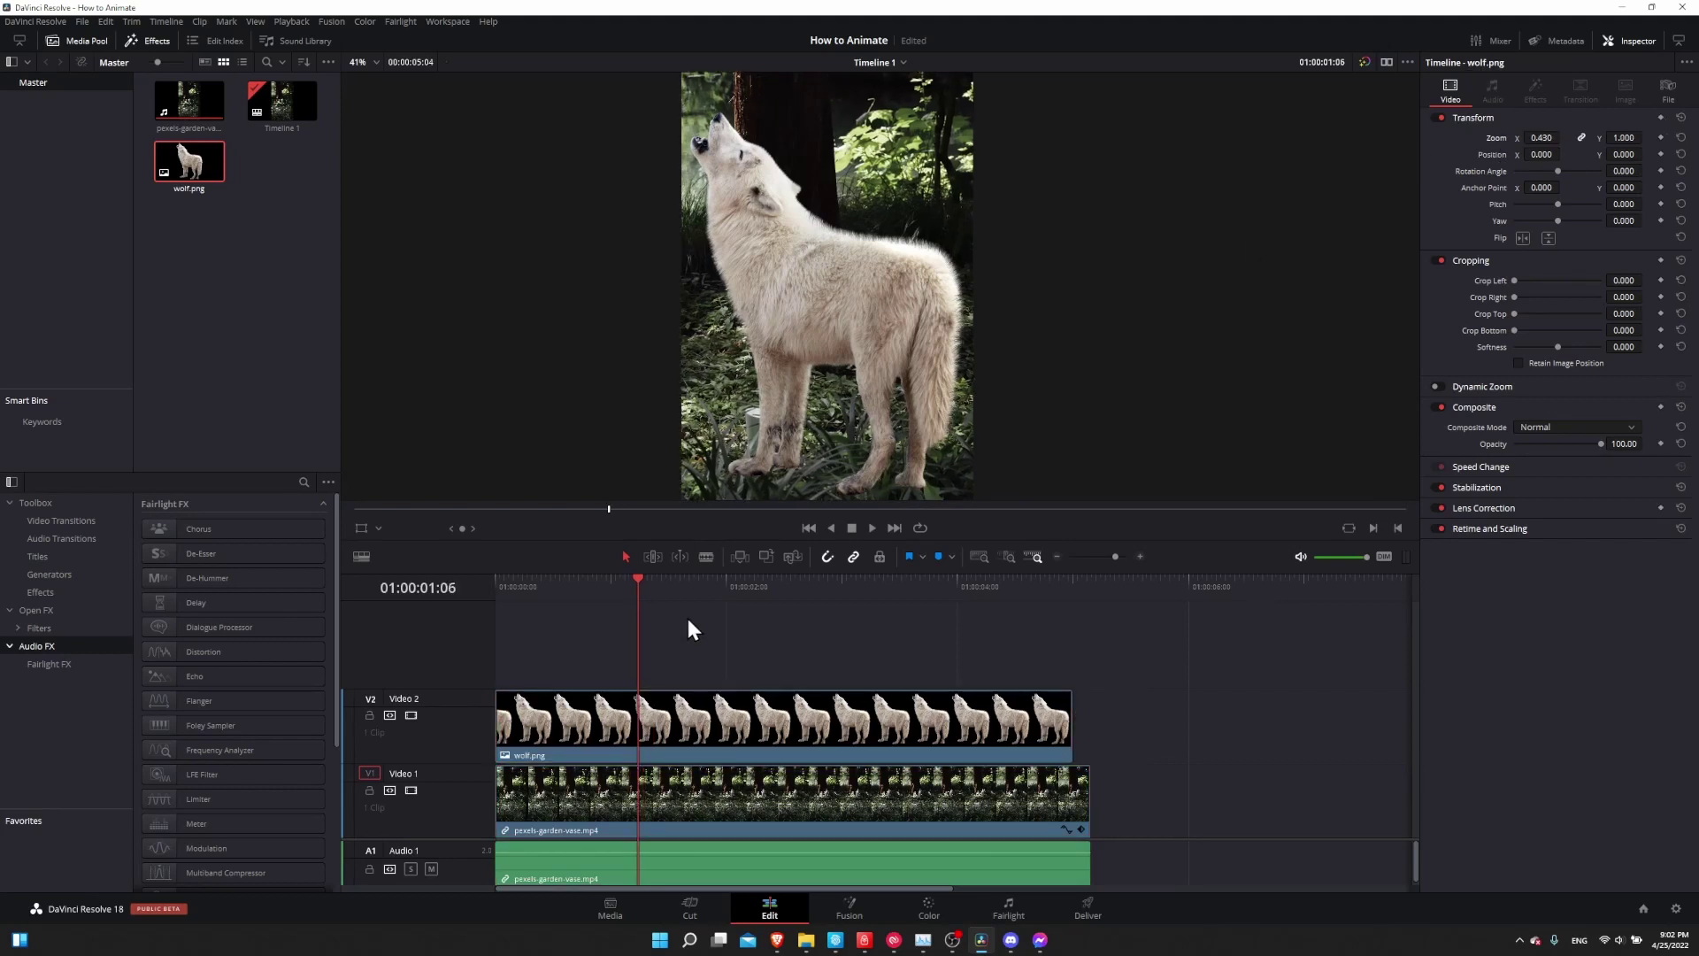
{"action": "left_click_drag", "start_coordinate": [639, 592], "coordinate": [602, 598]}
{"action": "left_click", "coordinate": [746, 711]}
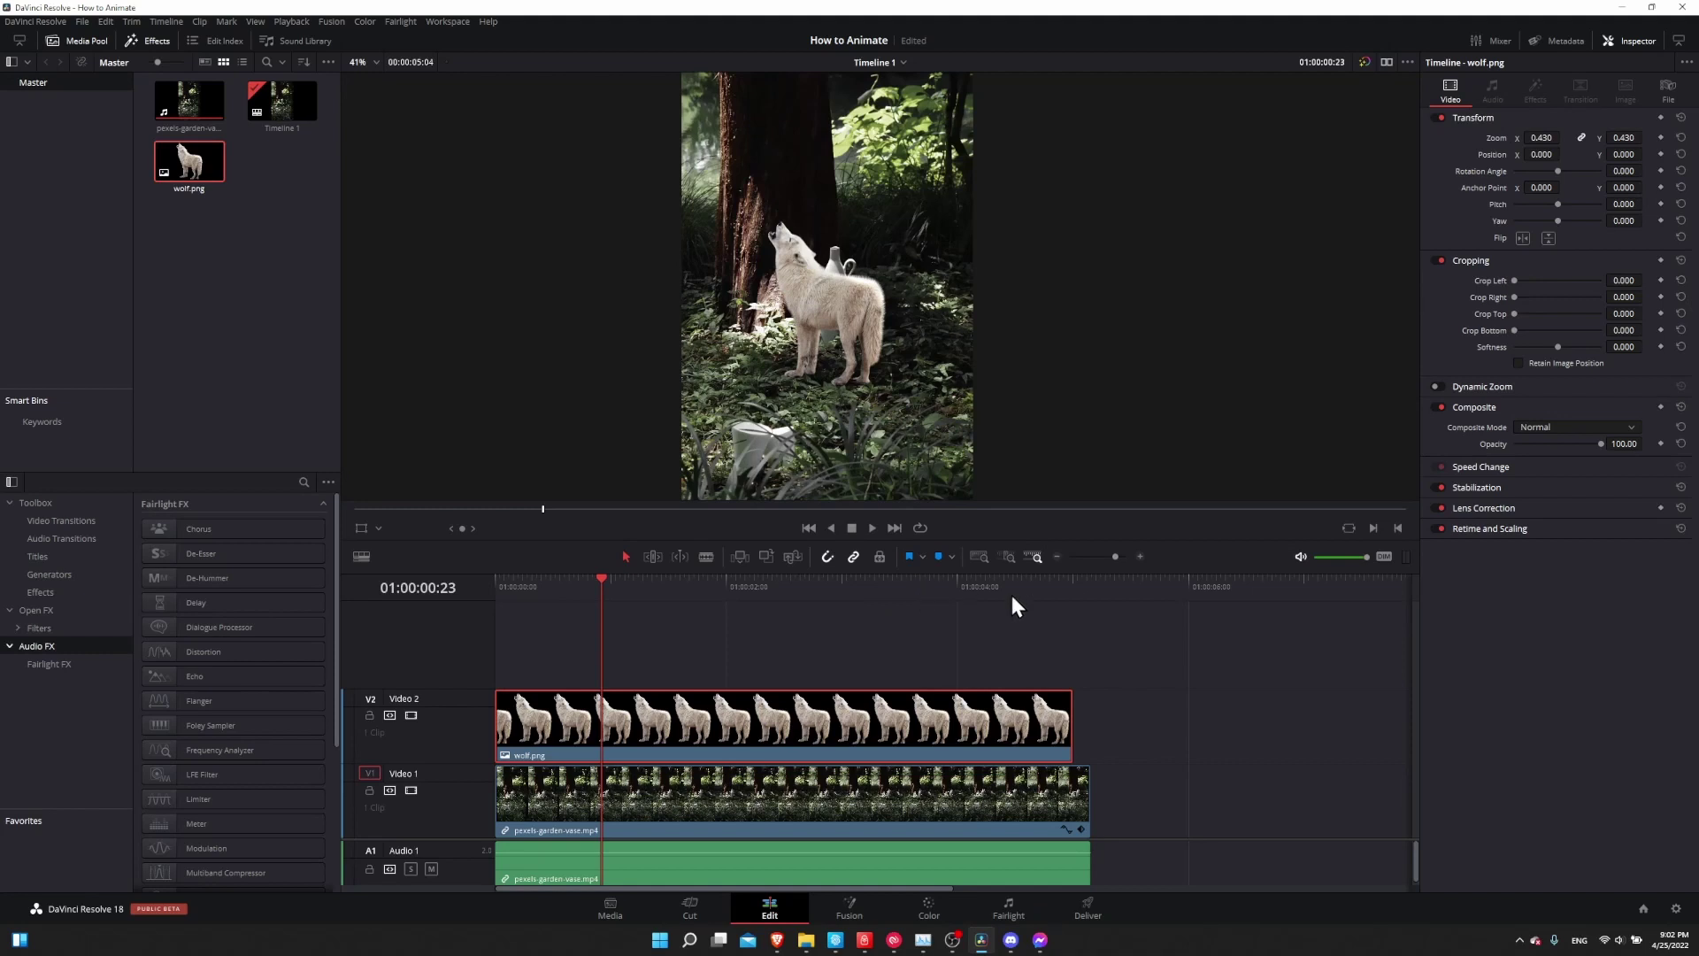
- Keyframe the wolf's Position at 01:00:04:00 and set Position X to 1000 at its last frame
{"action": "left_click_drag", "start_coordinate": [934, 586], "coordinate": [956, 586]}
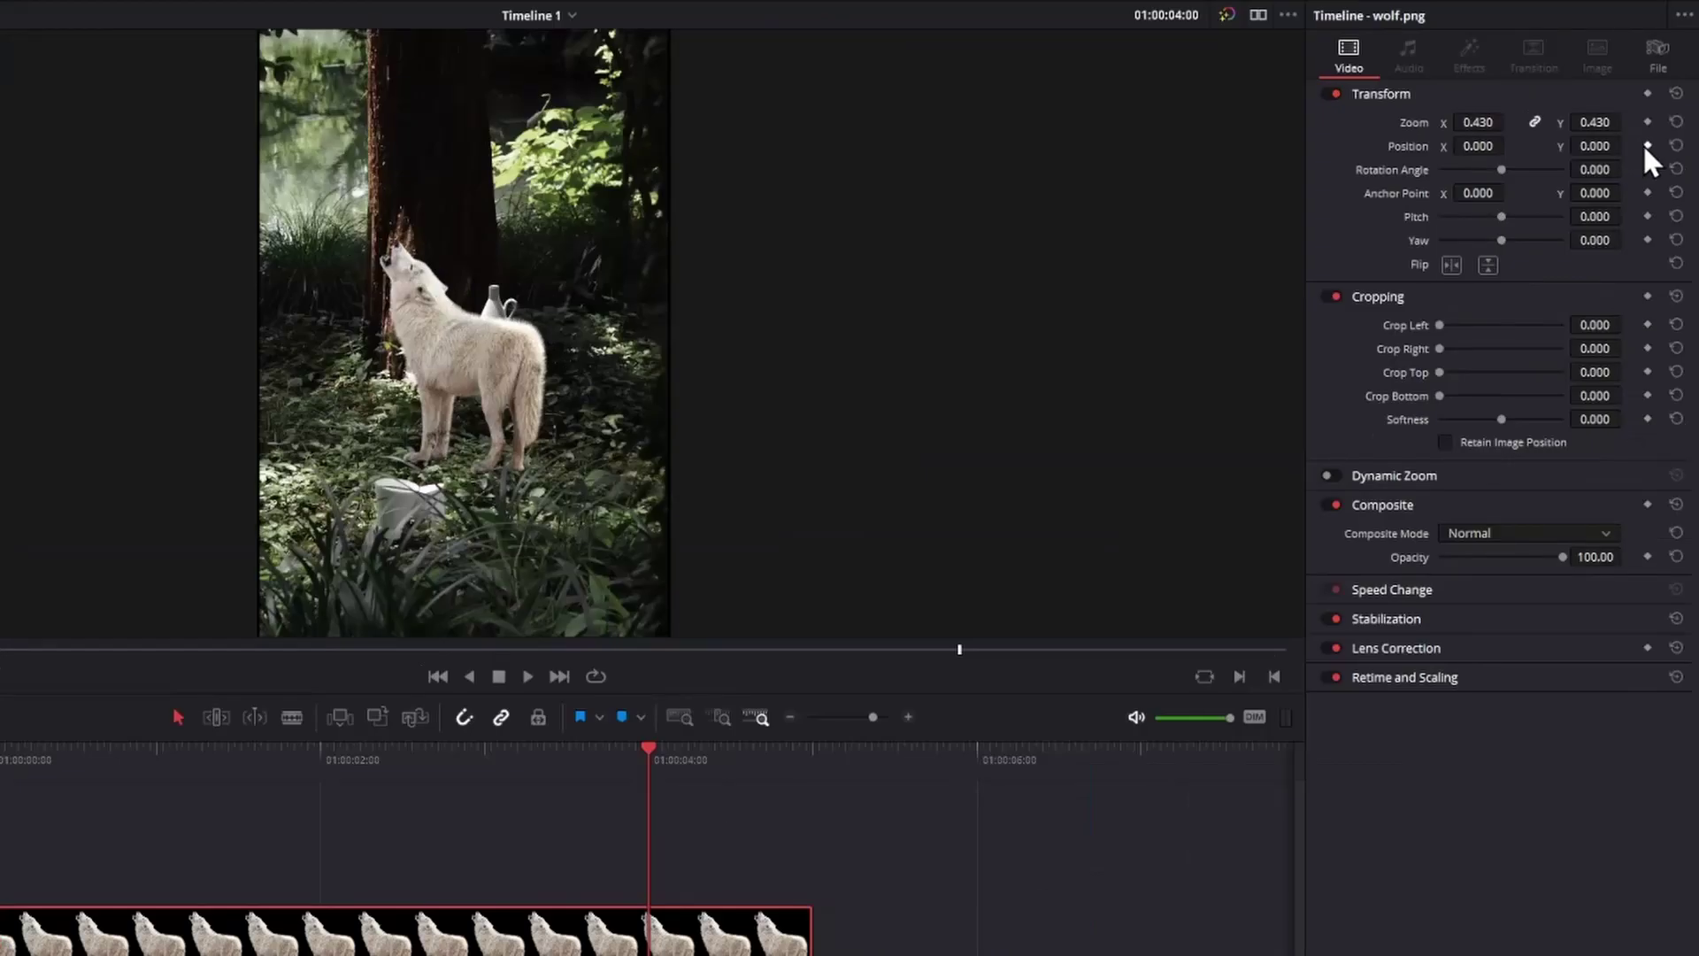
{"action": "left_click", "coordinate": [1647, 145]}
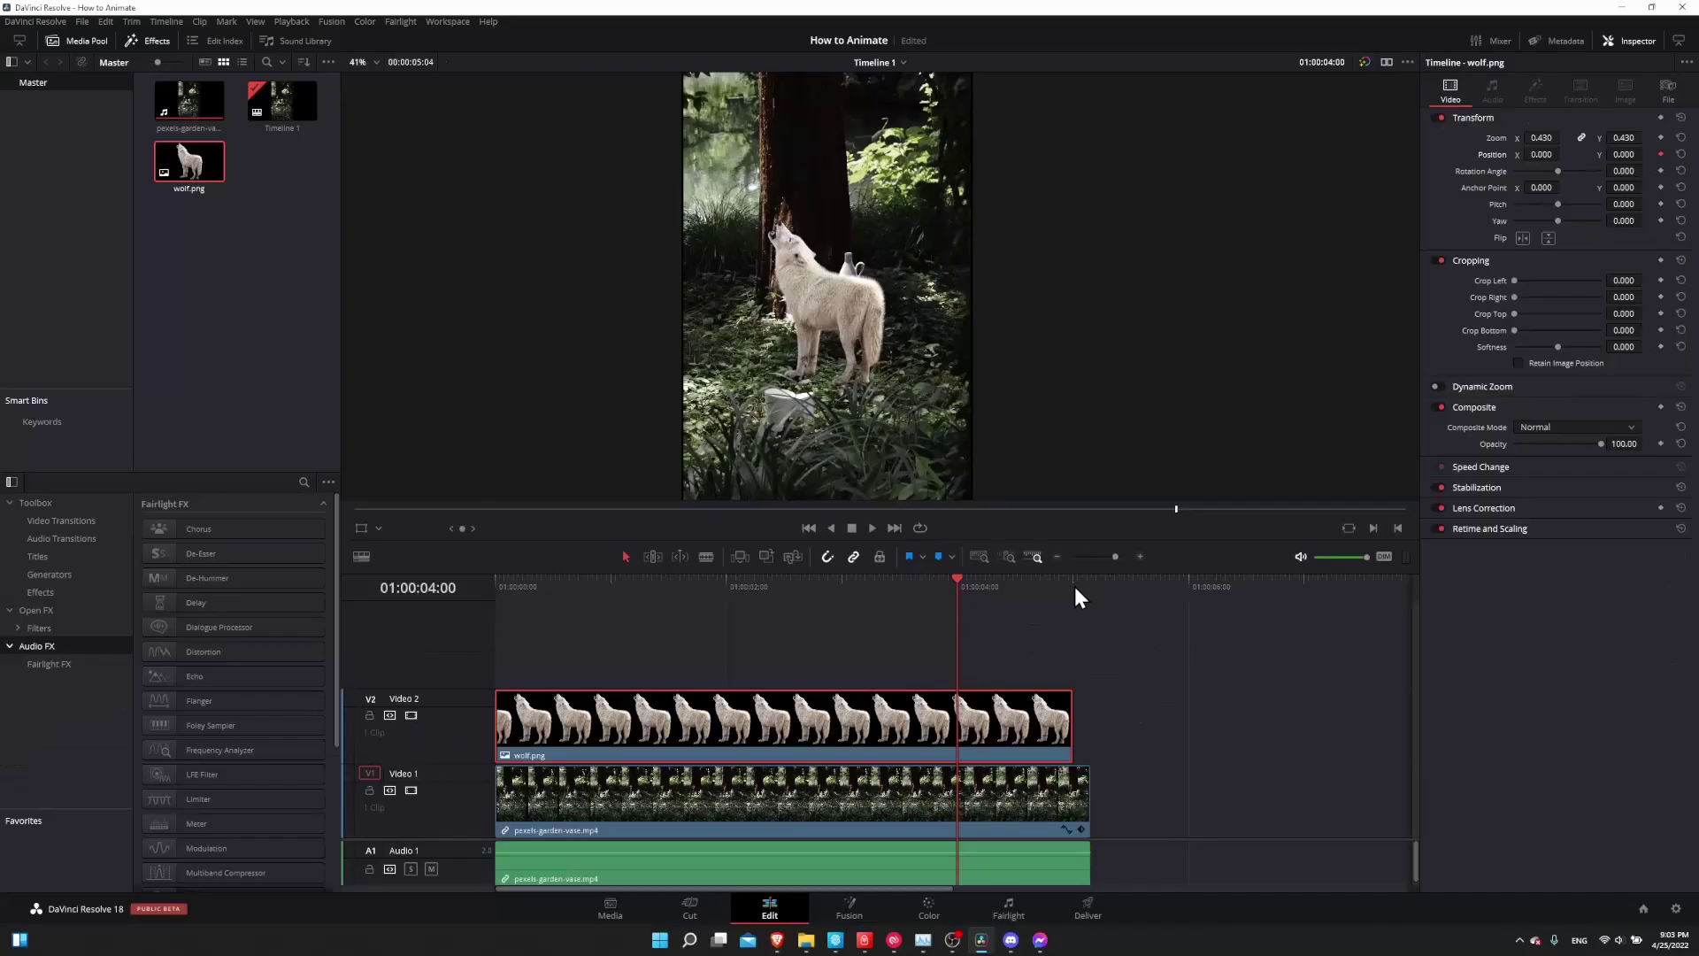
{"action": "left_click", "coordinate": [816, 763]}
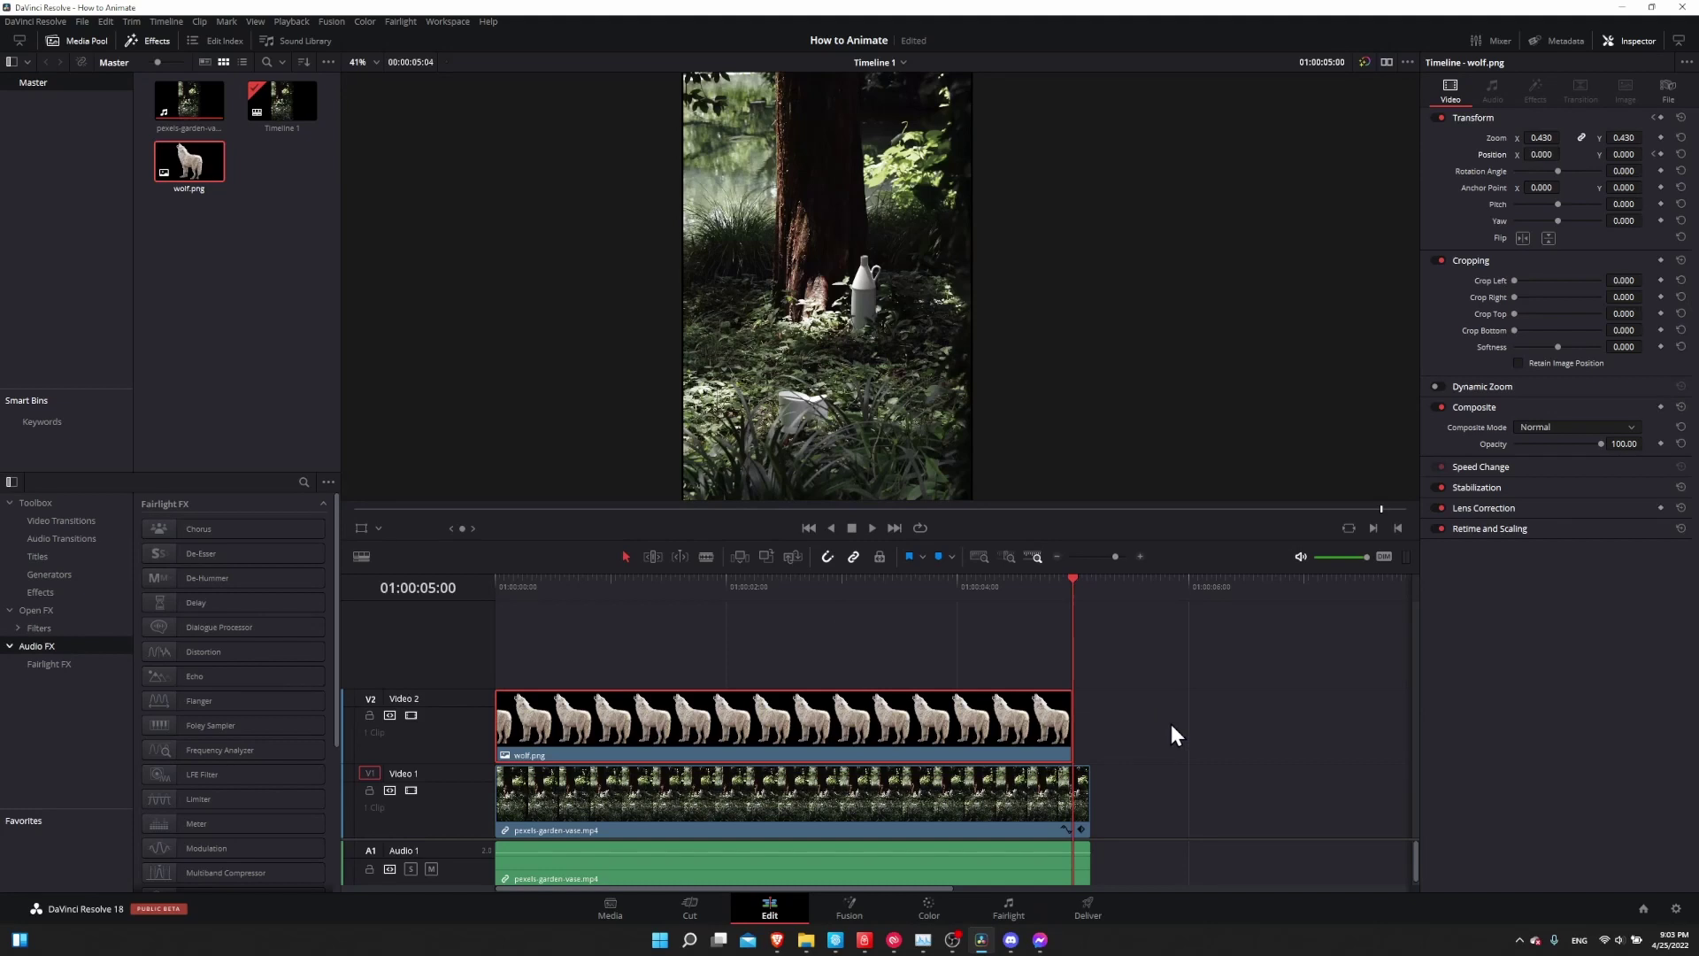
{"action": "key", "text": "Left"}
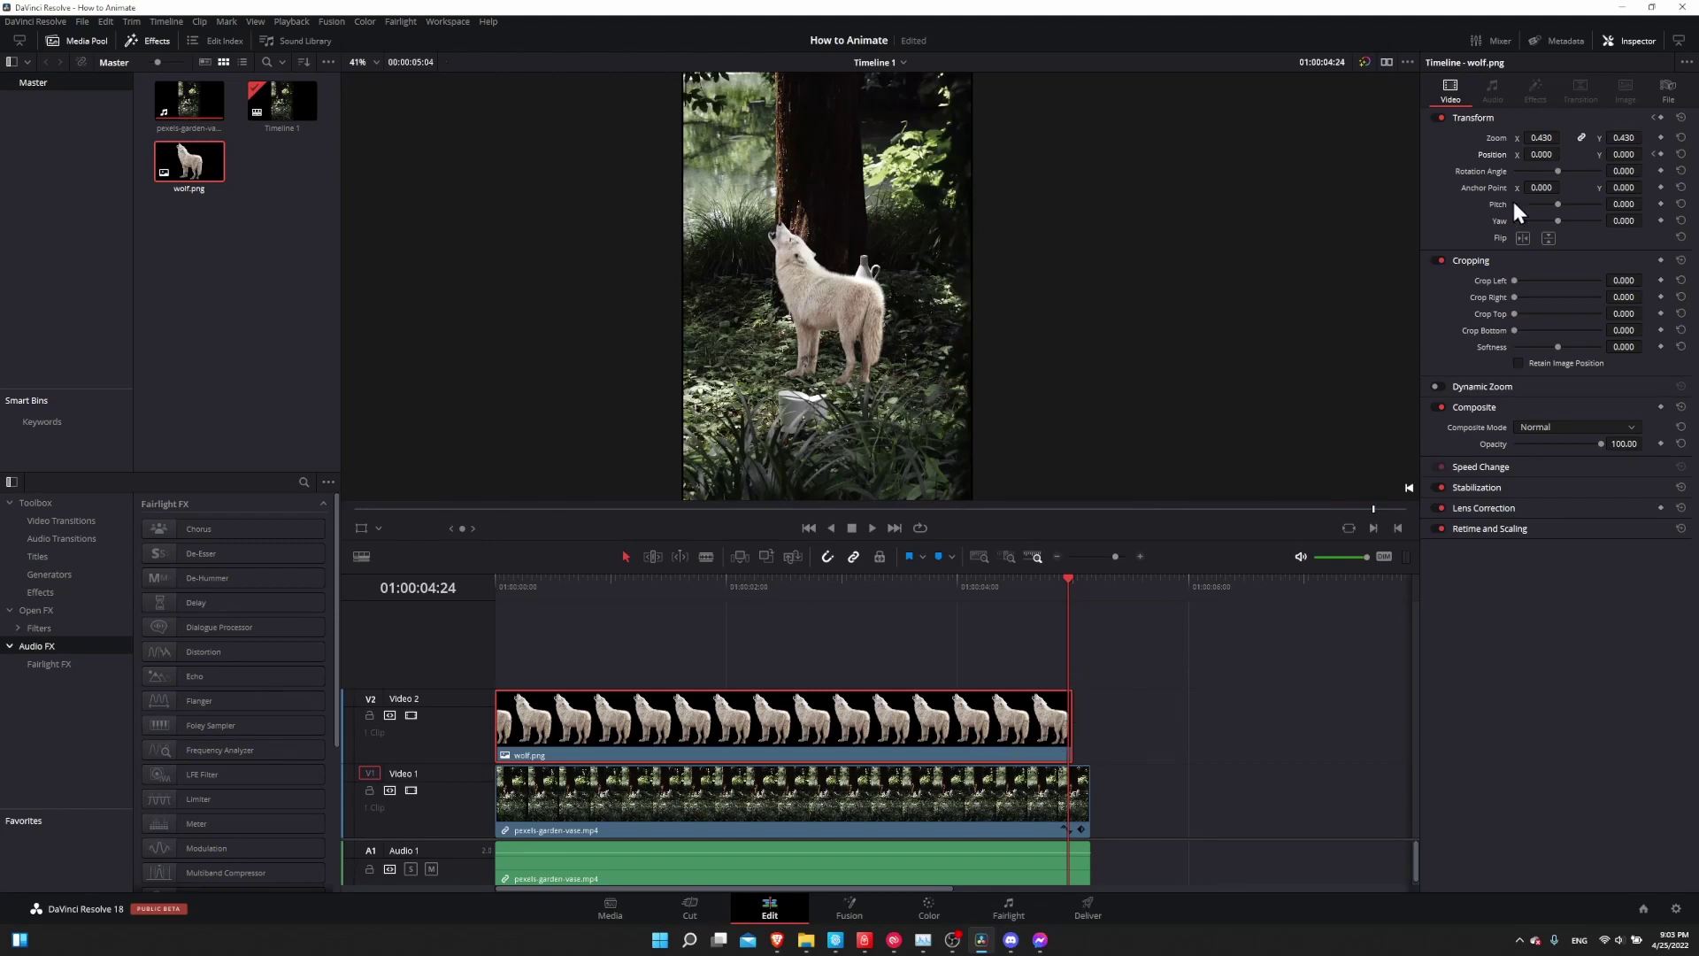
{"action": "left_click", "coordinate": [1562, 155]}
{"action": "type", "text": "1000"}
{"action": "key", "text": "Return"}
- Scrub back and play the wolf's slide-out to check it
{"action": "left_click_drag", "start_coordinate": [1055, 584], "coordinate": [890, 588]}
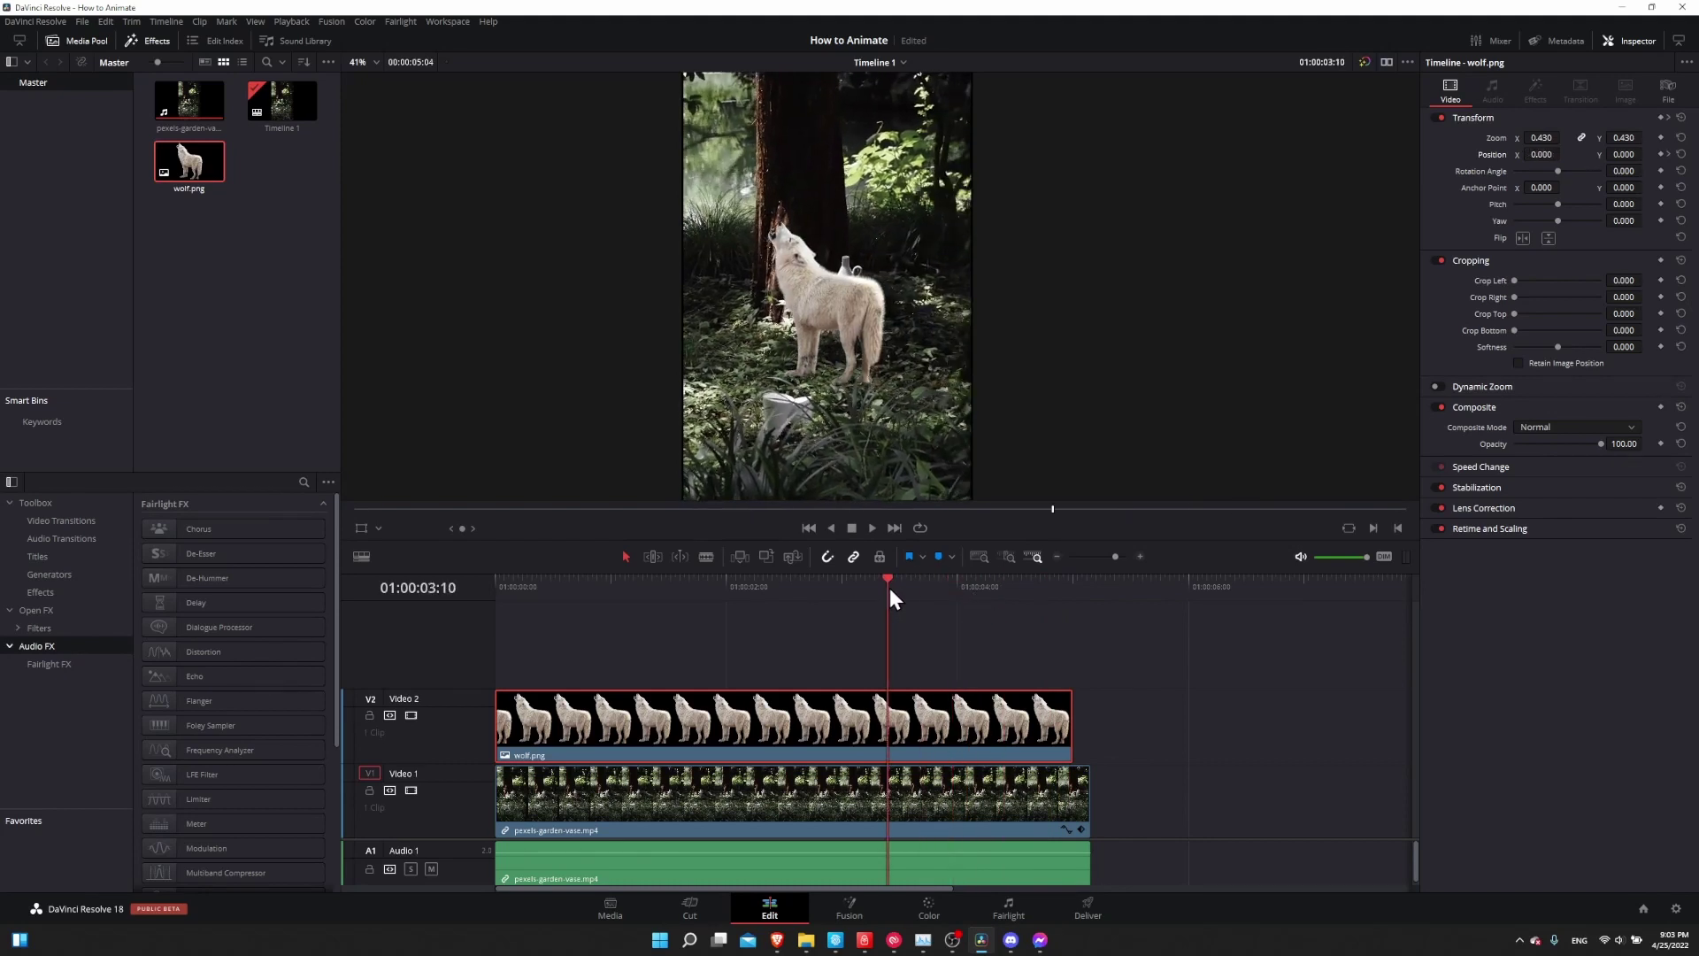
{"action": "key", "text": "space"}
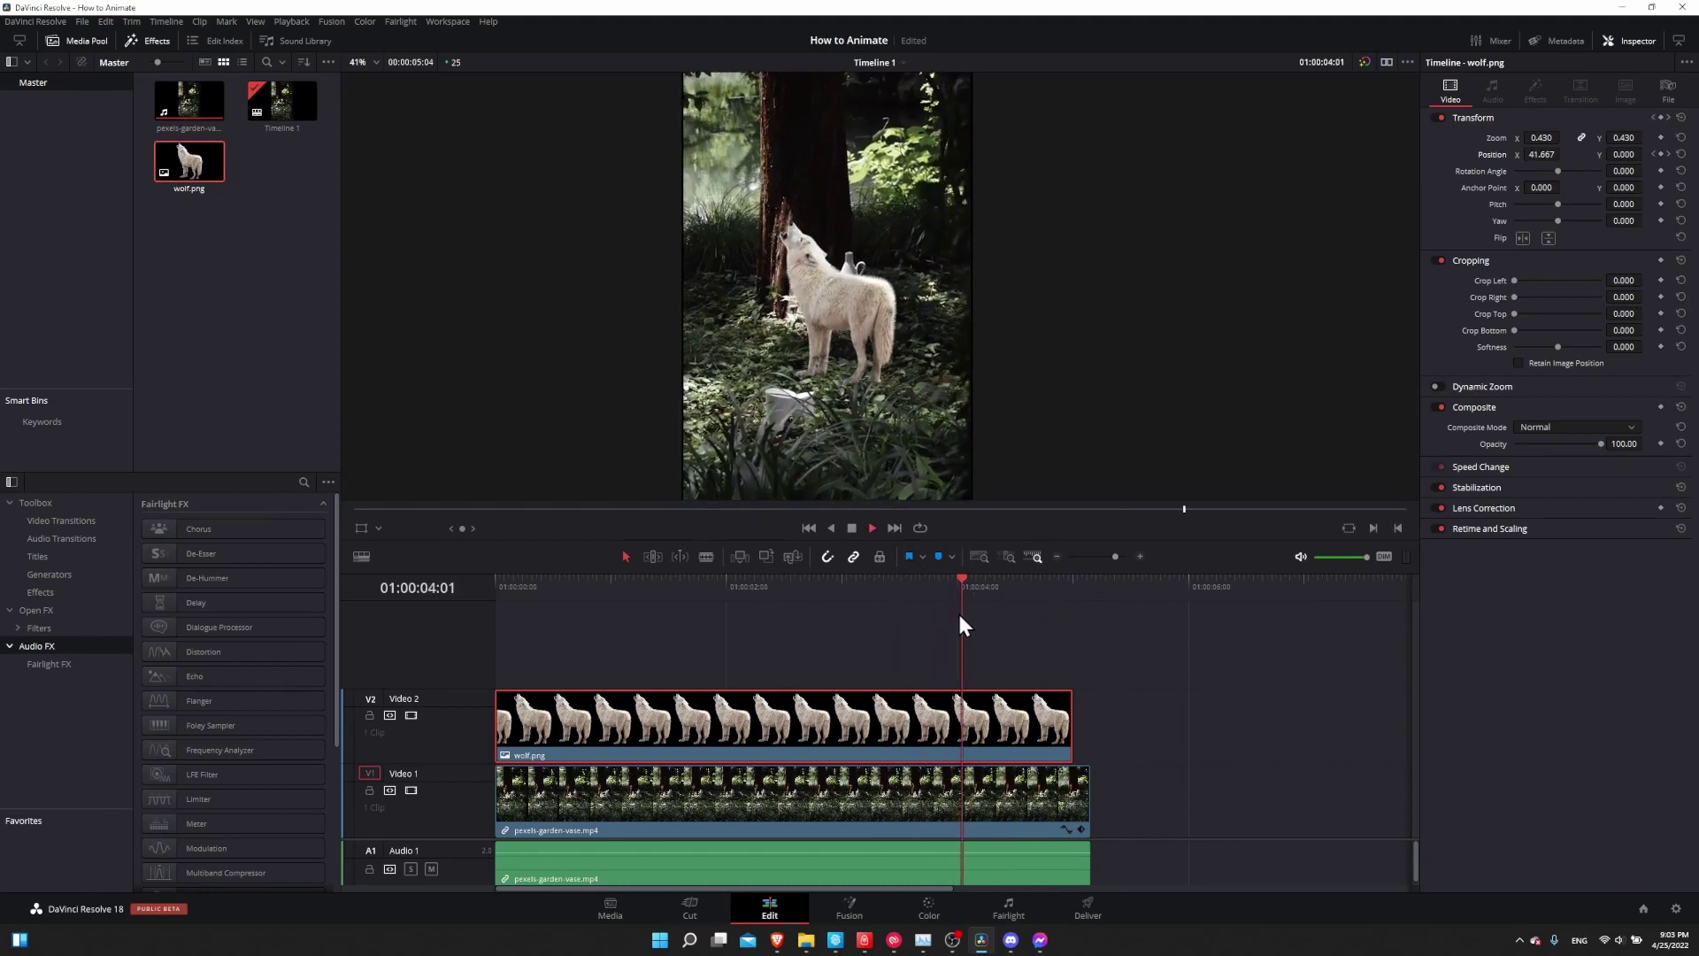
{"action": "left_click", "coordinate": [944, 587]}
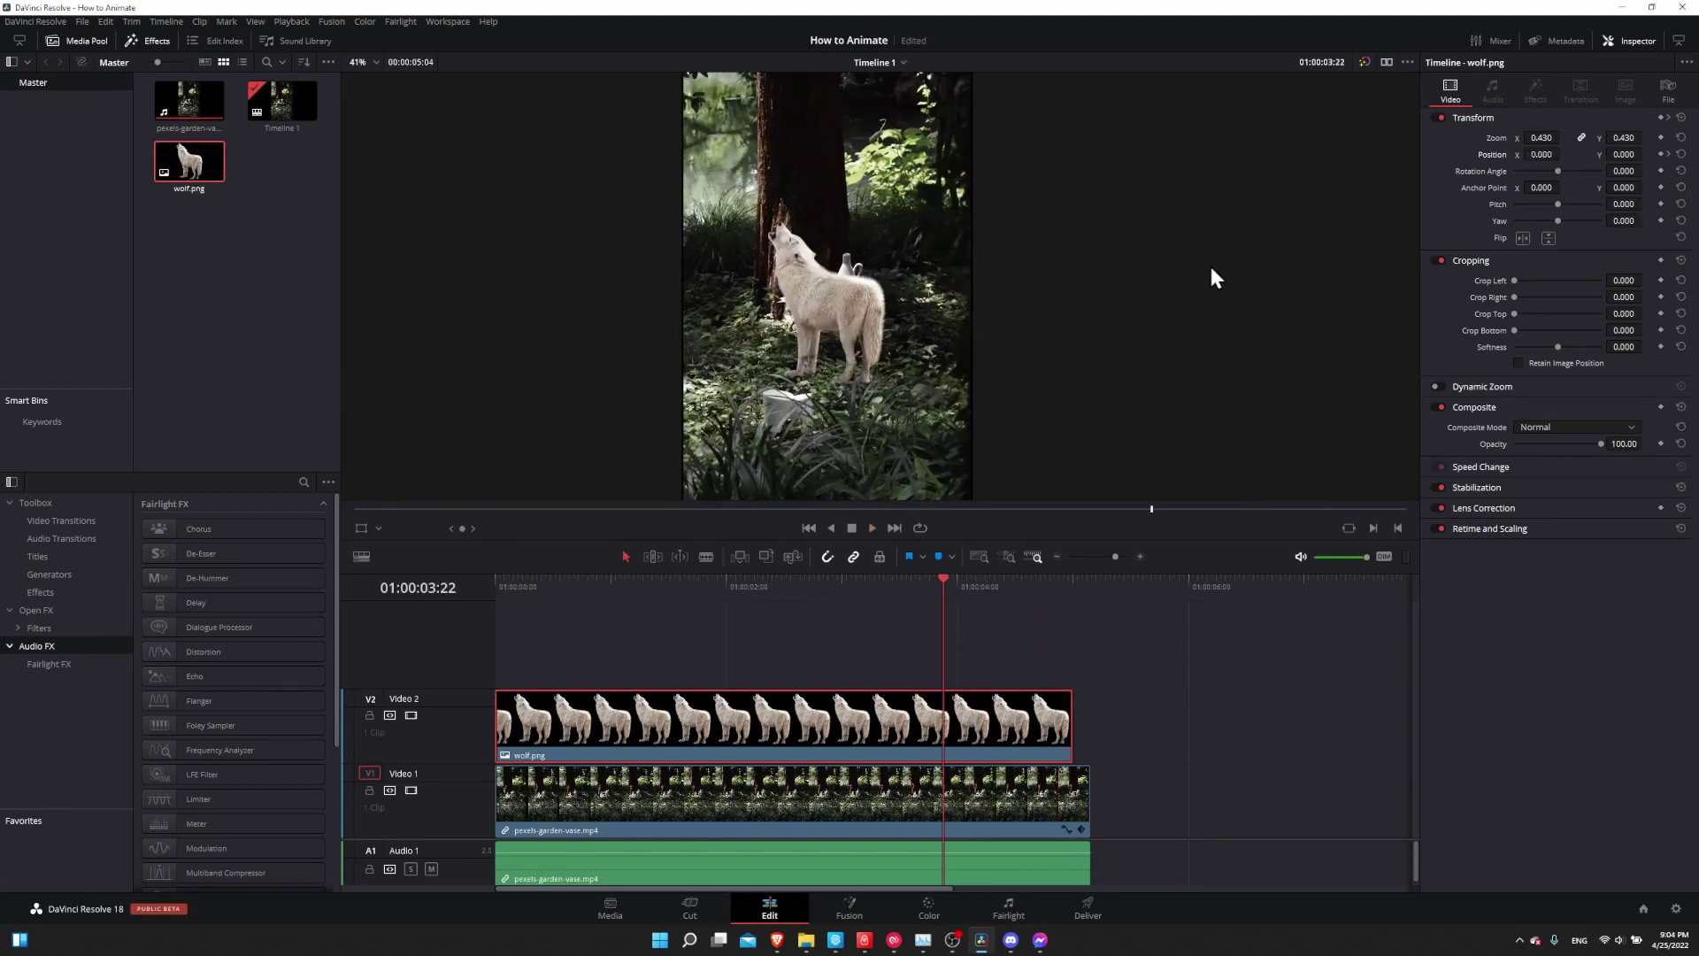
- Keyframe the wolf's Rotation Angle at four seconds and set 360 at the clip's end
{"action": "left_click", "coordinate": [1668, 154]}
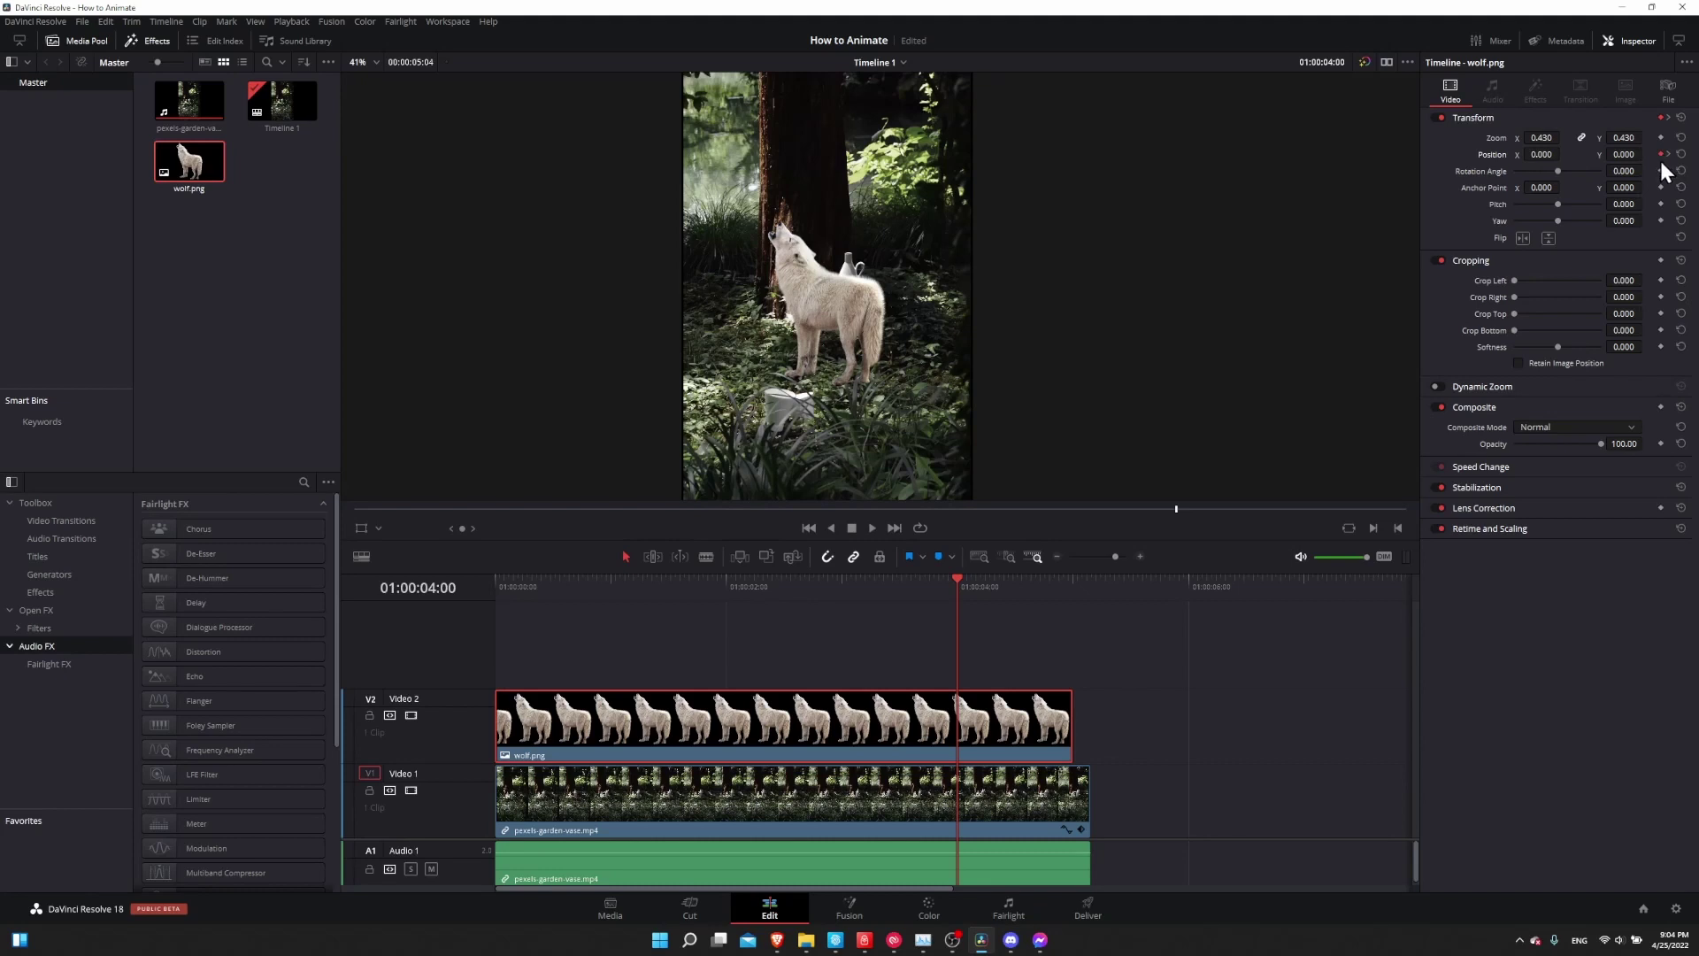
{"action": "left_click", "coordinate": [1660, 170]}
{"action": "left_click", "coordinate": [1667, 152]}
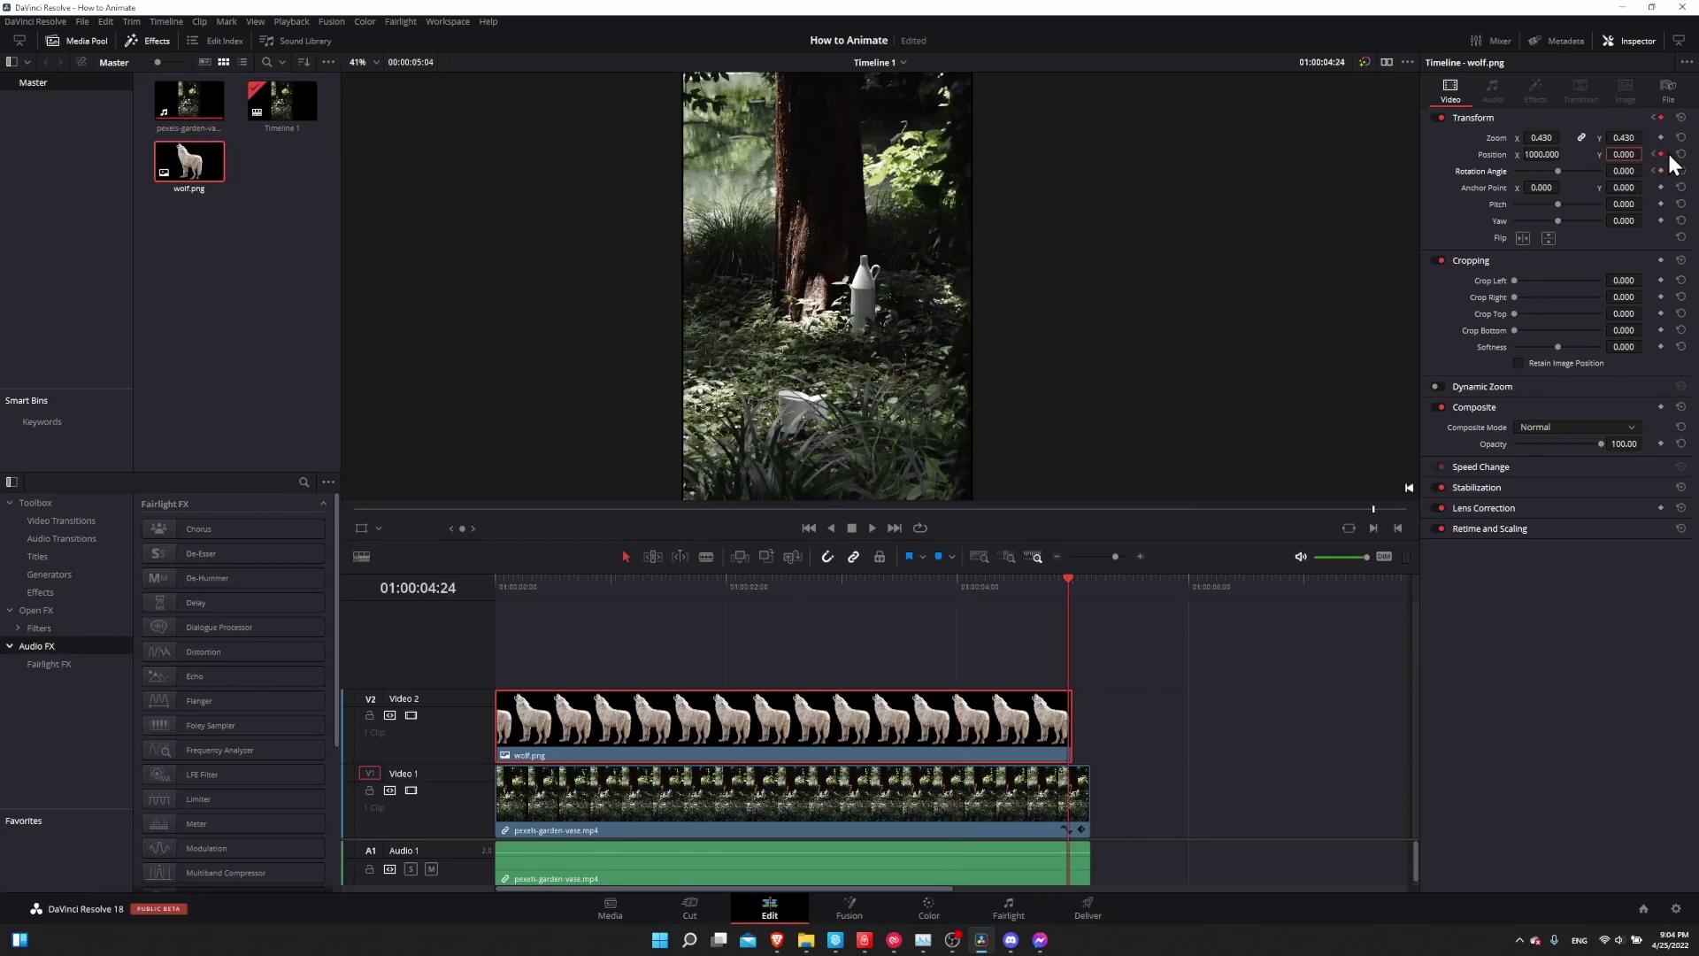
{"action": "left_click", "coordinate": [1622, 171]}
{"action": "type", "text": "360"}
{"action": "key", "text": "Return"}
- Preview the wolf spinning while it slides out
{"action": "left_click", "coordinate": [1661, 170]}
{"action": "left_click", "coordinate": [1652, 171]}
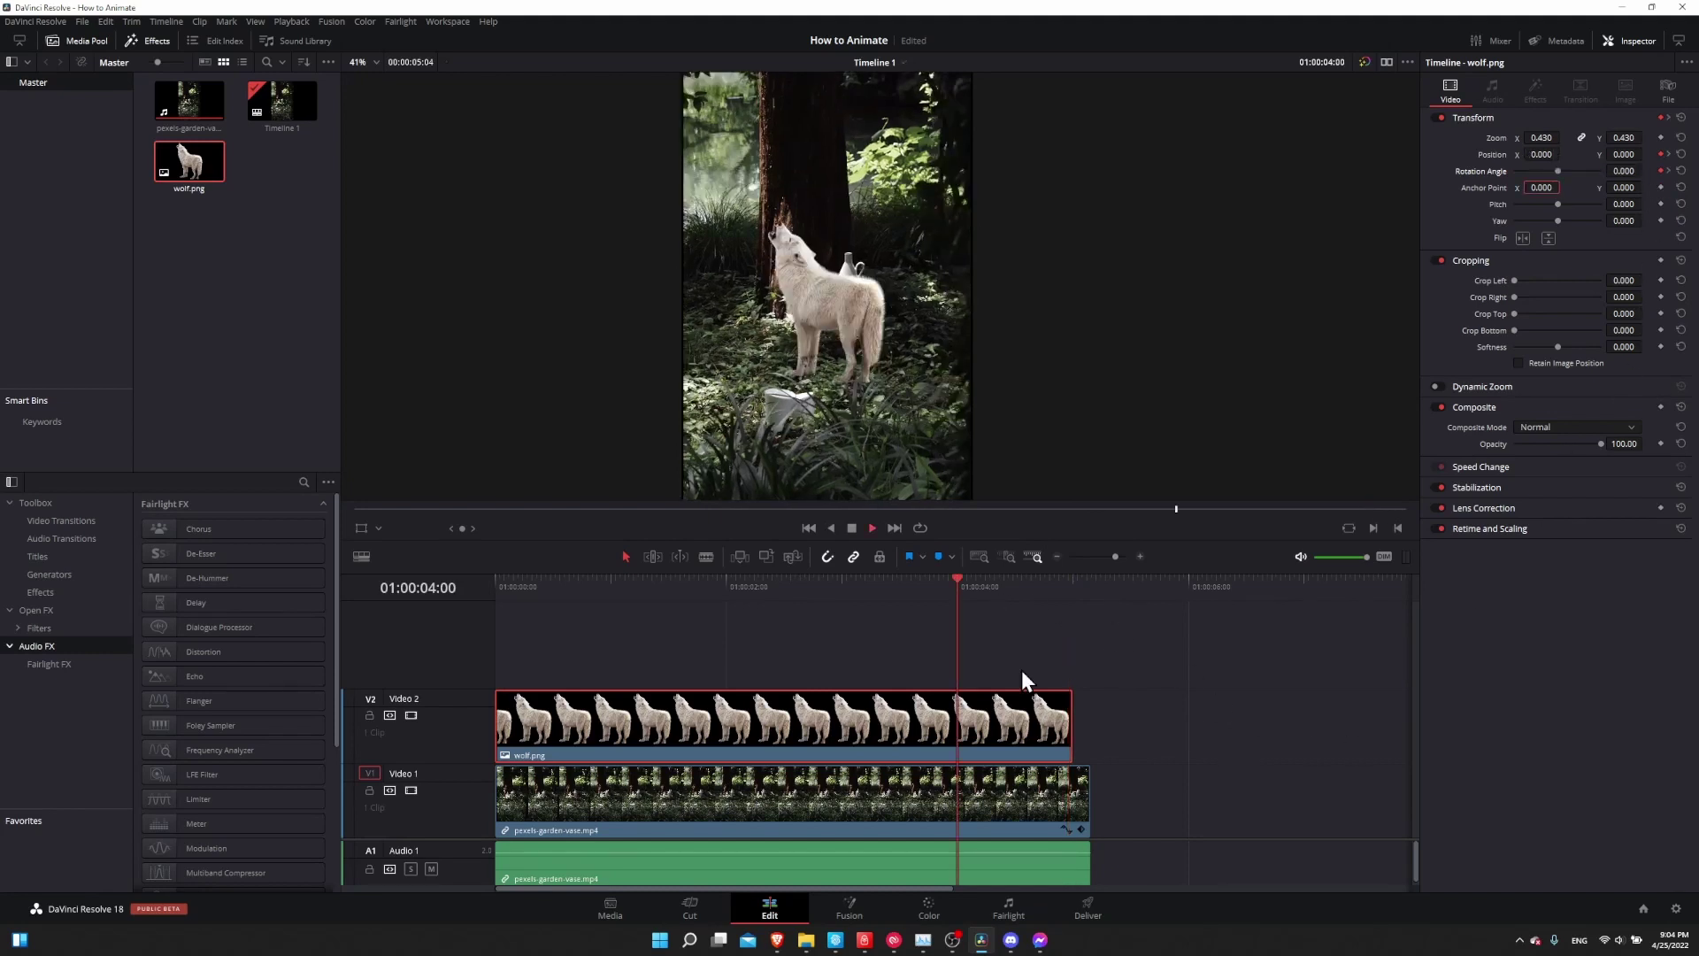
{"action": "key", "text": "space"}
{"action": "left_click", "coordinate": [1654, 168]}
- Change the final Rotation Angle to -360 and replay the wolf's exit
{"action": "left_click", "coordinate": [1669, 171]}
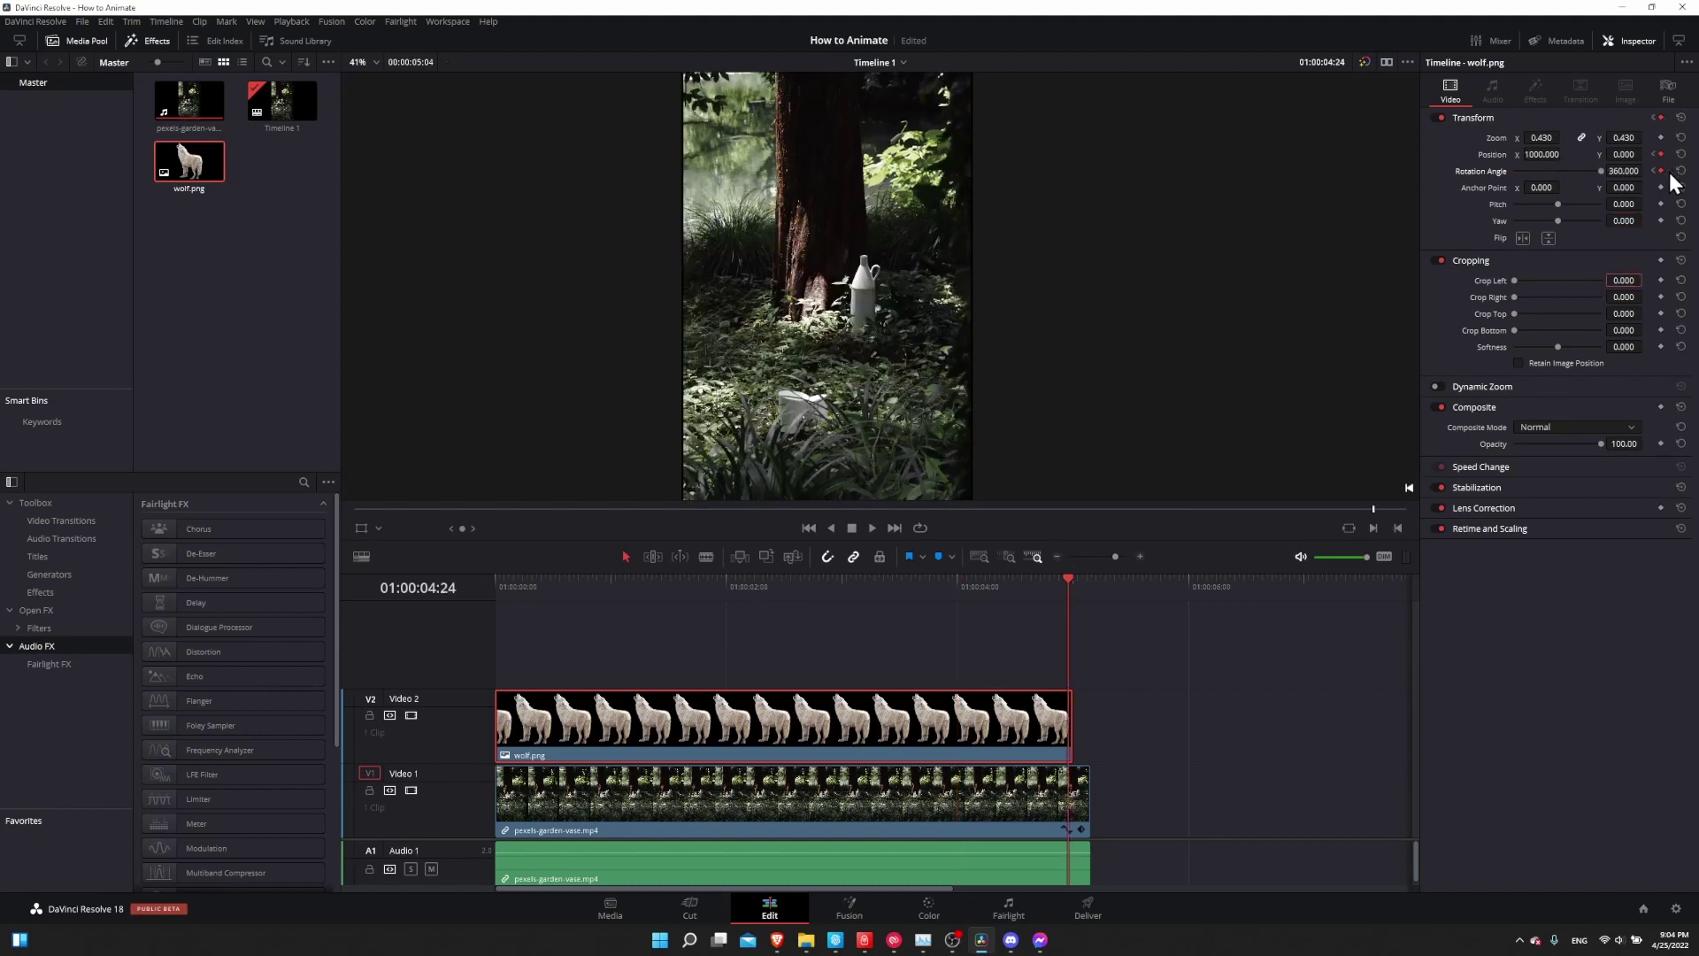
{"action": "type", "text": "-360"}
{"action": "key", "text": "Return"}
{"action": "left_click", "coordinate": [1652, 171]}
{"action": "key", "text": "space"}
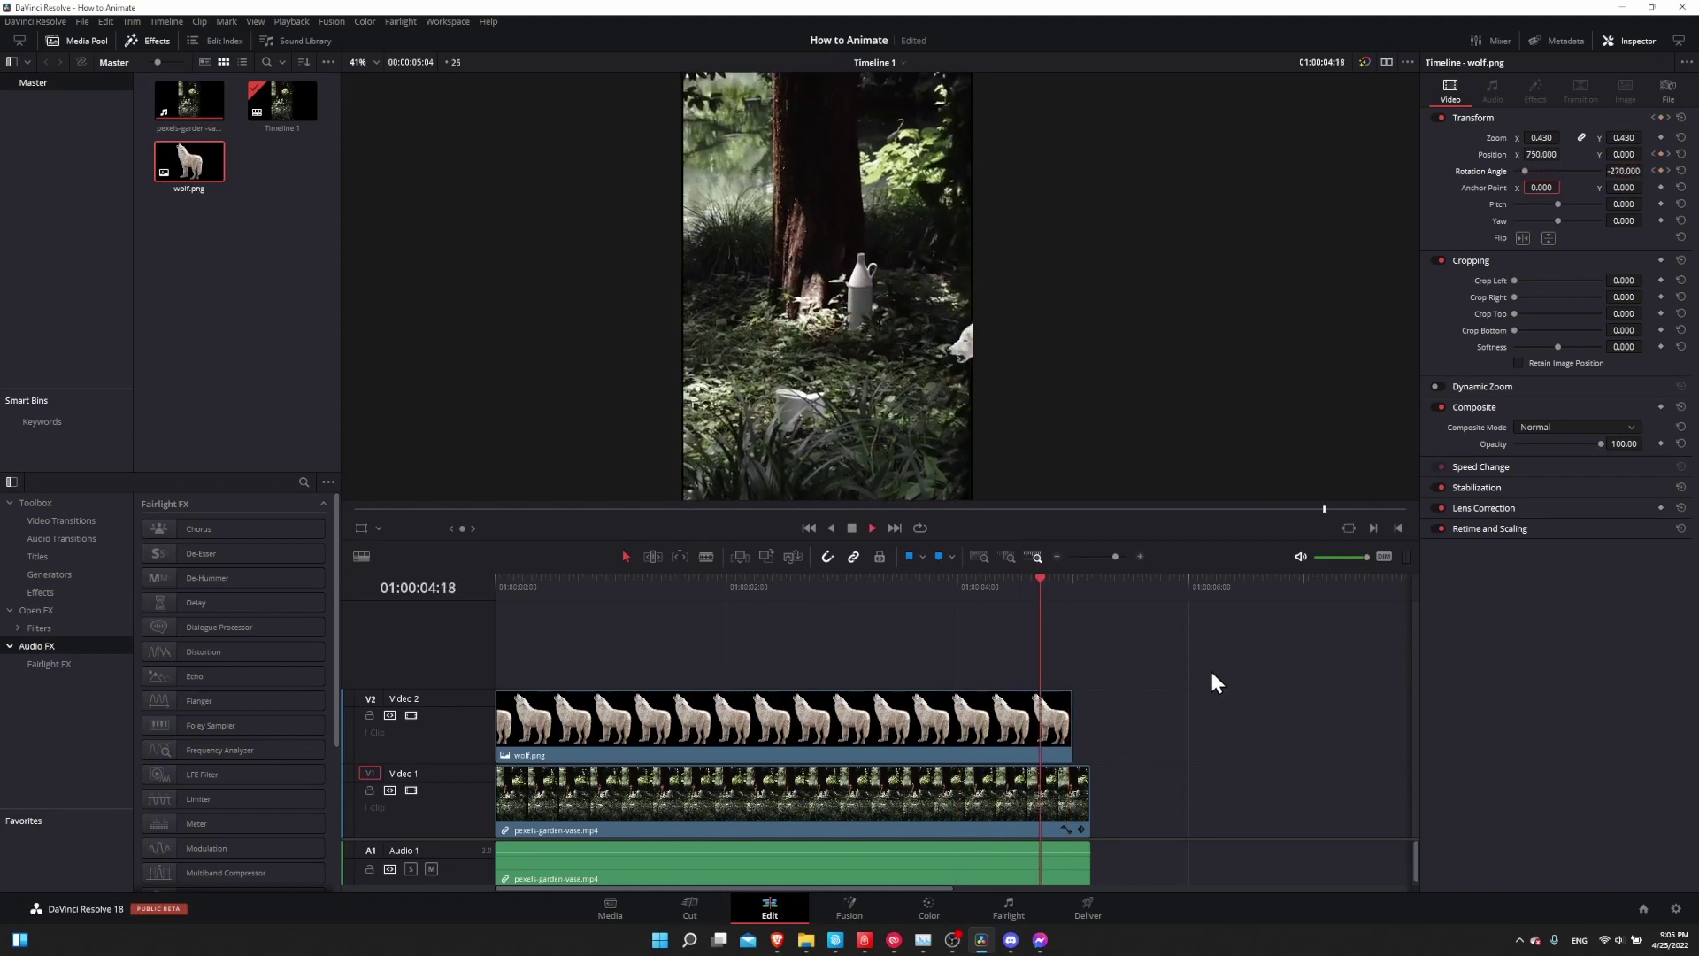
{"action": "left_click_drag", "start_coordinate": [1009, 585], "coordinate": [979, 591]}
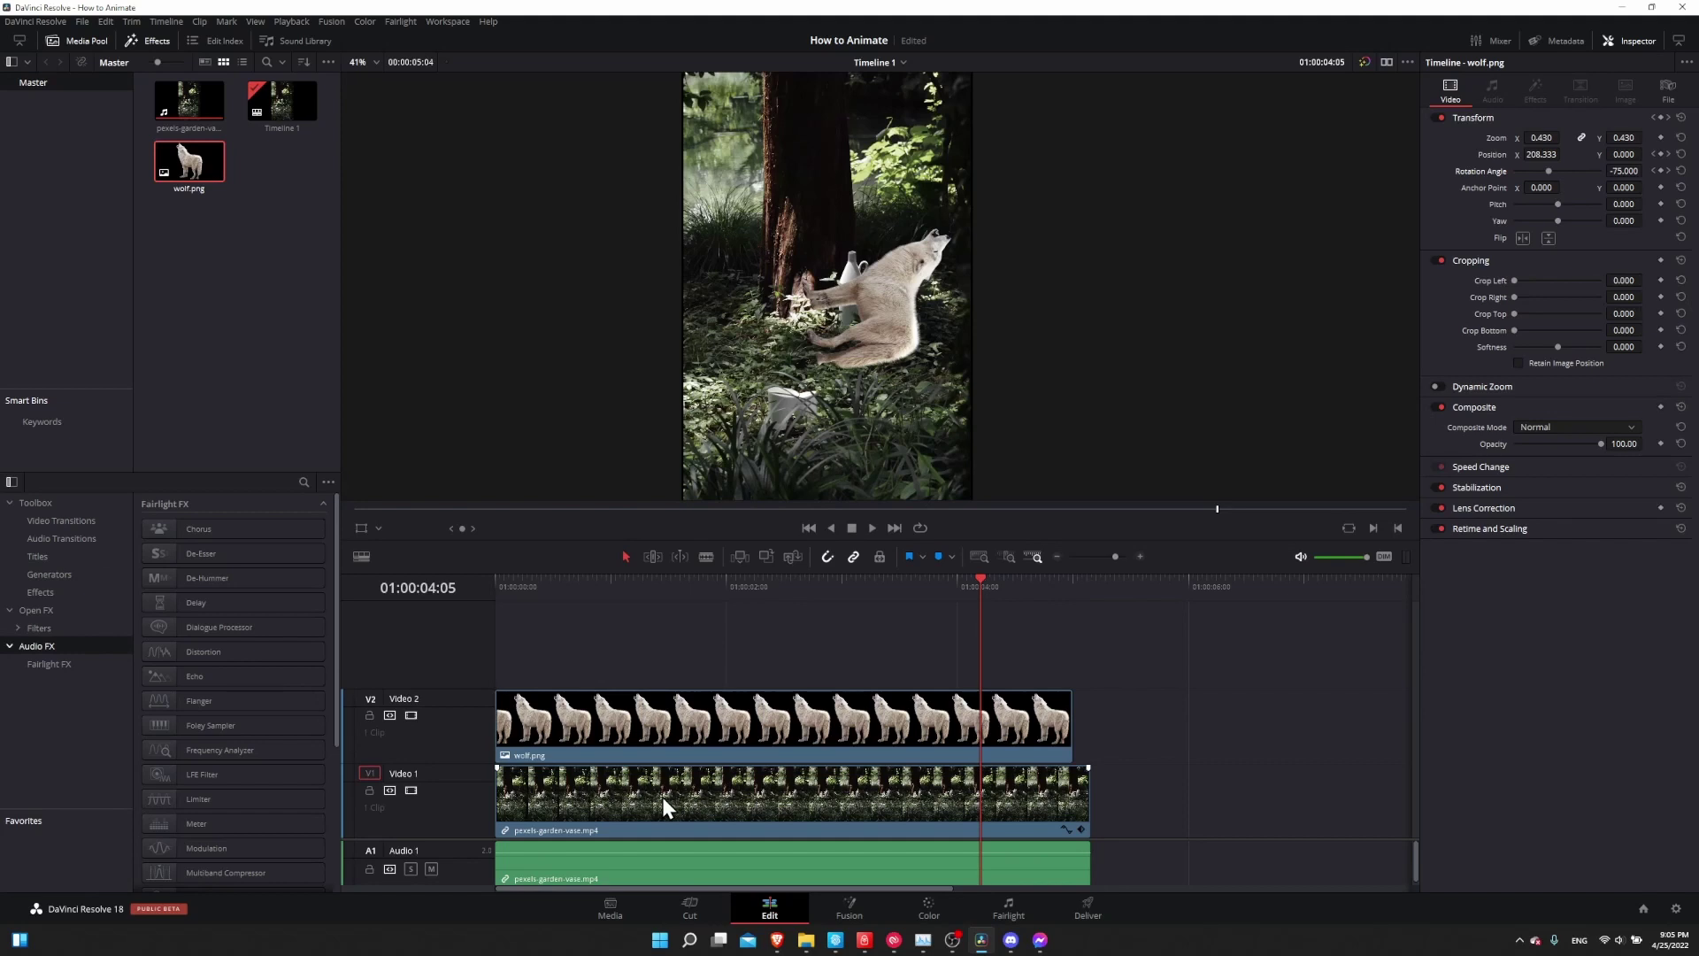
- Drag Resolve FX Light's Light Rays onto the garden-vase clip on Video 1, then return the playhead toward the start
{"action": "left_click", "coordinate": [723, 780]}
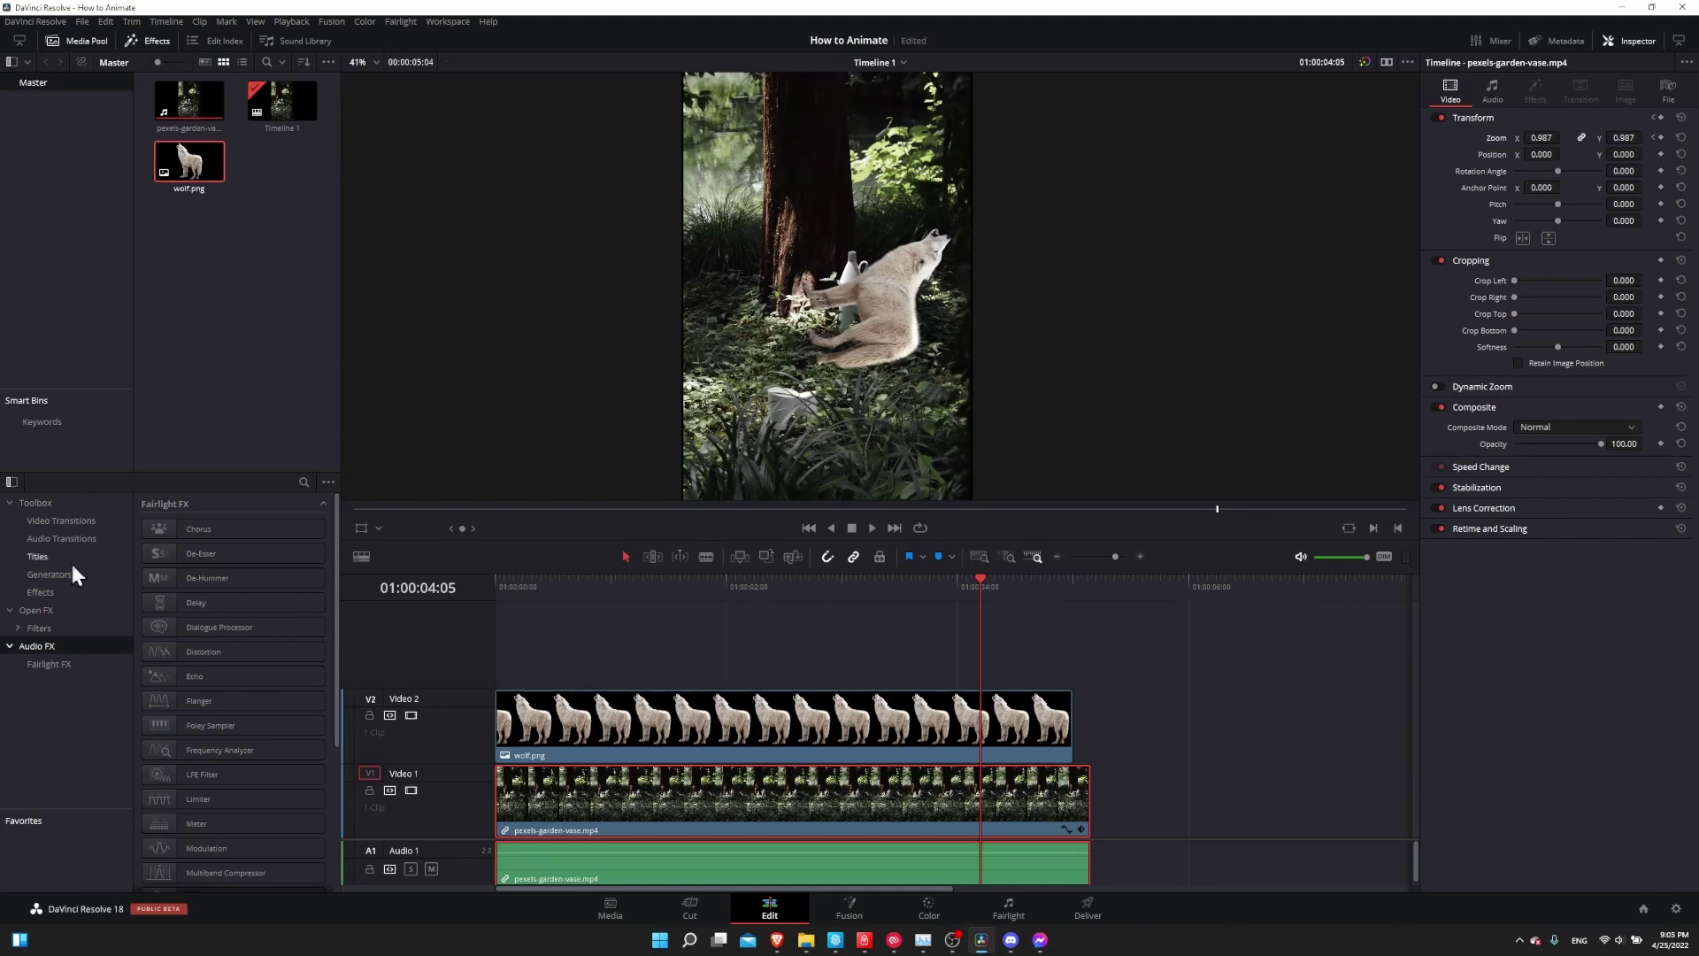
{"action": "left_click", "coordinate": [64, 607]}
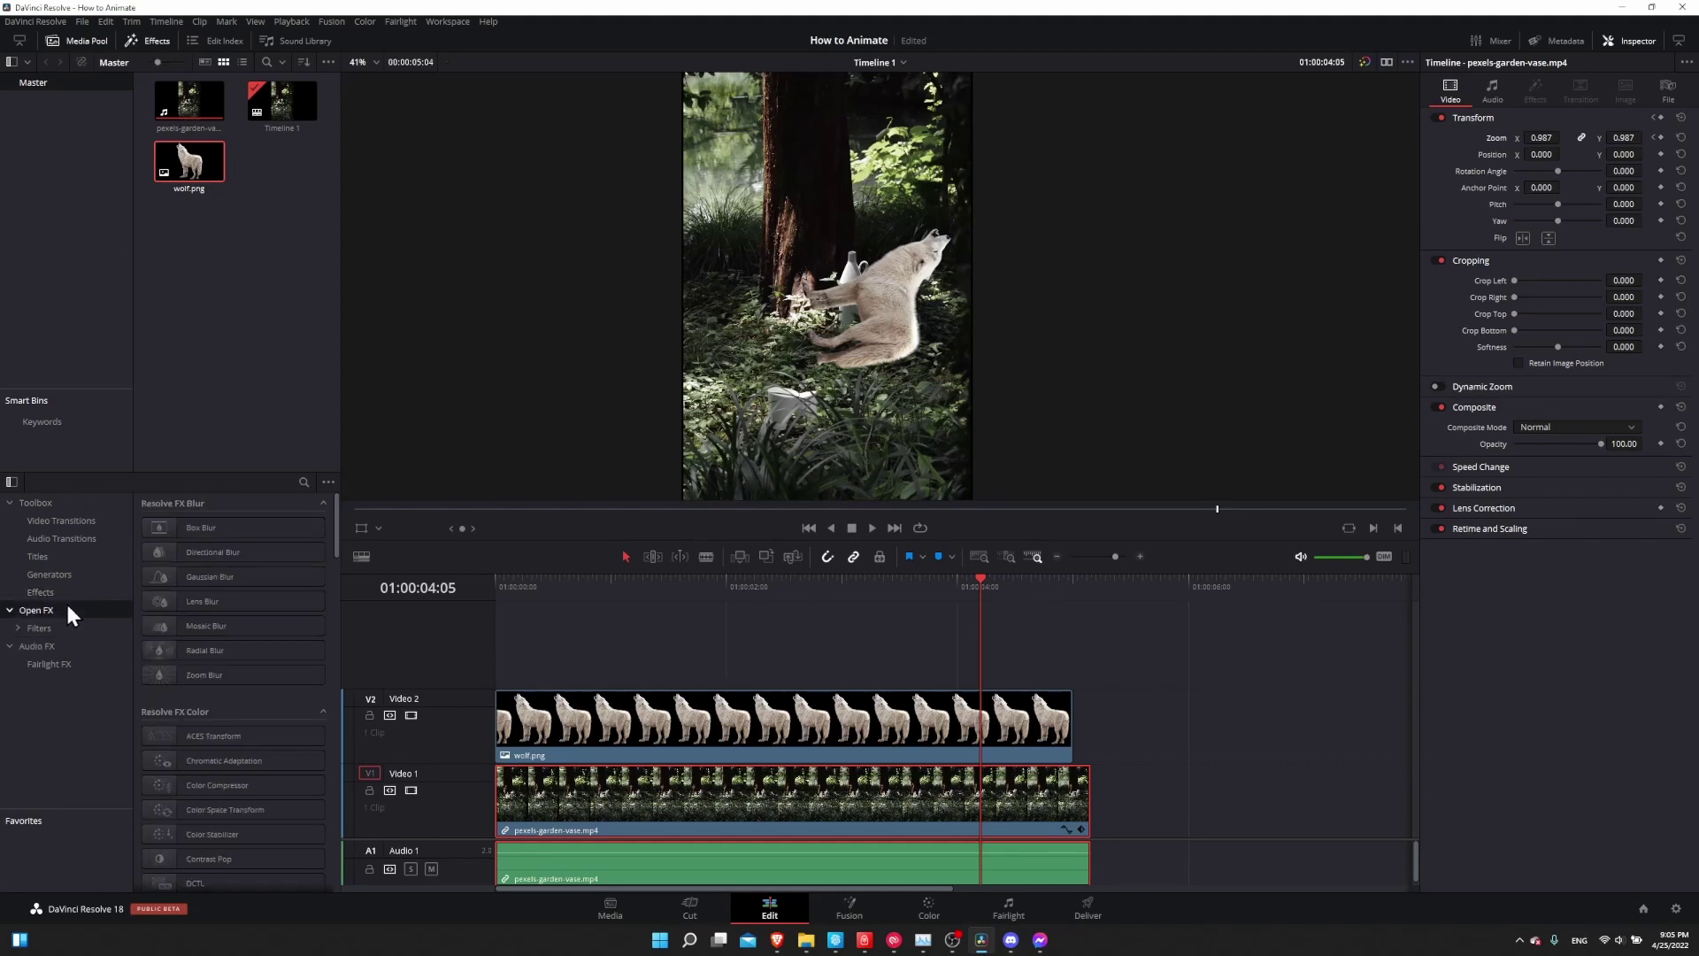
{"action": "left_click_drag", "start_coordinate": [336, 534], "coordinate": [325, 721]}
{"action": "scroll", "coordinate": [178, 755], "scroll_direction": "up", "scroll_amount": 4}
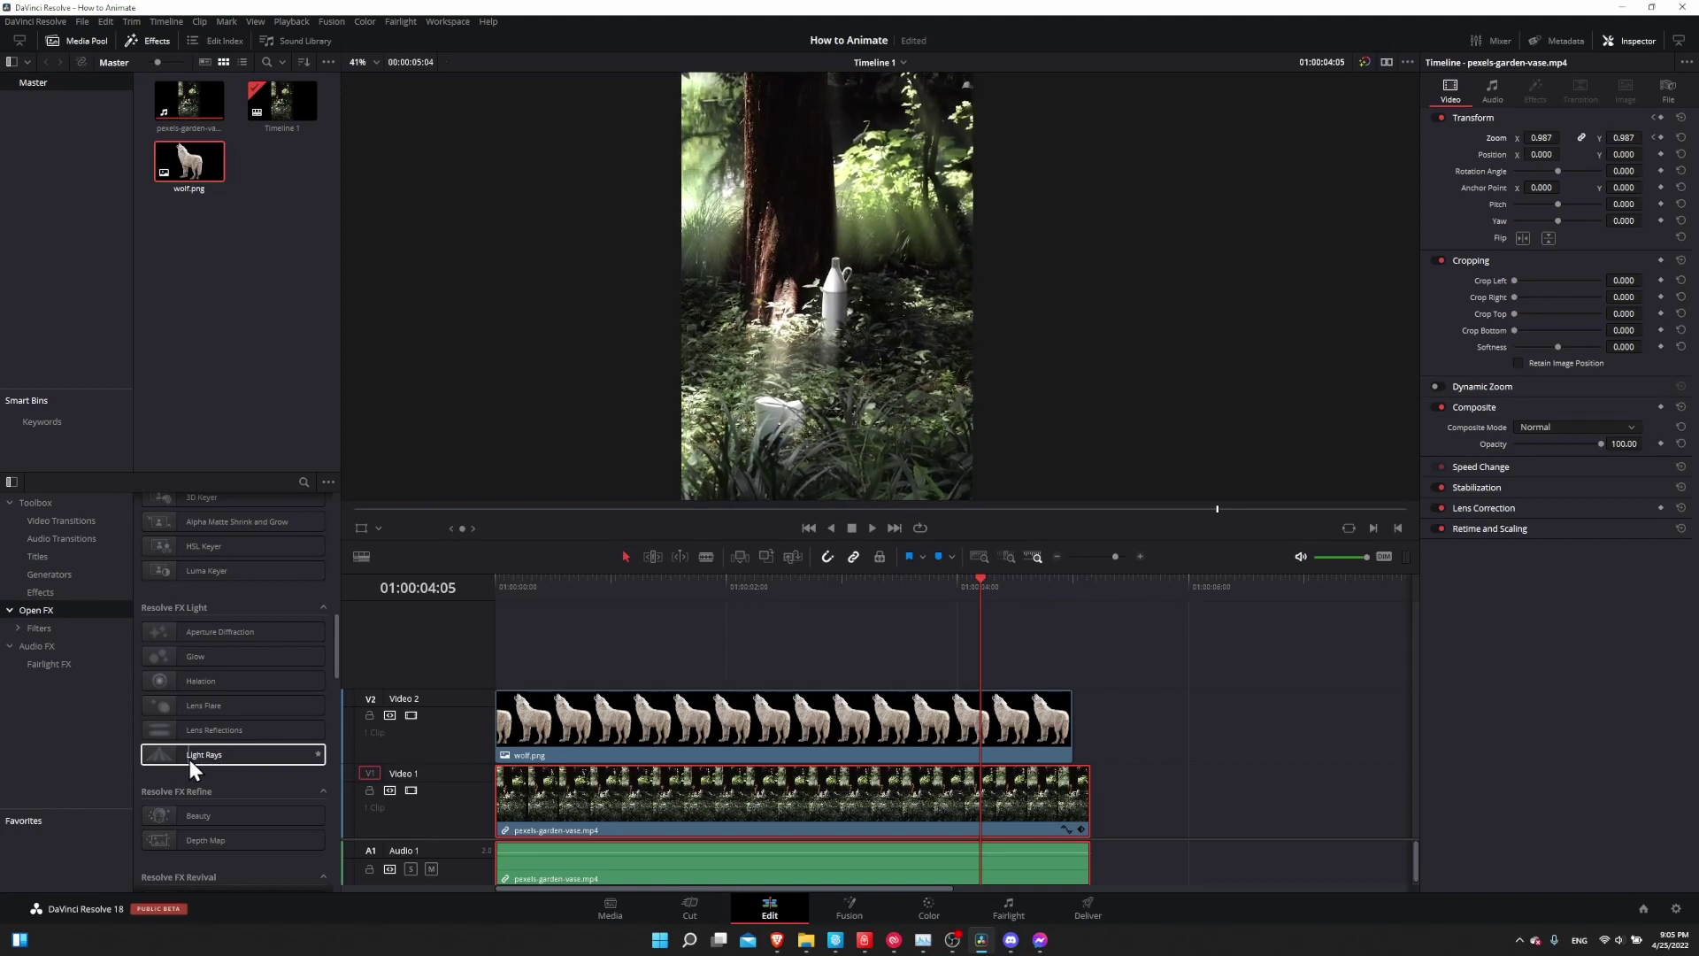
{"action": "left_click_drag", "start_coordinate": [190, 759], "coordinate": [575, 823]}
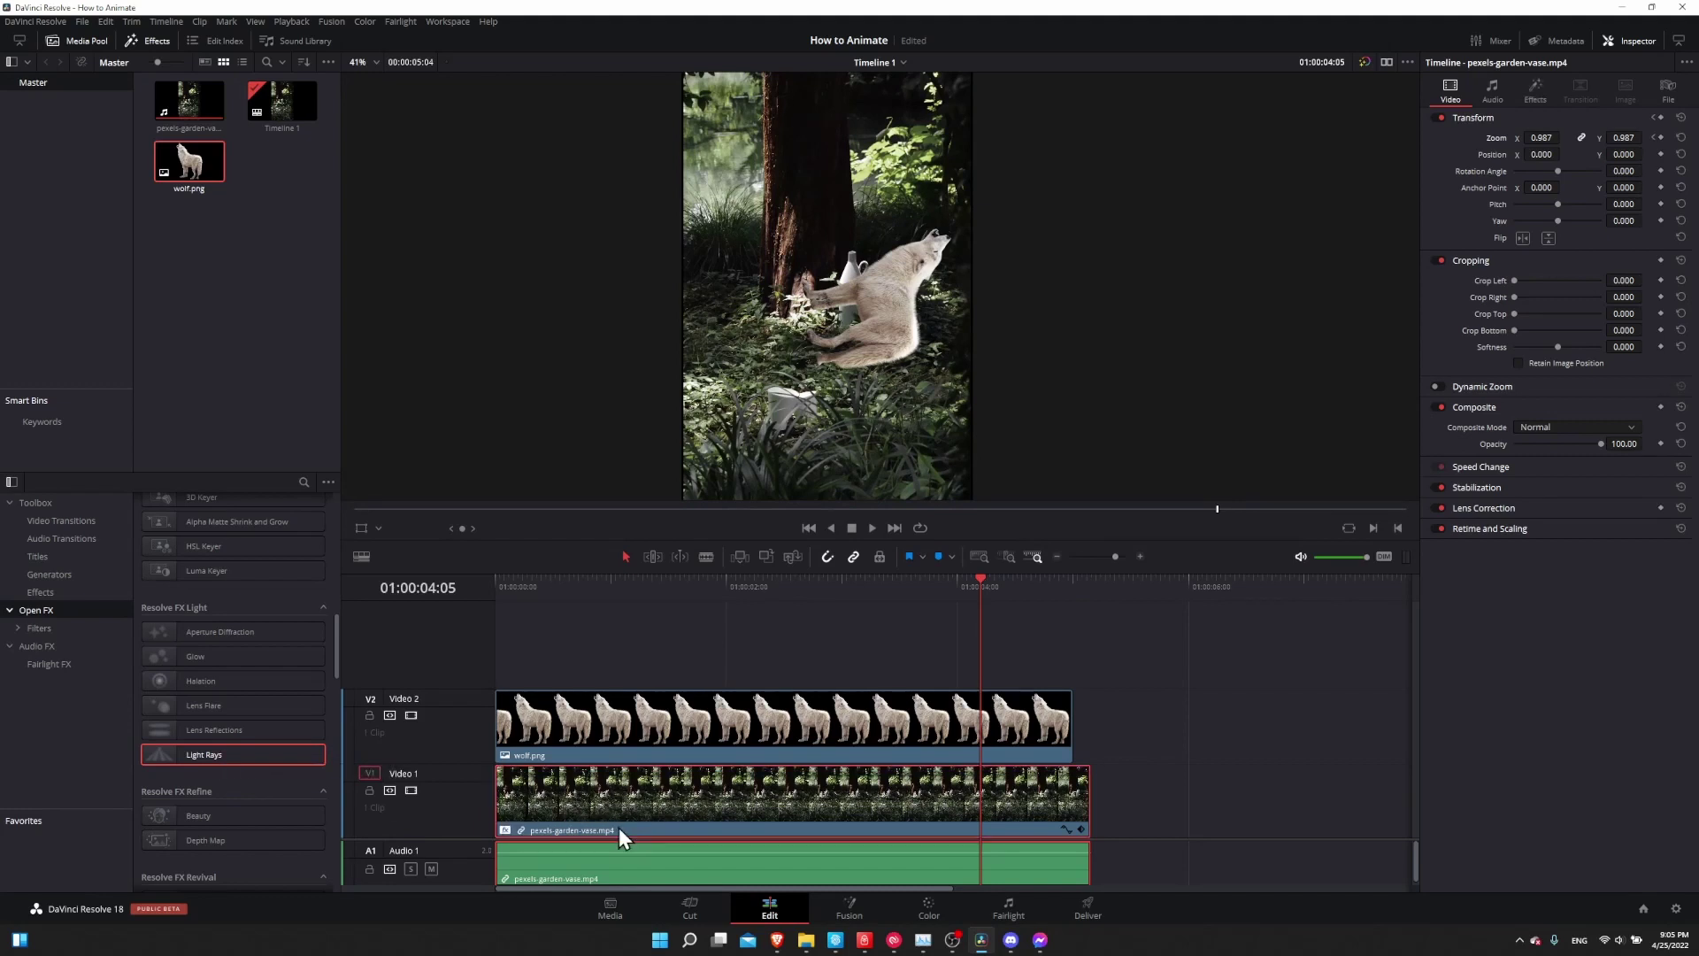
{"action": "mouse_move", "coordinate": [534, 588]}
{"action": "left_mouse_down"}
{"action": "mouse_move", "coordinate": [554, 591]}
{"action": "mouse_move", "coordinate": [513, 589]}
{"action": "left_mouse_up"}
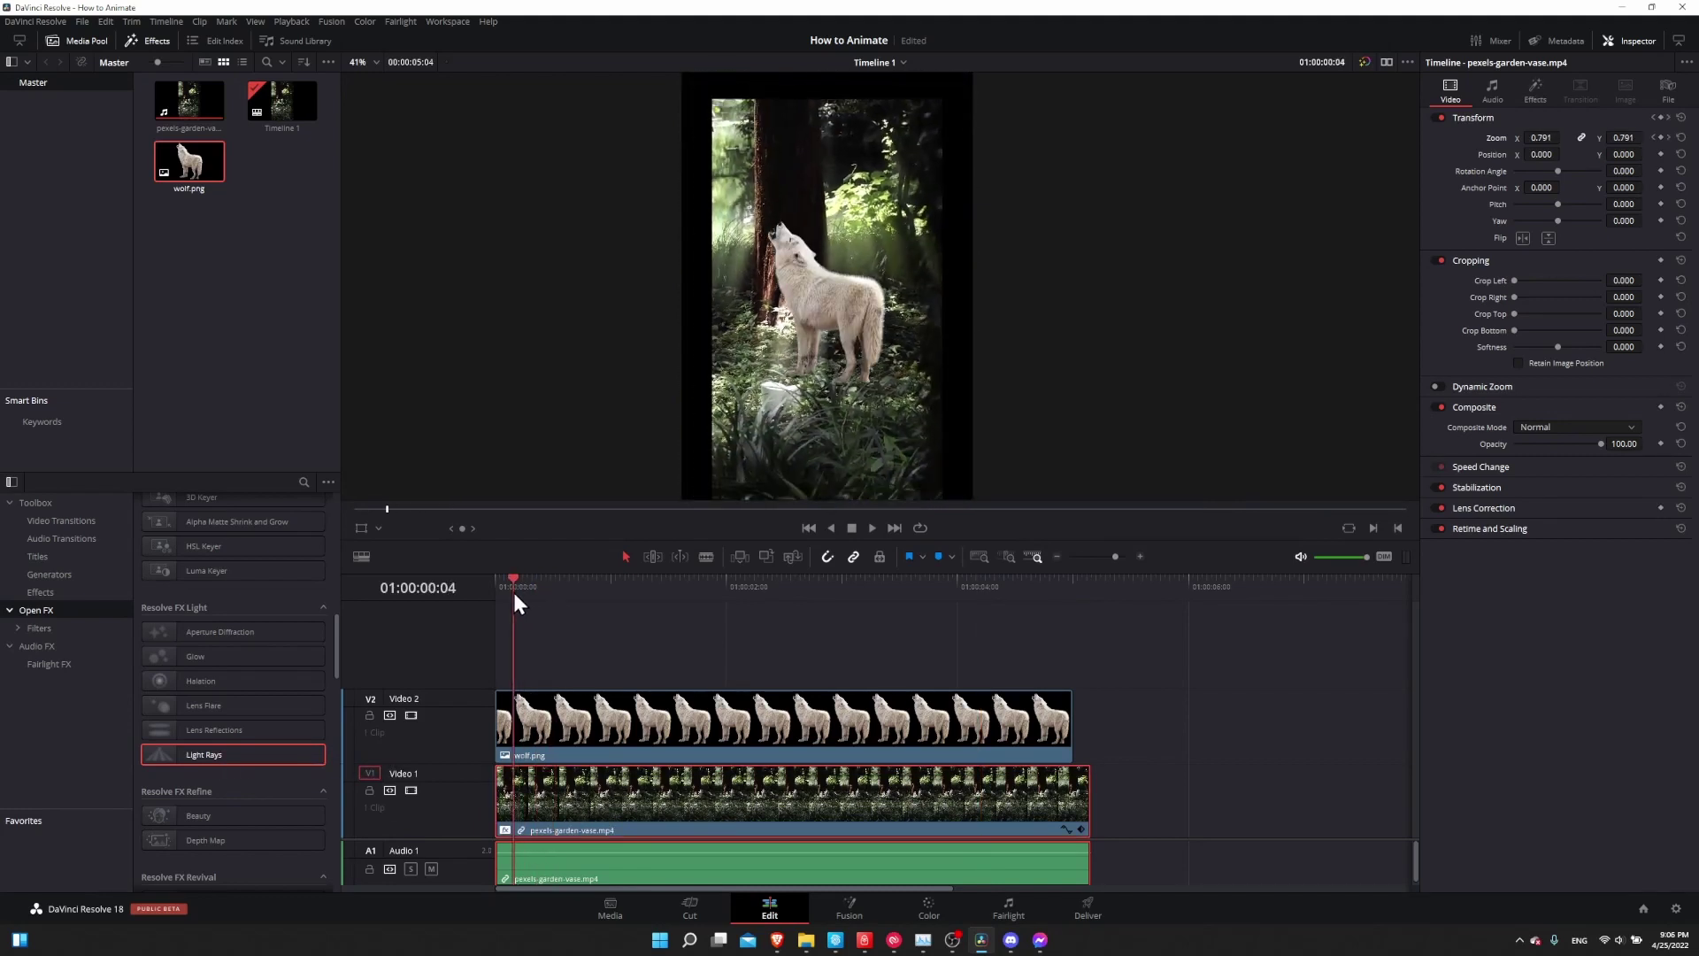
{"action": "key", "text": "Home"}
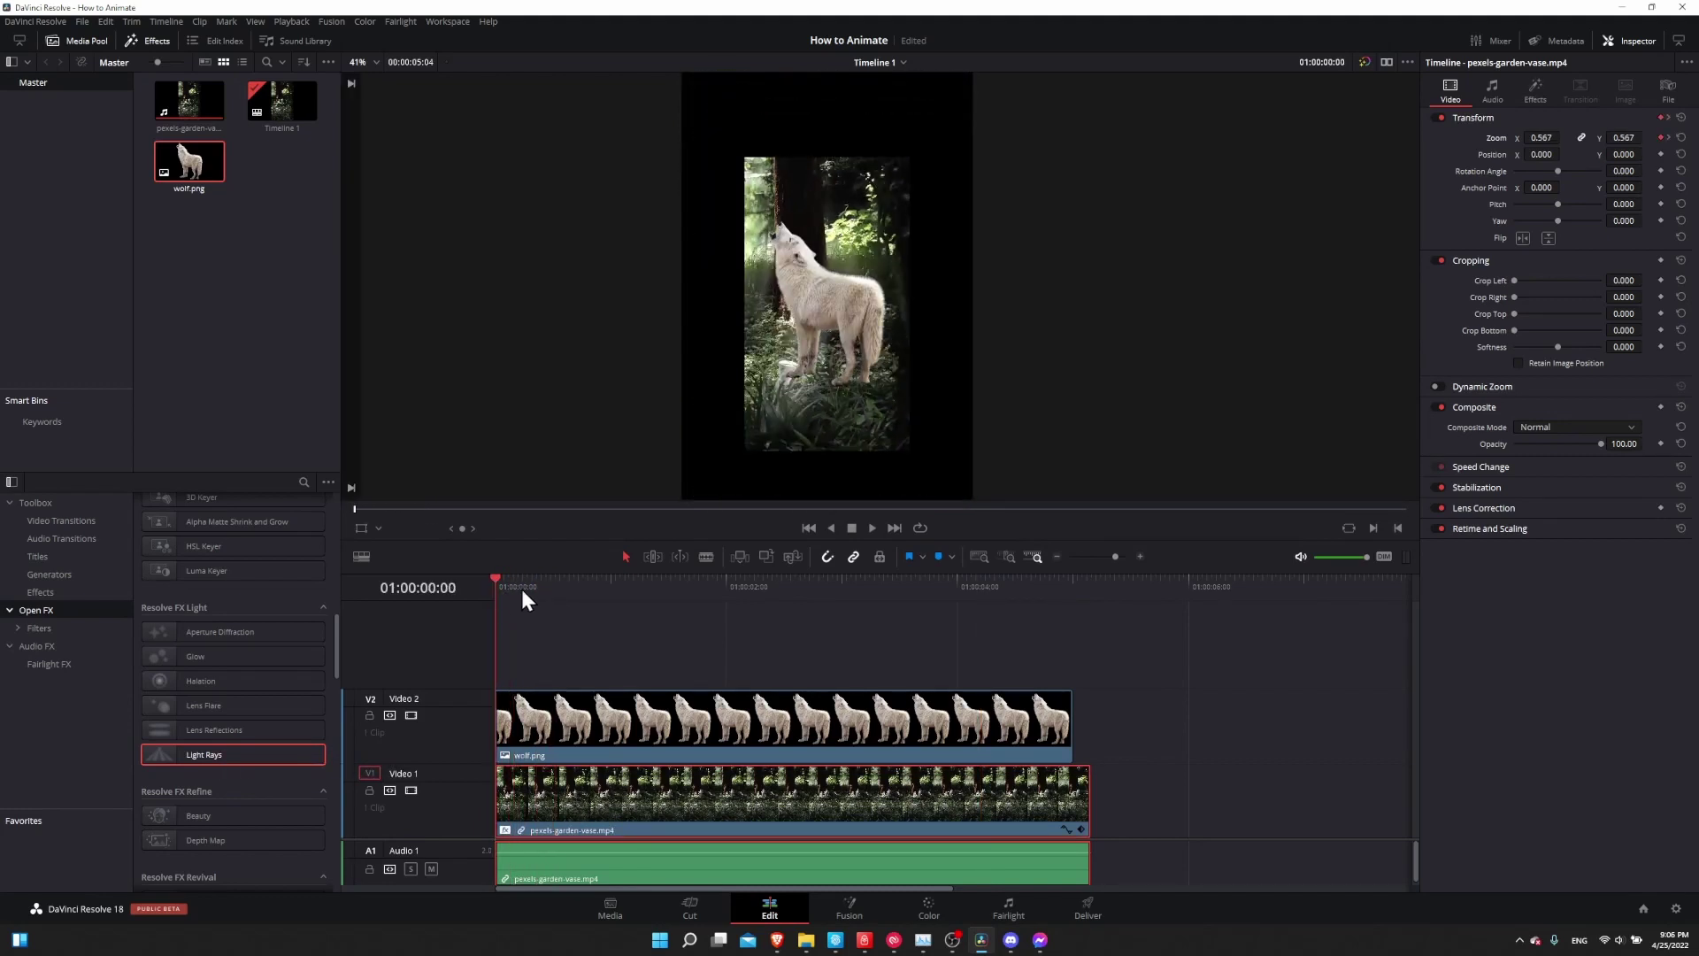
{"action": "left_click", "coordinate": [872, 527]}
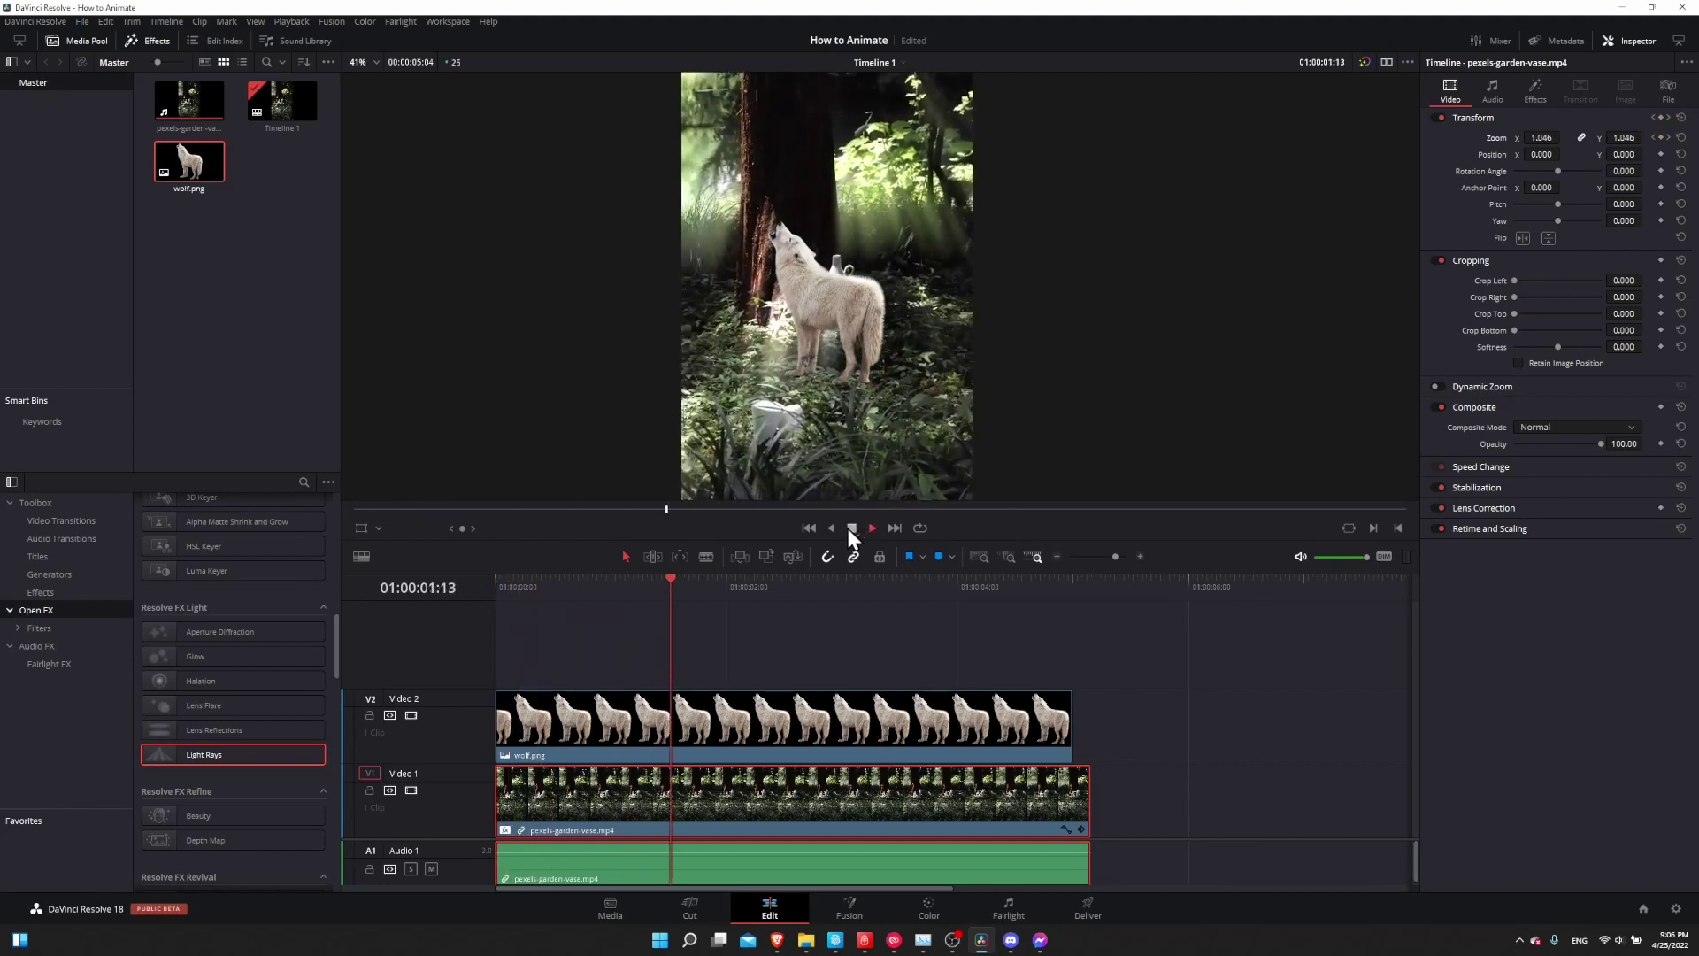
{"action": "left_click", "coordinate": [849, 528]}
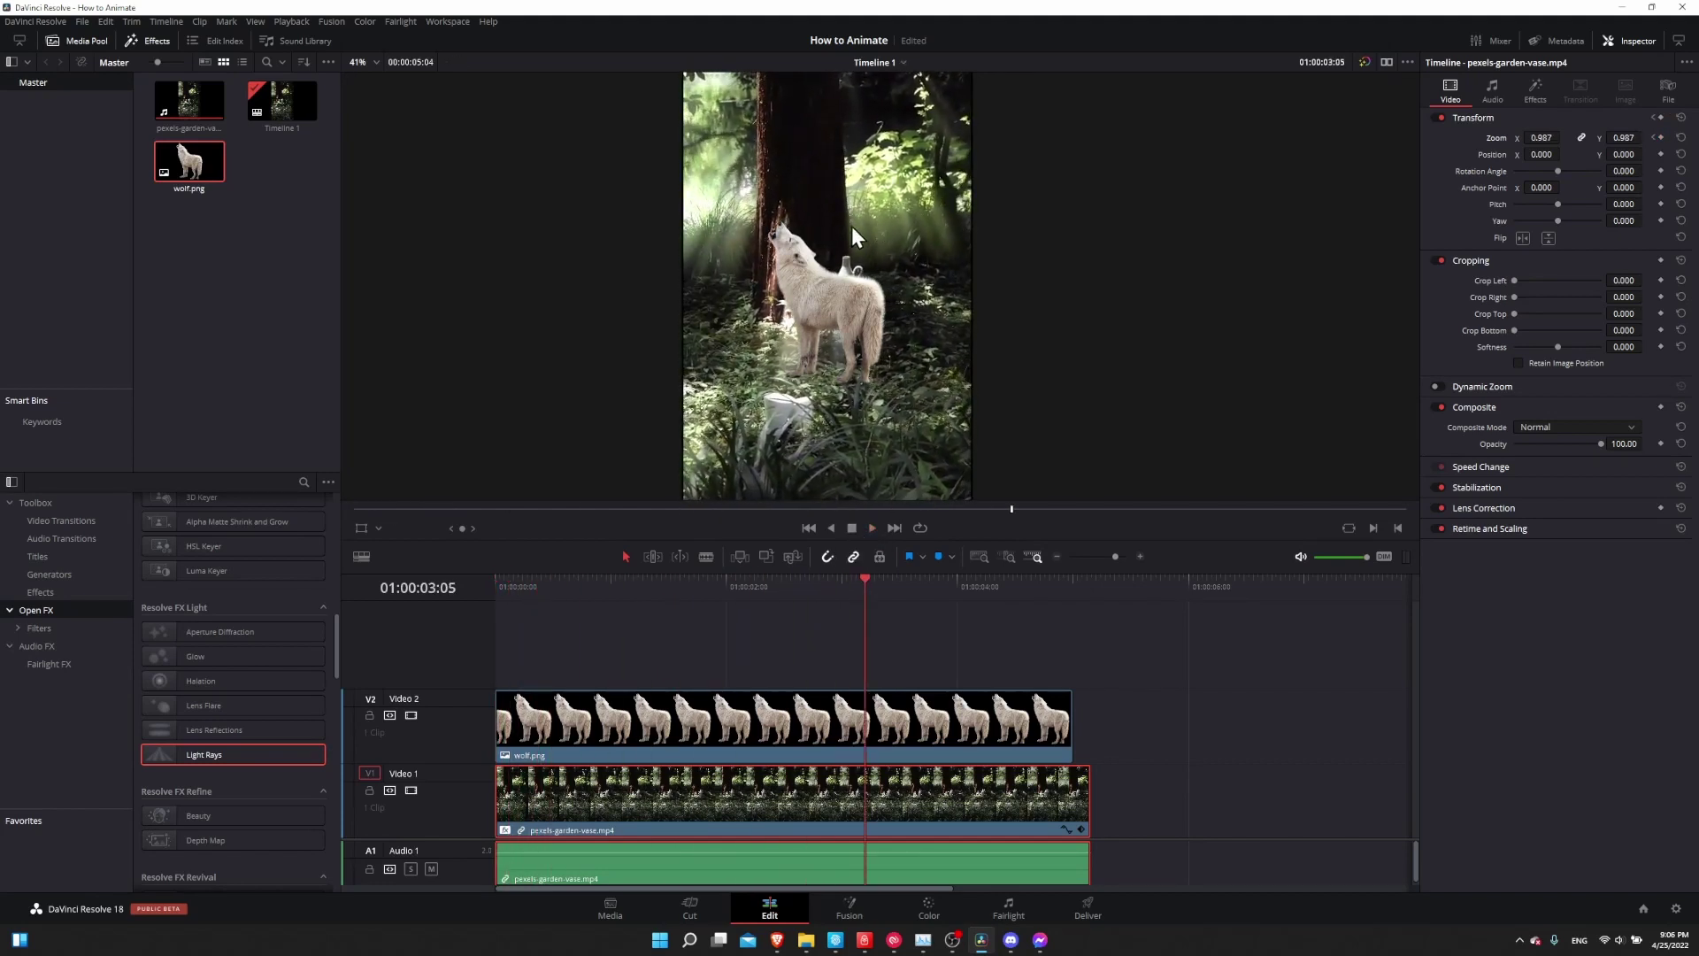
{"action": "left_click", "coordinate": [620, 581]}
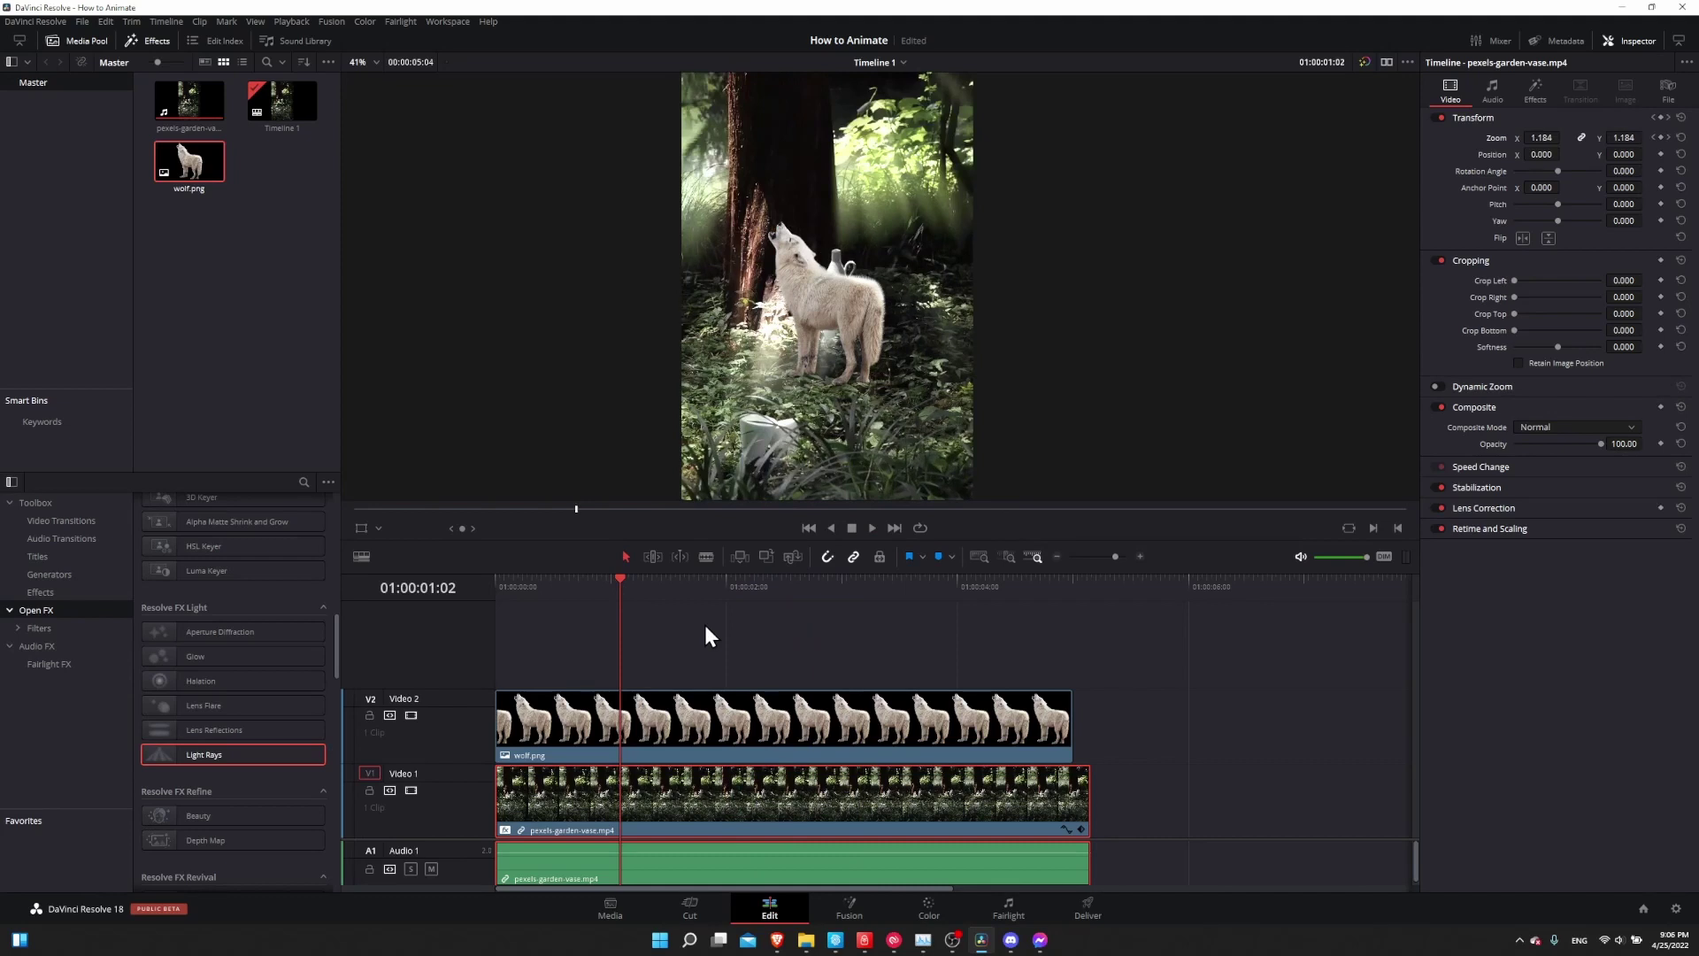
{"action": "key", "text": "space"}
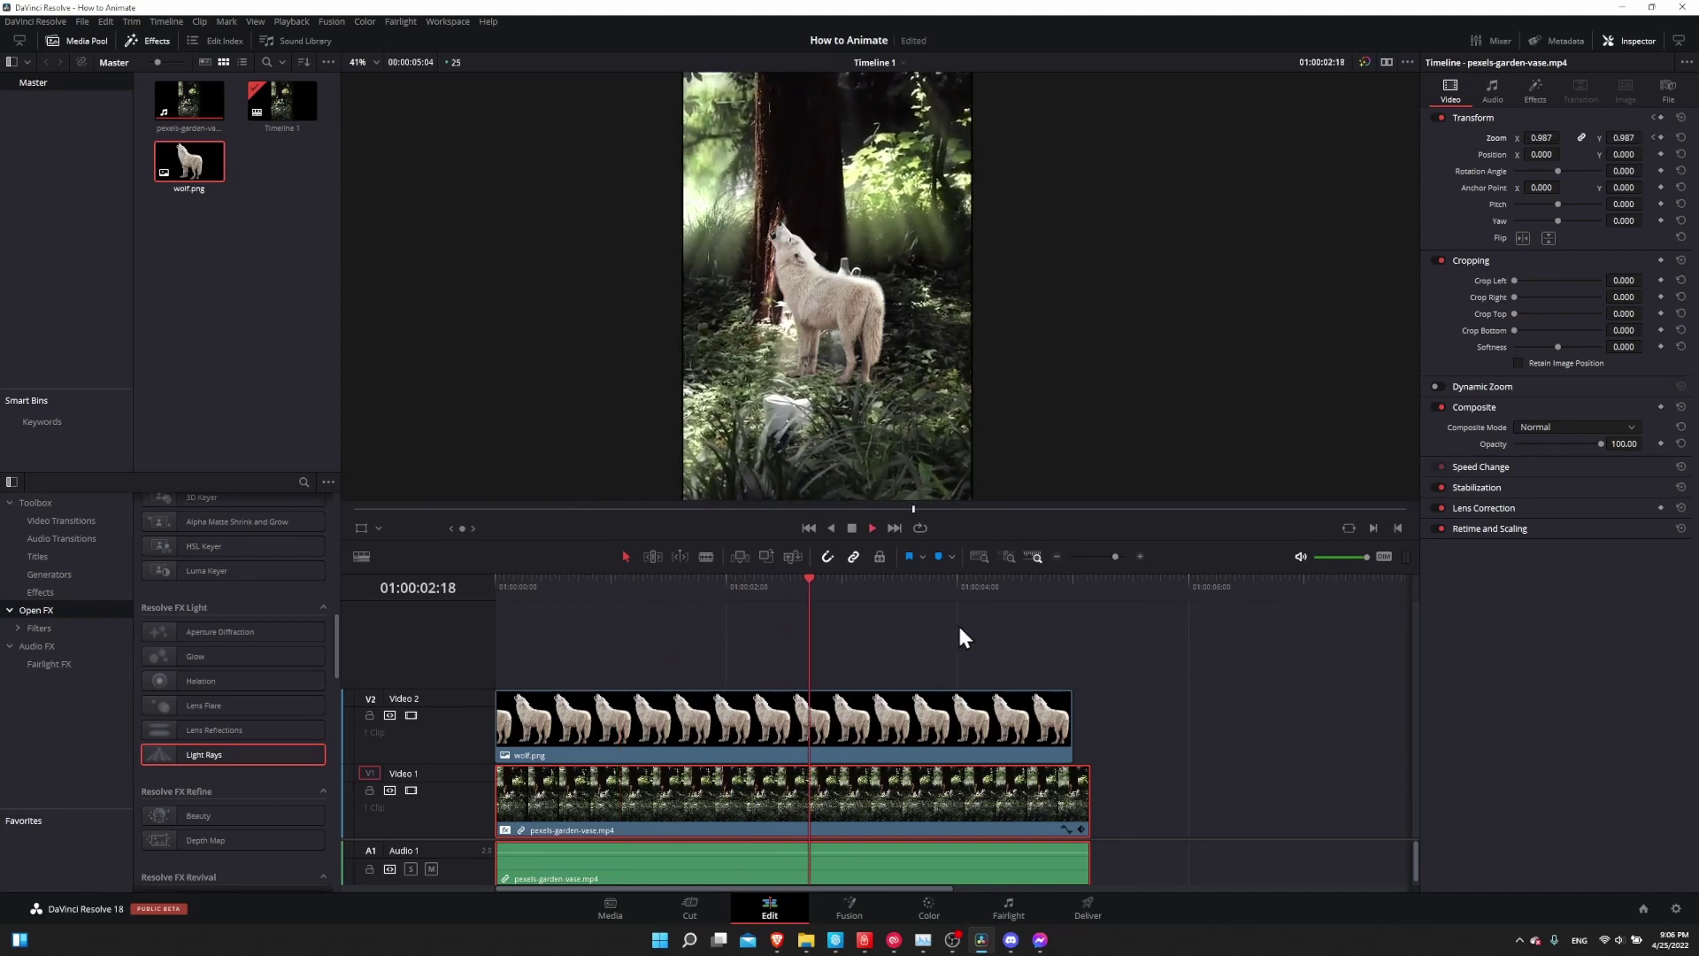
{"action": "key", "text": "space"}
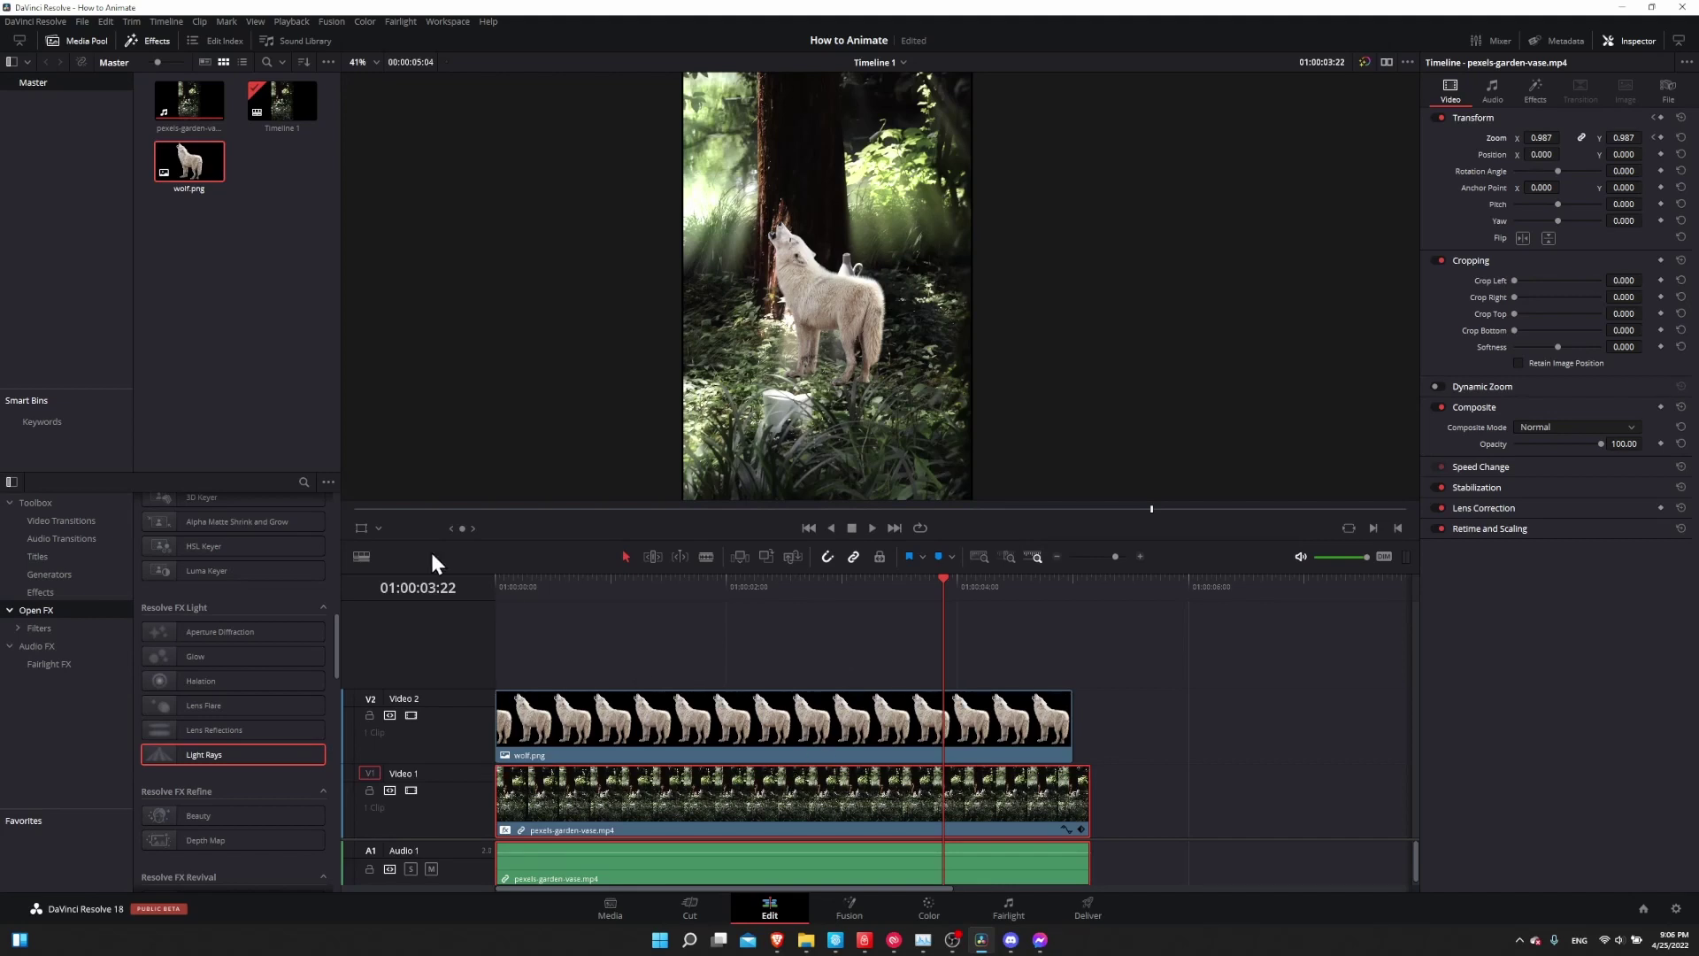
- Turn on the Open FX Overlay, zoom the viewer out, and drag the Light Rays source above the frame
{"action": "left_click", "coordinate": [379, 528]}
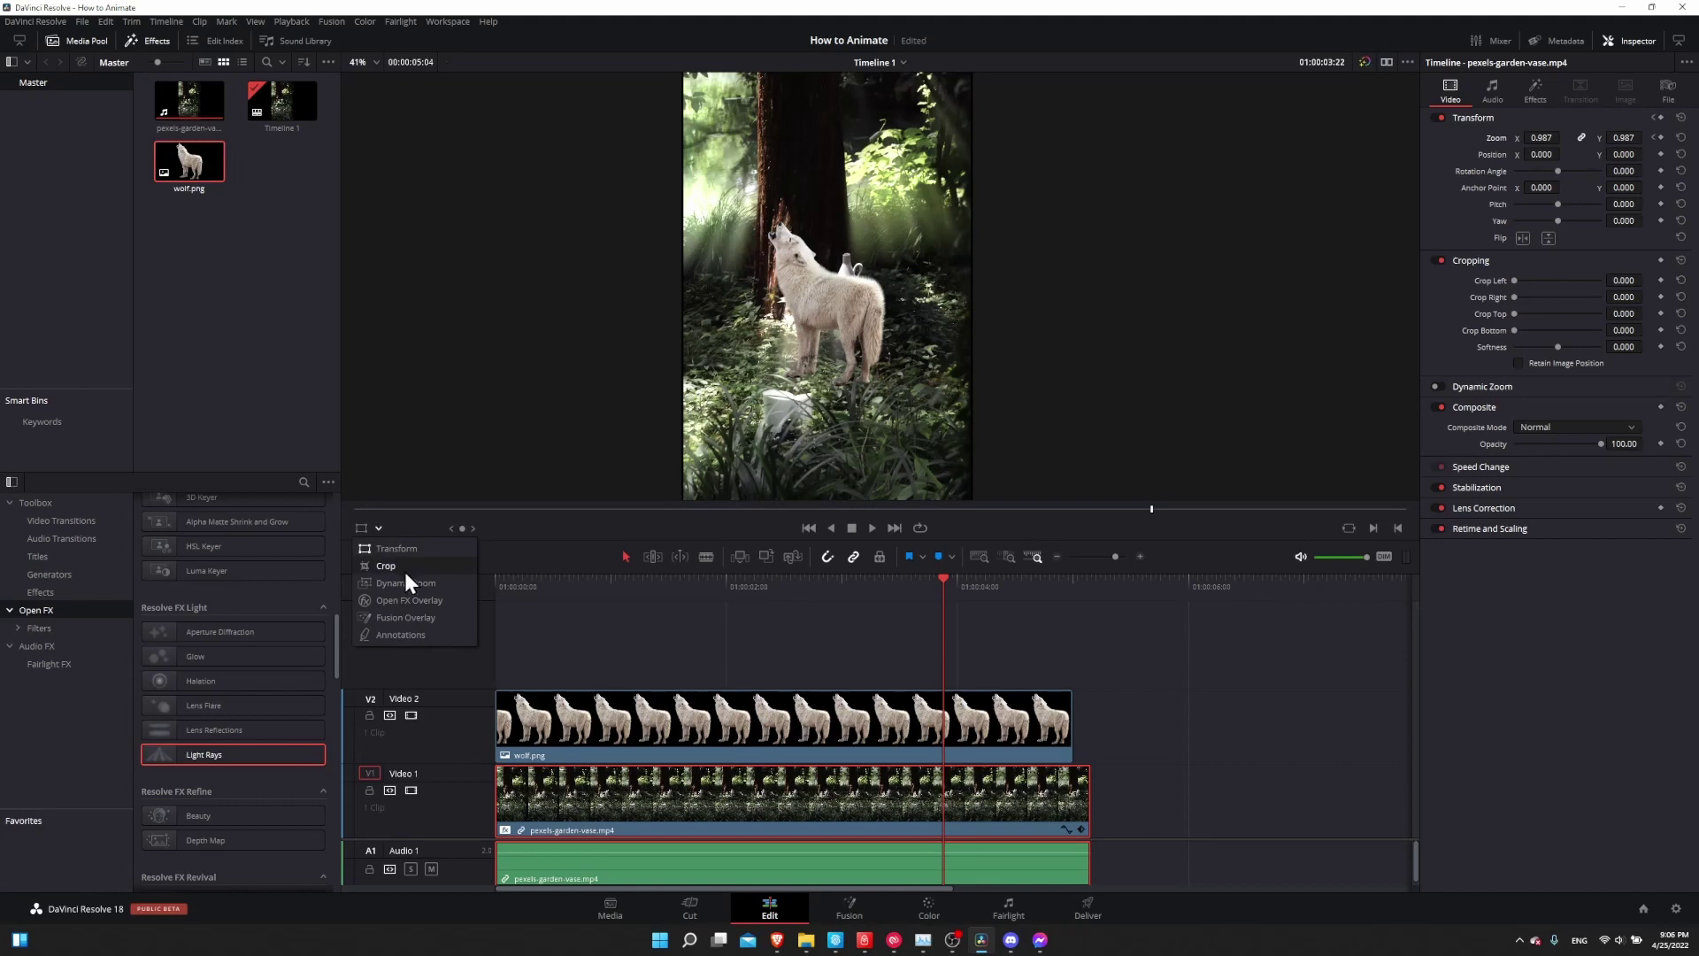
{"action": "left_click", "coordinate": [413, 597]}
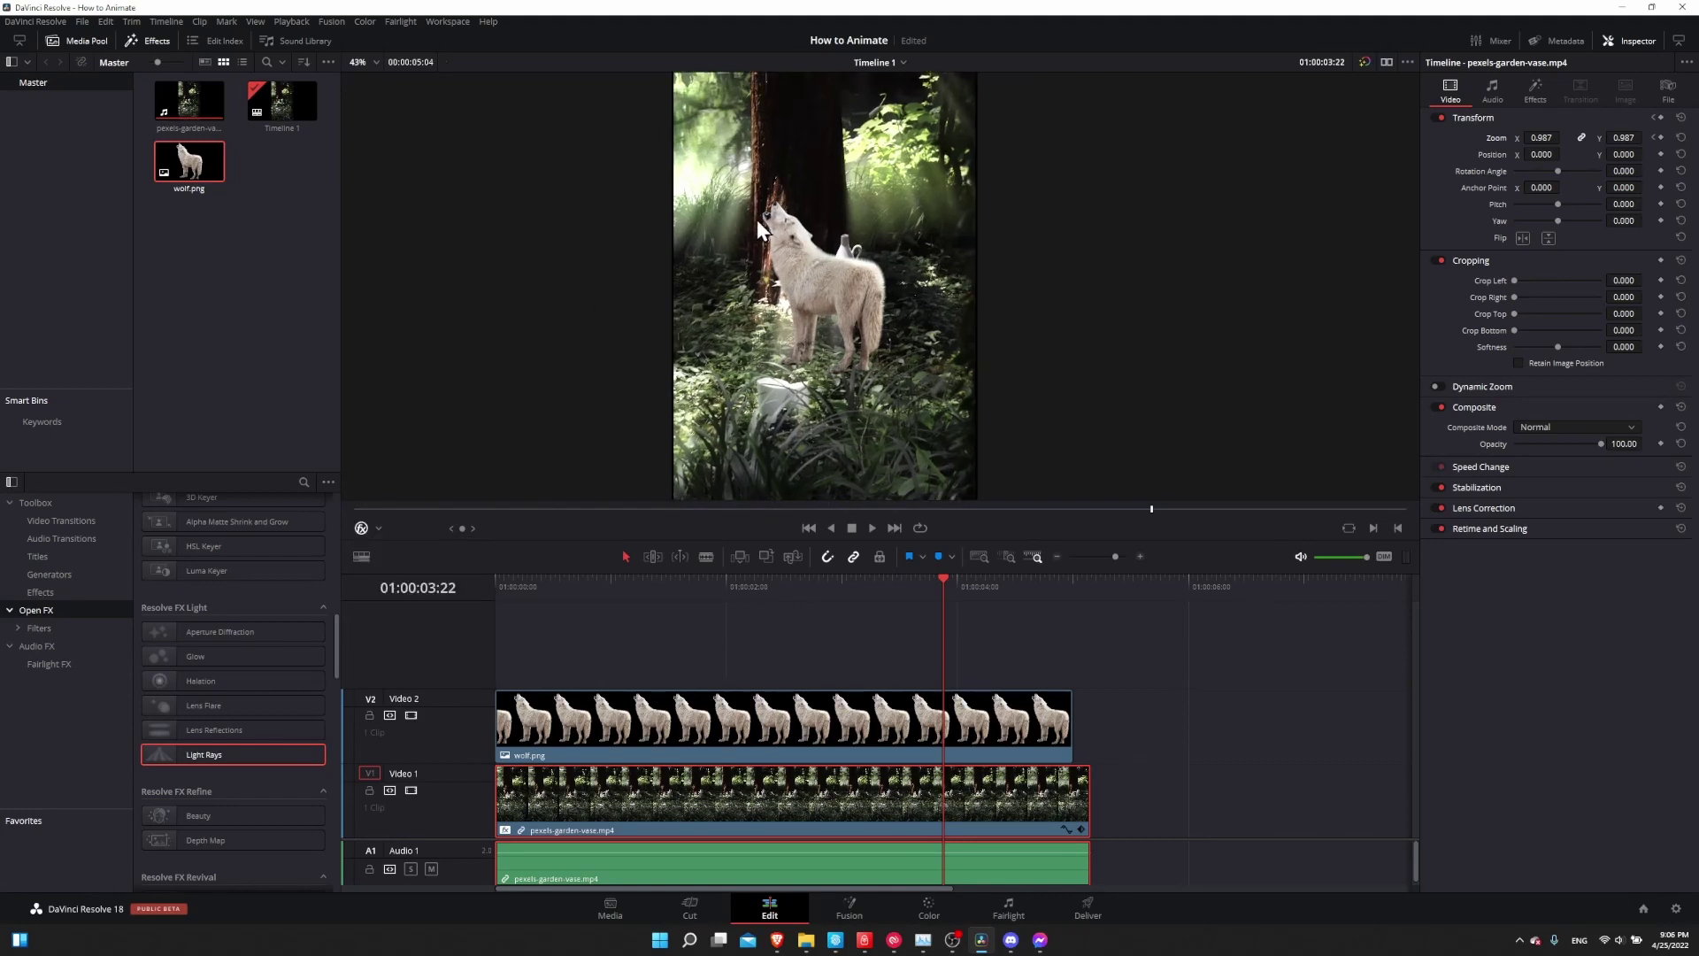
{"action": "scroll", "coordinate": [756, 219], "scroll_direction": "down", "scroll_amount": 4}
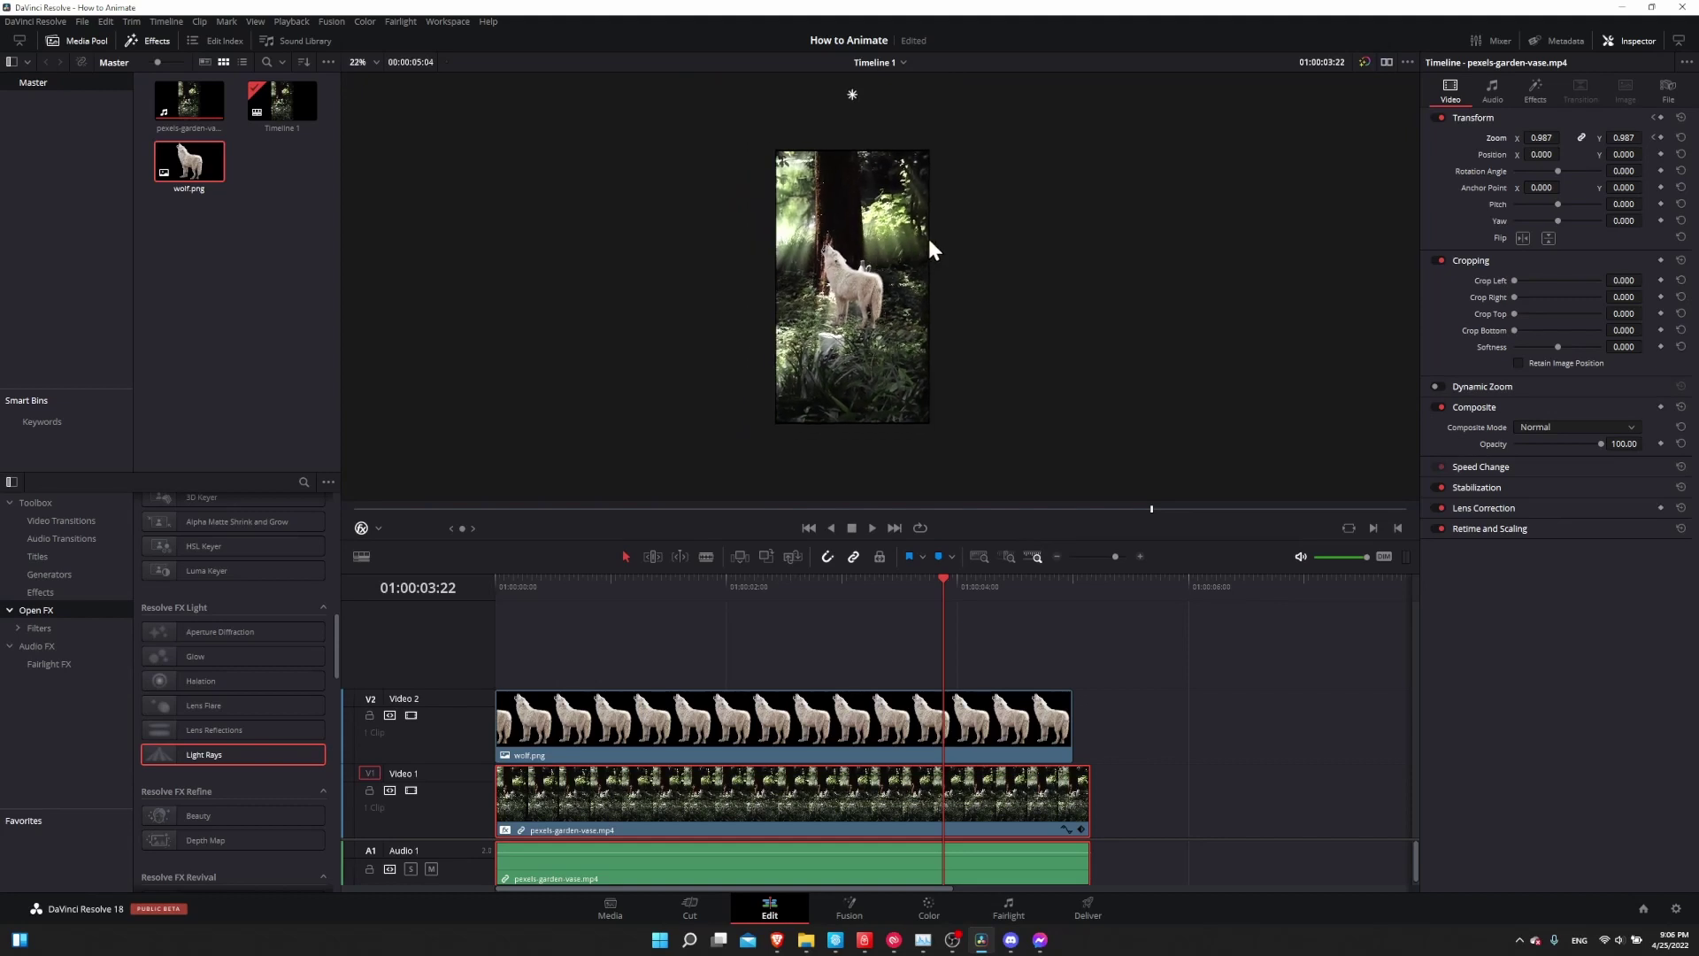
{"action": "scroll", "coordinate": [939, 227], "scroll_direction": "down", "scroll_amount": 1}
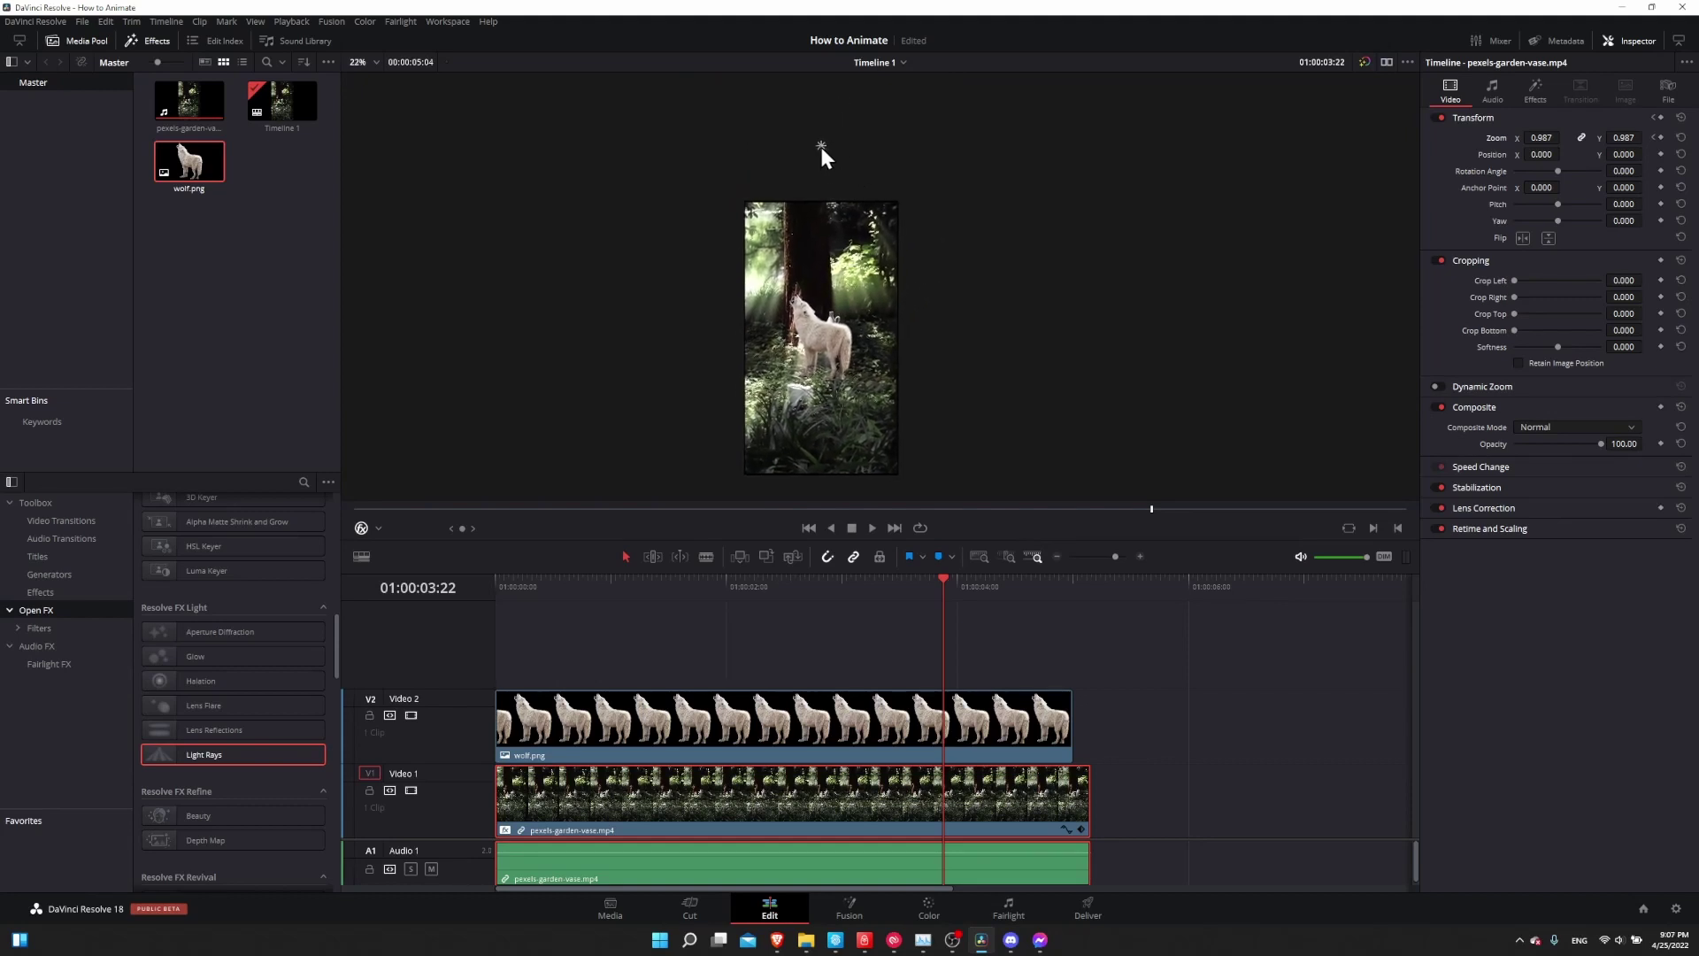
{"action": "mouse_move", "coordinate": [821, 146]}
{"action": "left_mouse_down"}
{"action": "mouse_move", "coordinate": [919, 211]}
{"action": "mouse_move", "coordinate": [961, 389]}
{"action": "mouse_move", "coordinate": [910, 469]}
{"action": "mouse_move", "coordinate": [754, 493]}
{"action": "mouse_move", "coordinate": [705, 450]}
{"action": "mouse_move", "coordinate": [669, 299]}
{"action": "mouse_move", "coordinate": [677, 224]}
{"action": "mouse_move", "coordinate": [747, 147]}
{"action": "mouse_move", "coordinate": [822, 155]}
{"action": "left_mouse_up"}
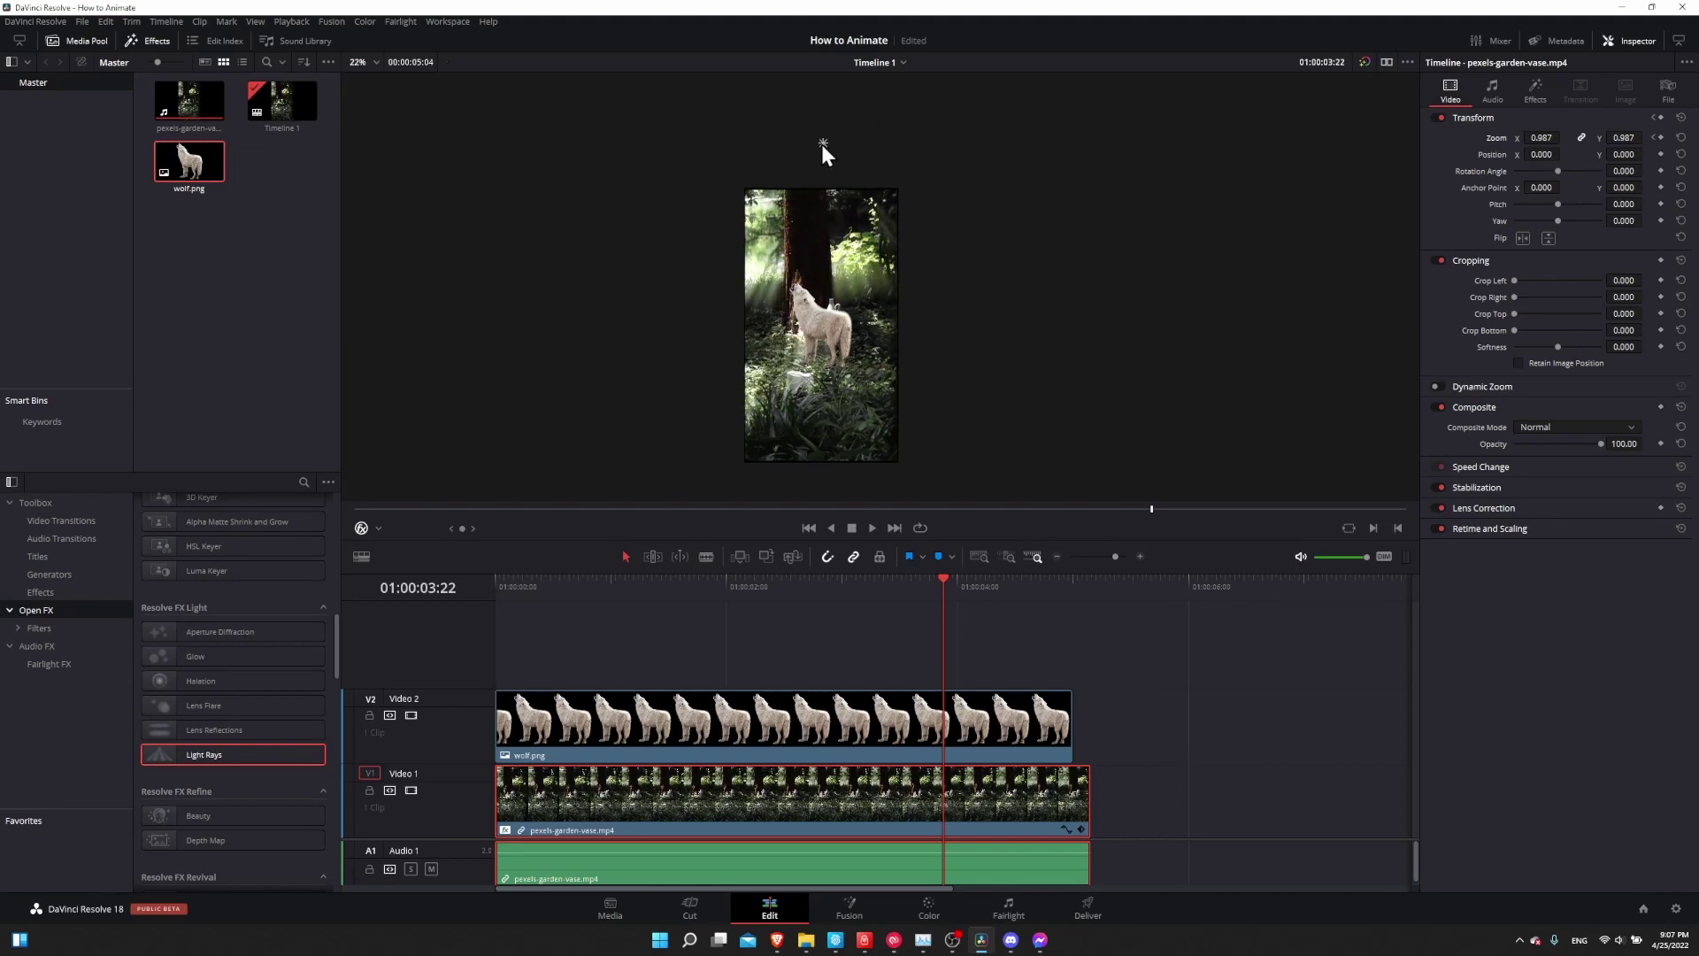
- In the Light Rays settings, keyframe the ray source Position at the clip's first frame
{"action": "left_click", "coordinate": [1533, 91]}
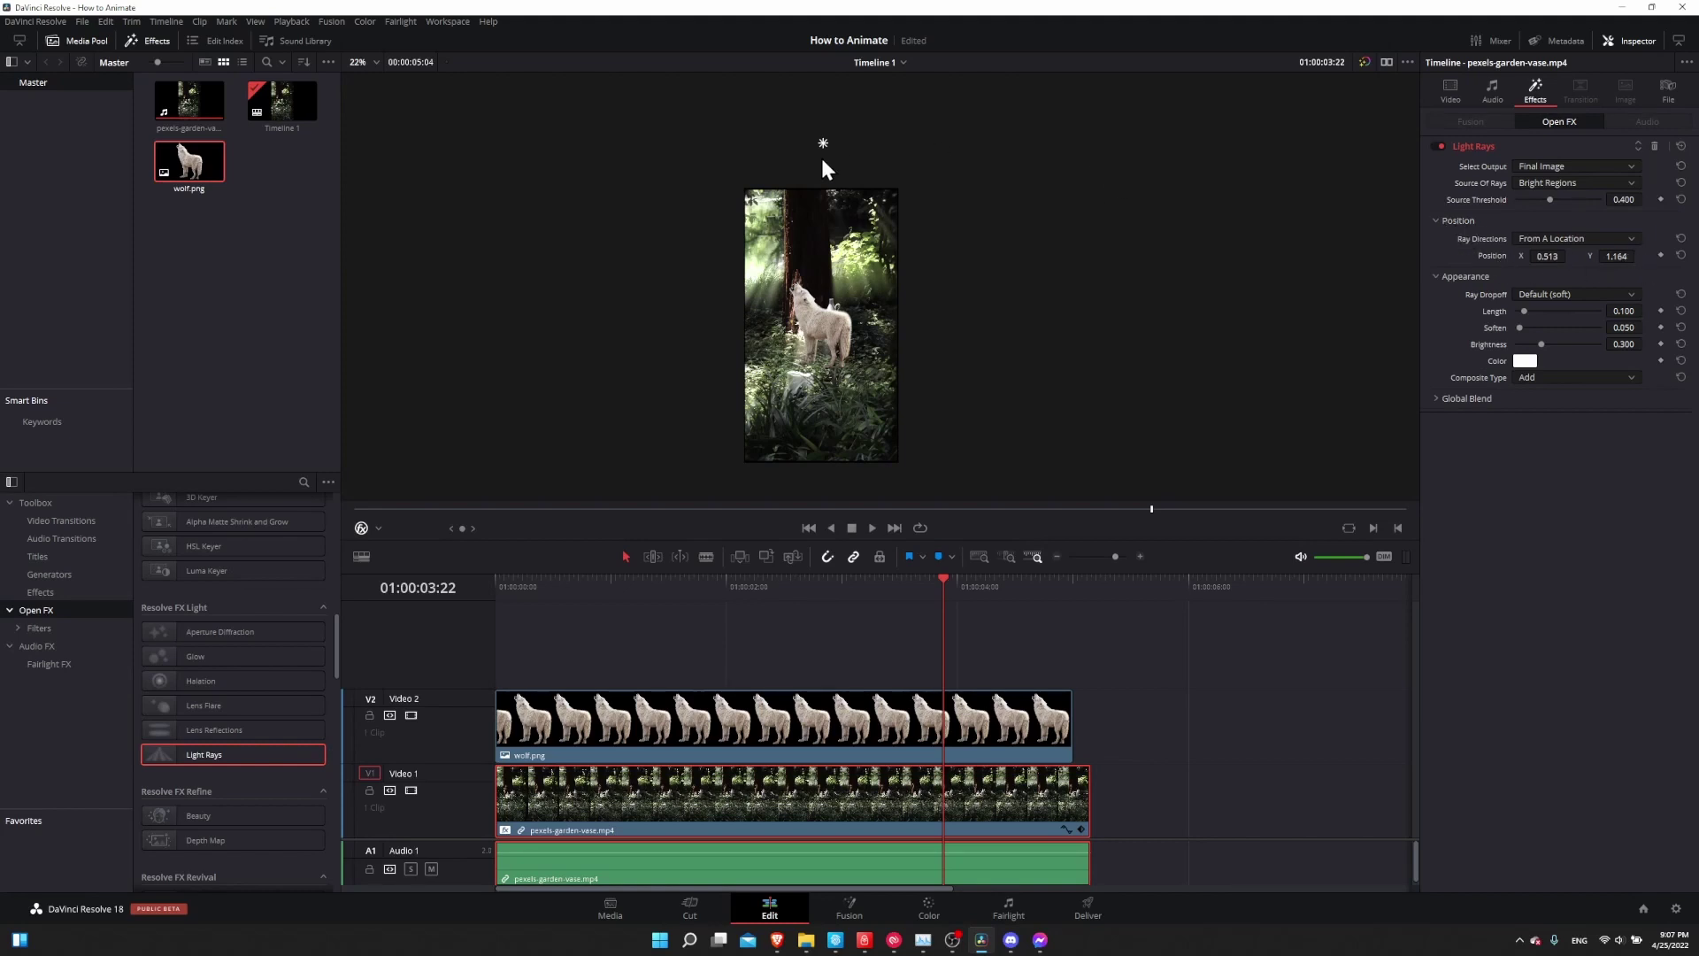
{"action": "mouse_move", "coordinate": [823, 144]}
{"action": "left_mouse_down"}
{"action": "mouse_move", "coordinate": [921, 178]}
{"action": "mouse_move", "coordinate": [819, 151]}
{"action": "left_mouse_up"}
{"action": "left_click_drag", "start_coordinate": [558, 589], "coordinate": [495, 593]}
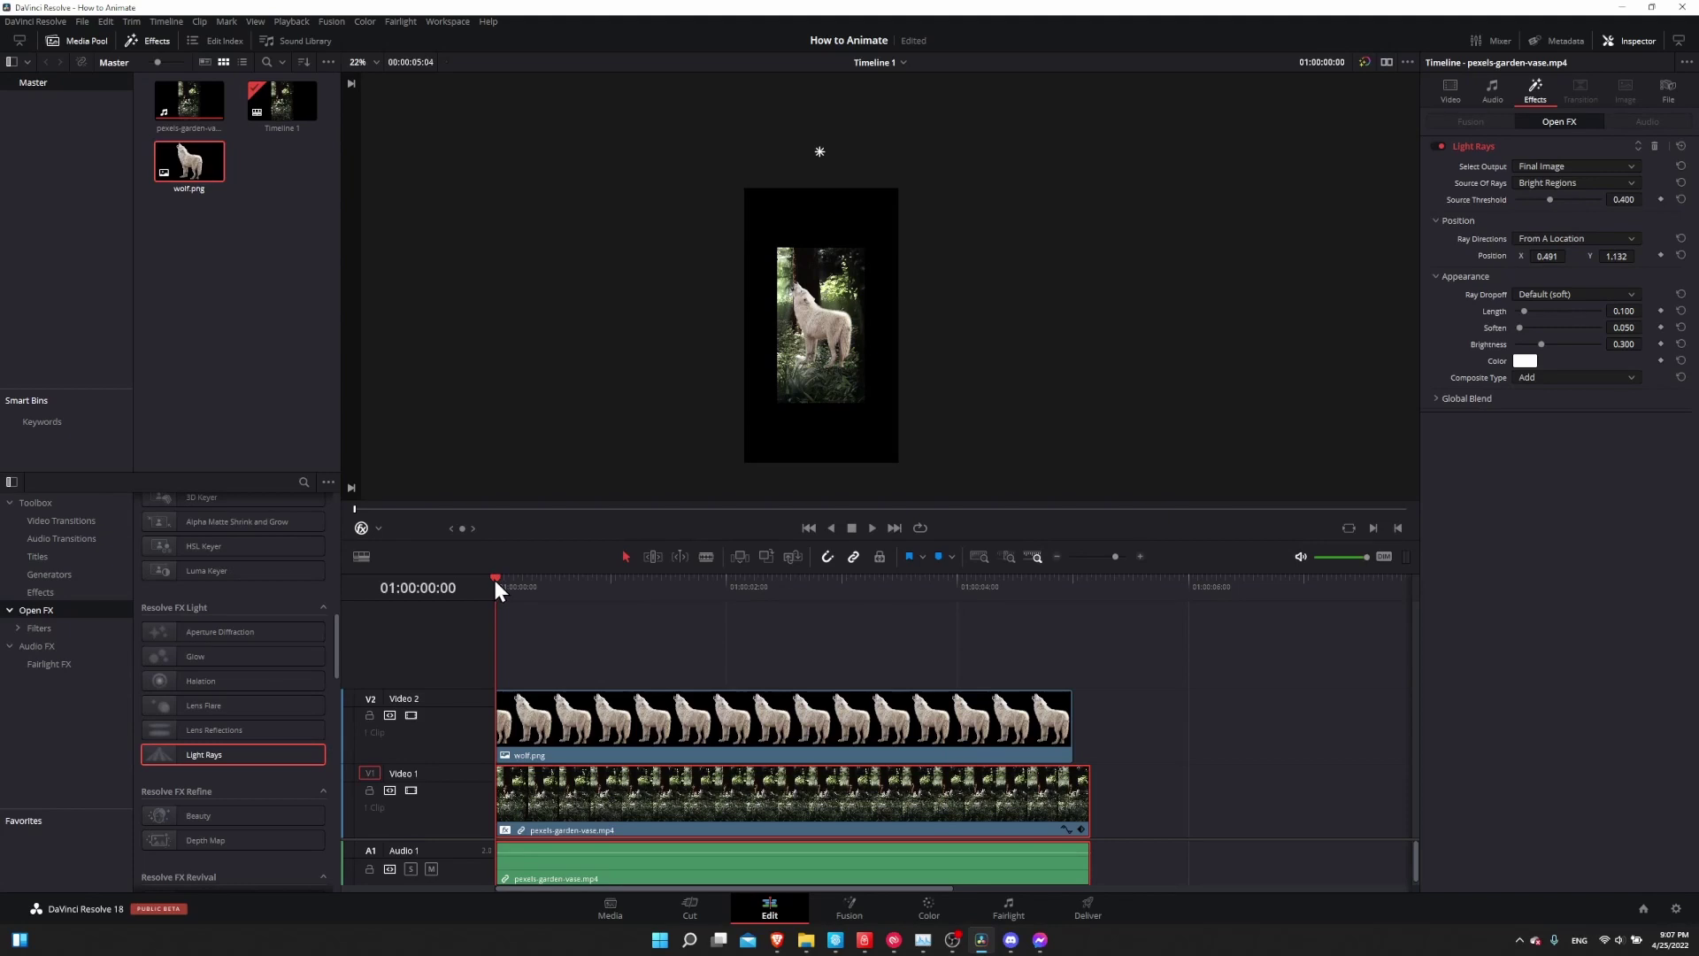
{"action": "left_click", "coordinate": [1660, 254]}
- Move the ray source right and down at 2s, then lower it to 0.560, -0.149 at 4s
{"action": "left_click", "coordinate": [727, 581]}
{"action": "left_click_drag", "start_coordinate": [820, 152], "coordinate": [952, 349]}
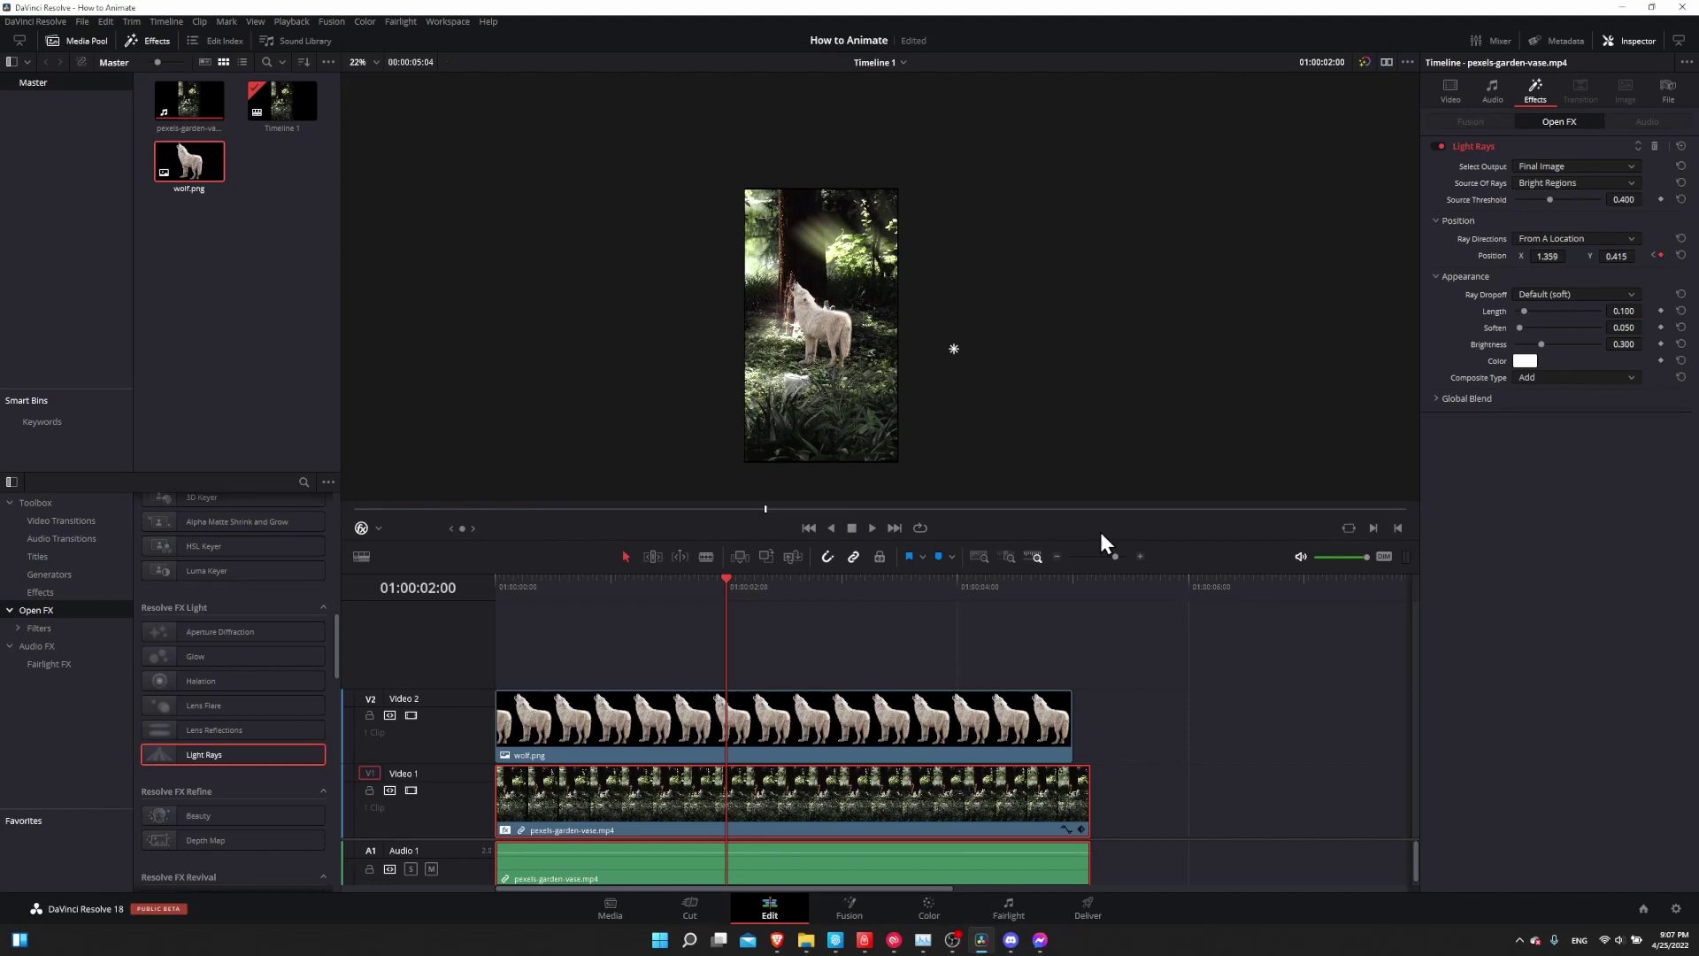
{"action": "left_click", "coordinate": [958, 587]}
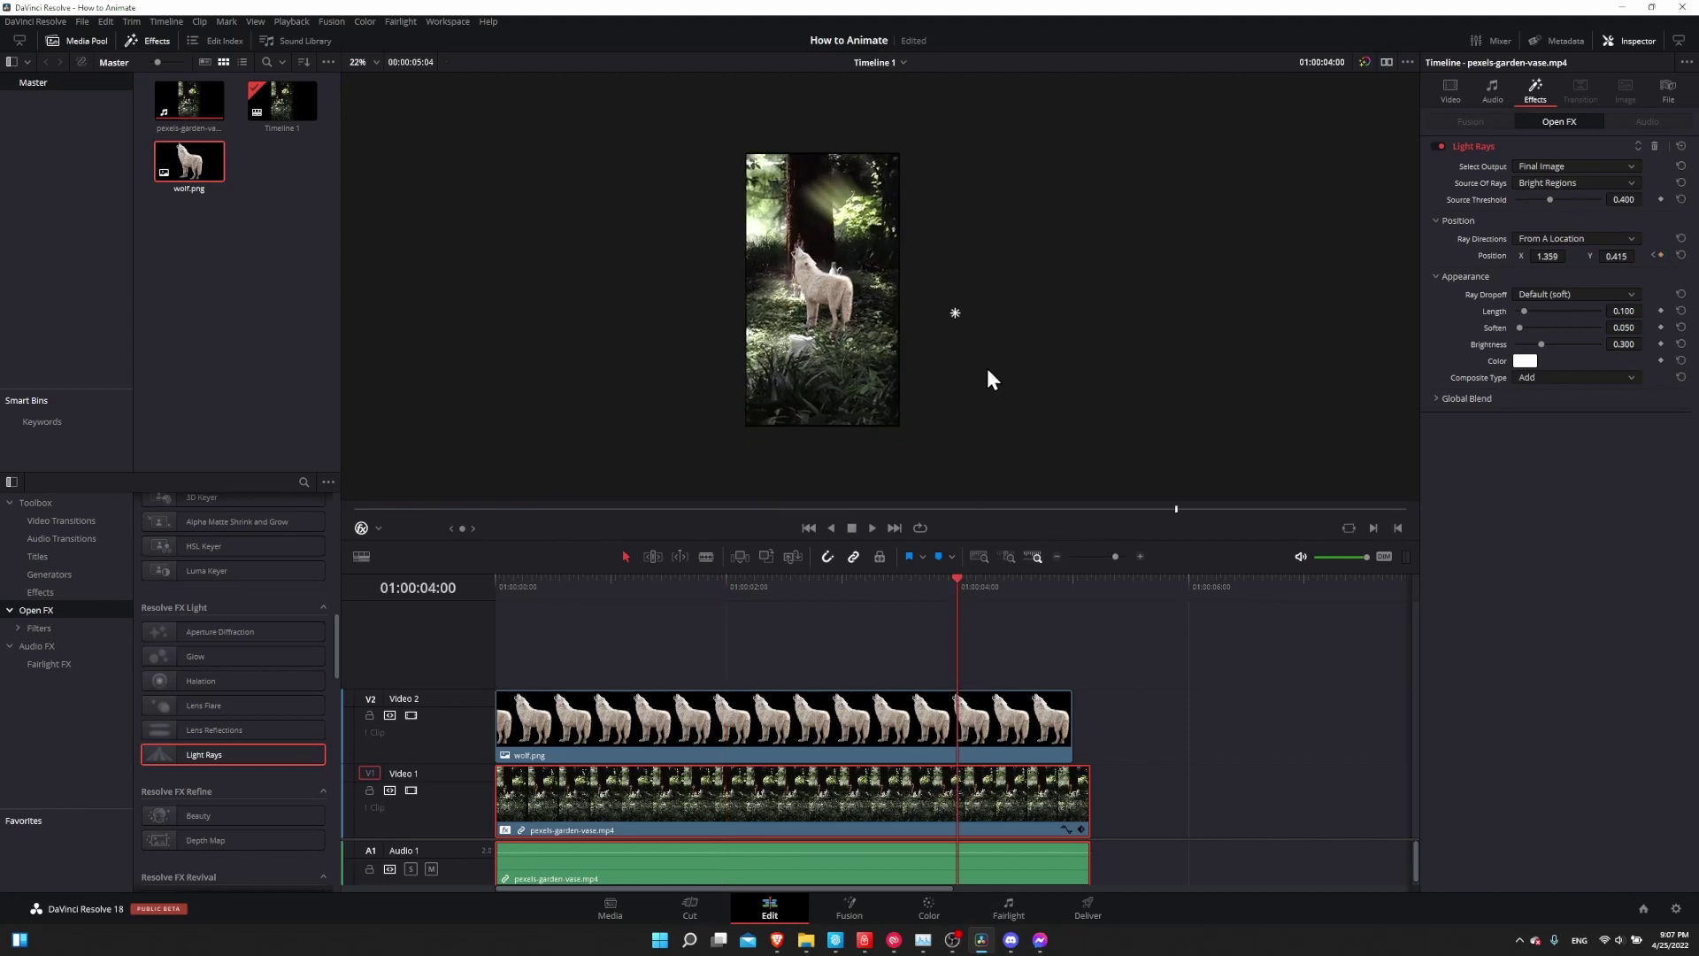
{"action": "left_click_drag", "start_coordinate": [960, 264], "coordinate": [836, 419]}
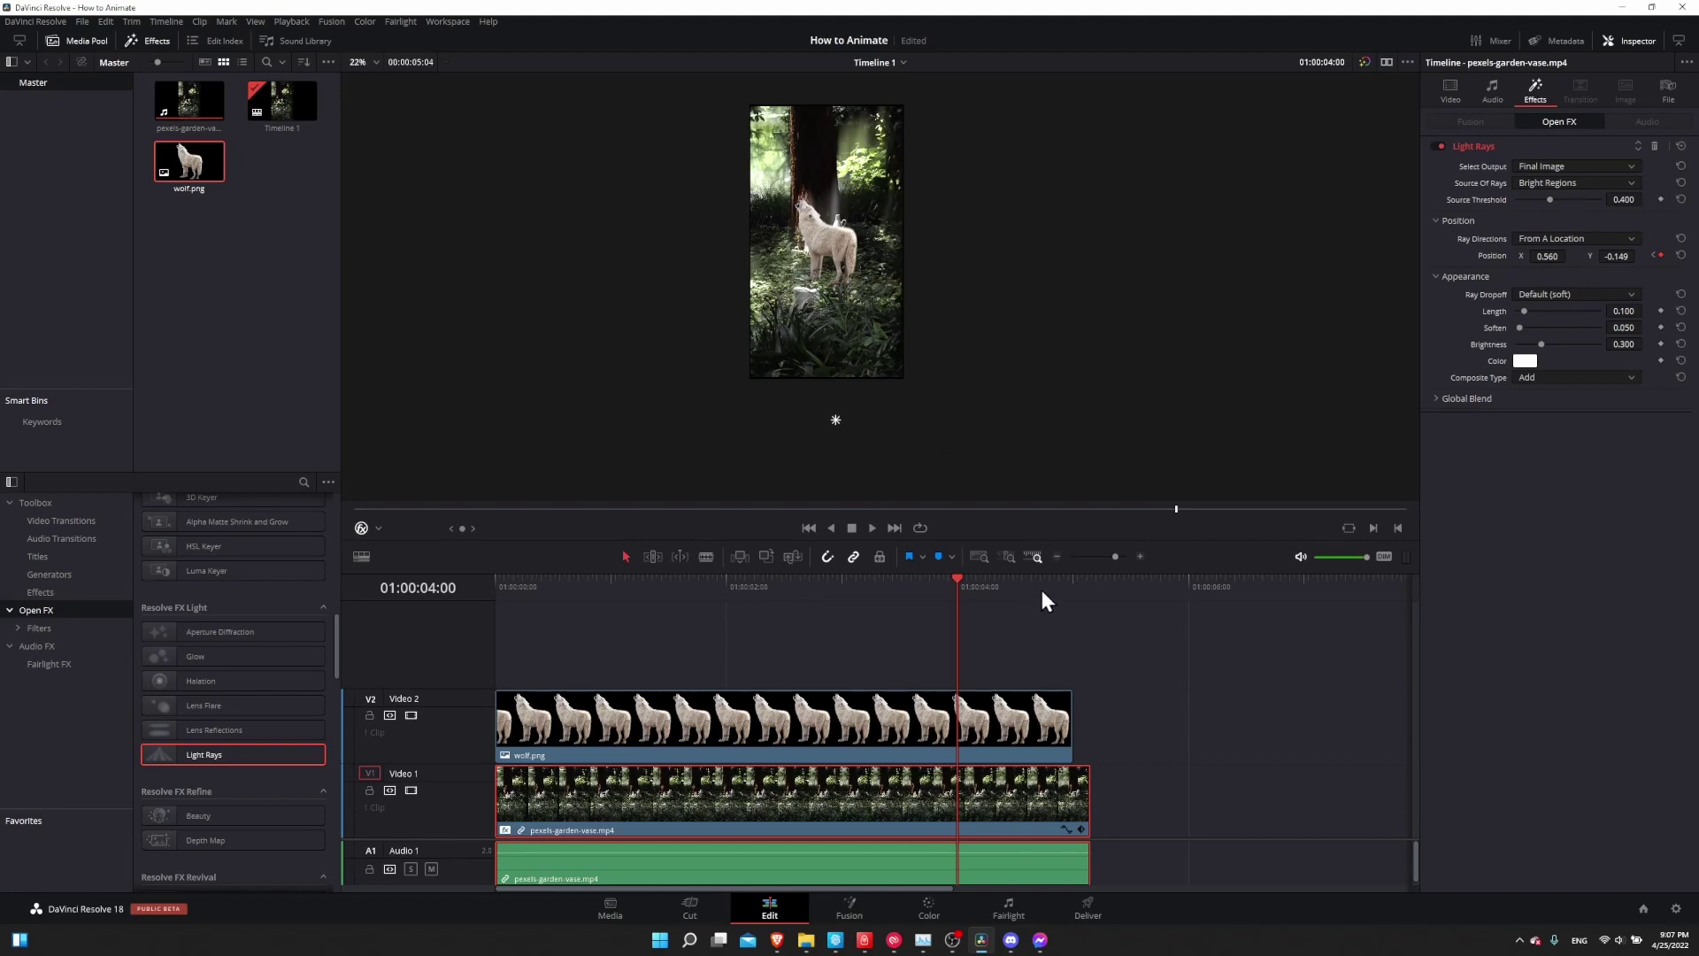
{"action": "left_click", "coordinate": [1068, 585]}
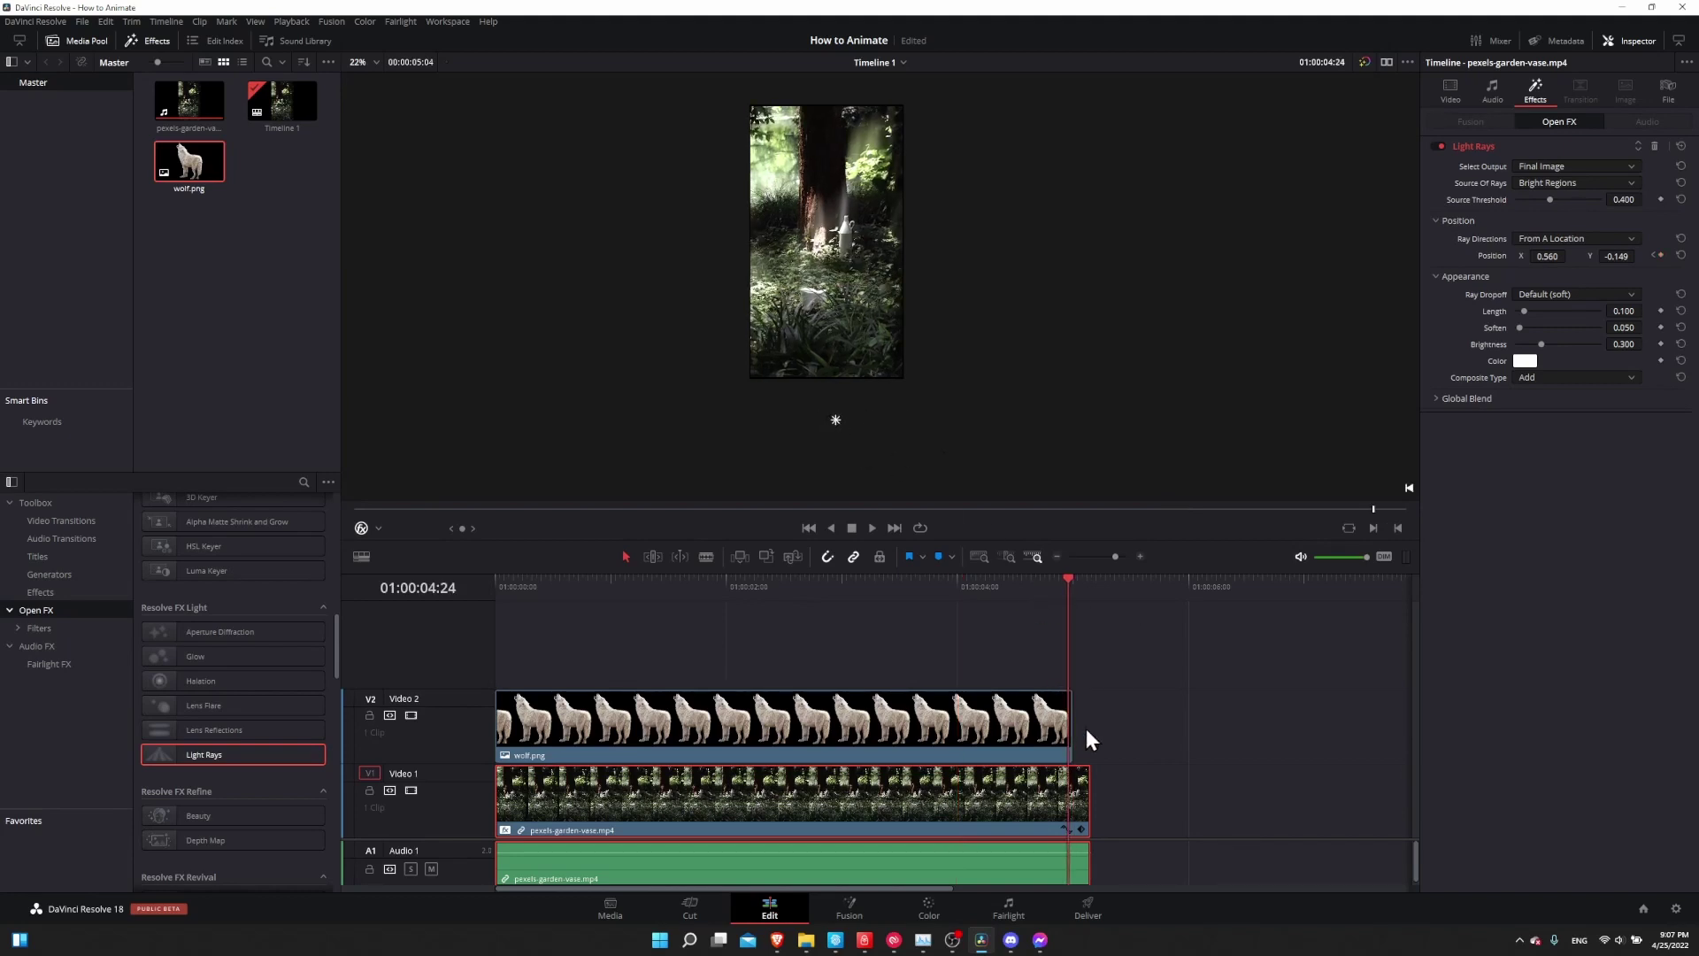
- Drag the ray source up and left to Position -0.312, 0.569 near the clip's end
{"action": "left_click_drag", "start_coordinate": [822, 410], "coordinate": [702, 226]}
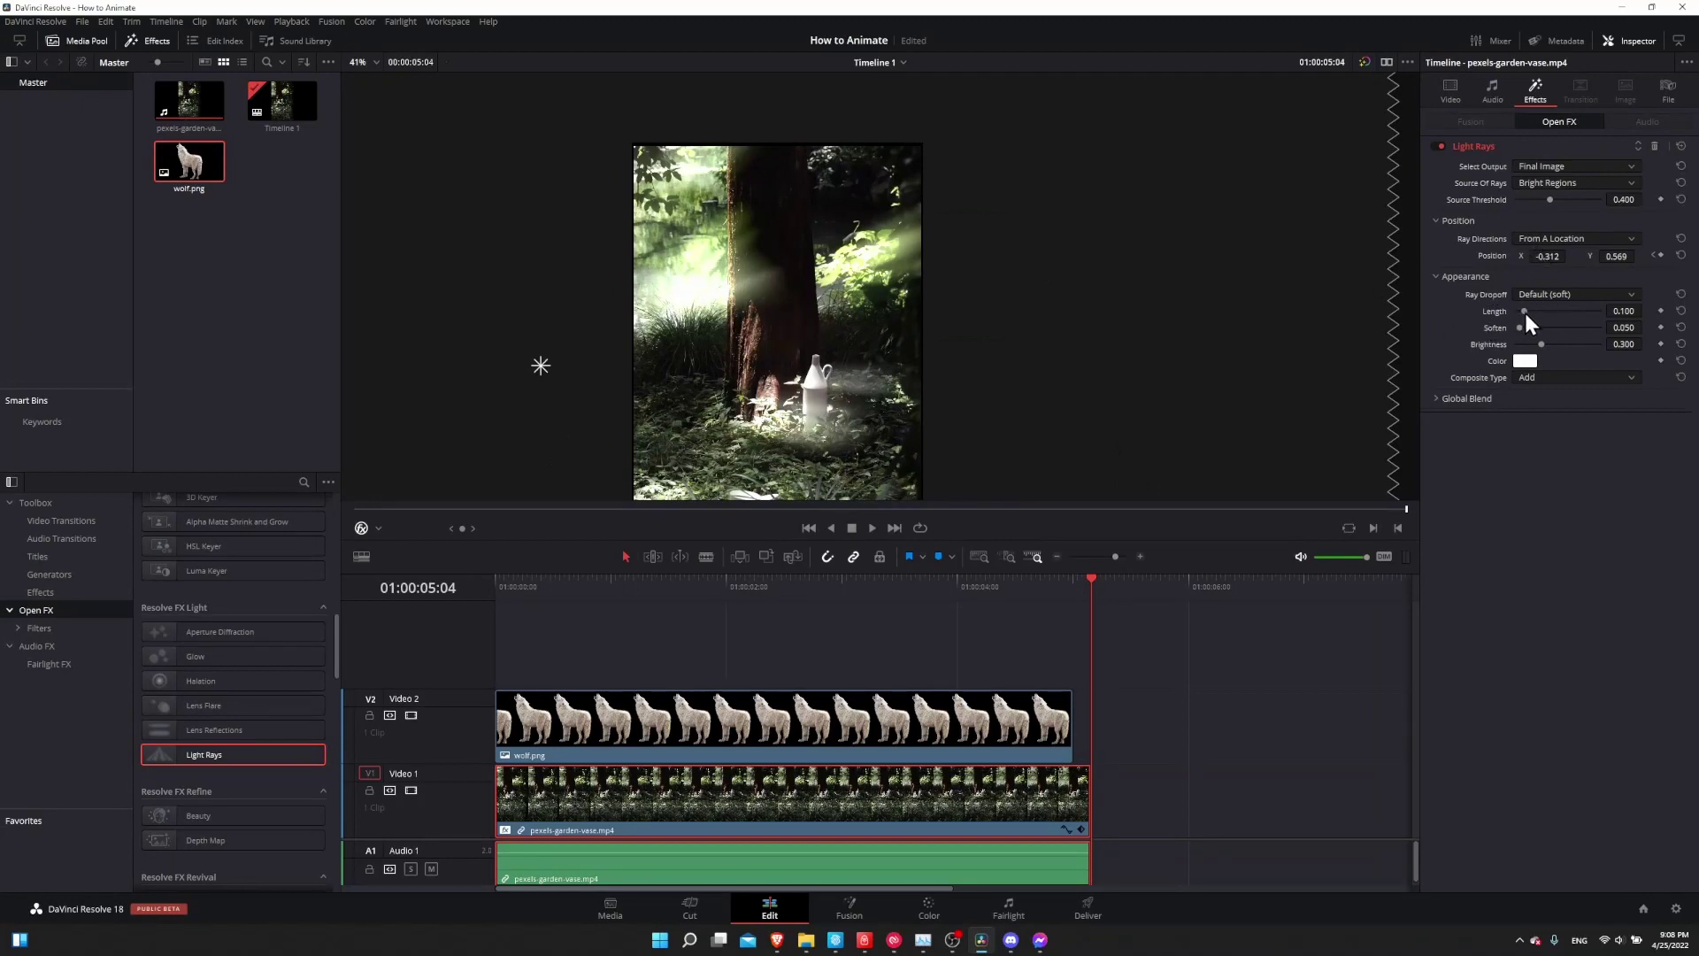
- Lengthen the rays, set brightness to 0.186 with no softening, and switch to the Fusion page
{"action": "mouse_move", "coordinate": [1525, 312]}
{"action": "left_mouse_down"}
{"action": "mouse_move", "coordinate": [1515, 328]}
{"action": "mouse_move", "coordinate": [1533, 345]}
{"action": "mouse_move", "coordinate": [1584, 336]}
{"action": "mouse_move", "coordinate": [1527, 342]}
{"action": "left_mouse_up"}
{"action": "scroll", "coordinate": [1239, 352], "scroll_direction": "down", "scroll_amount": 2}
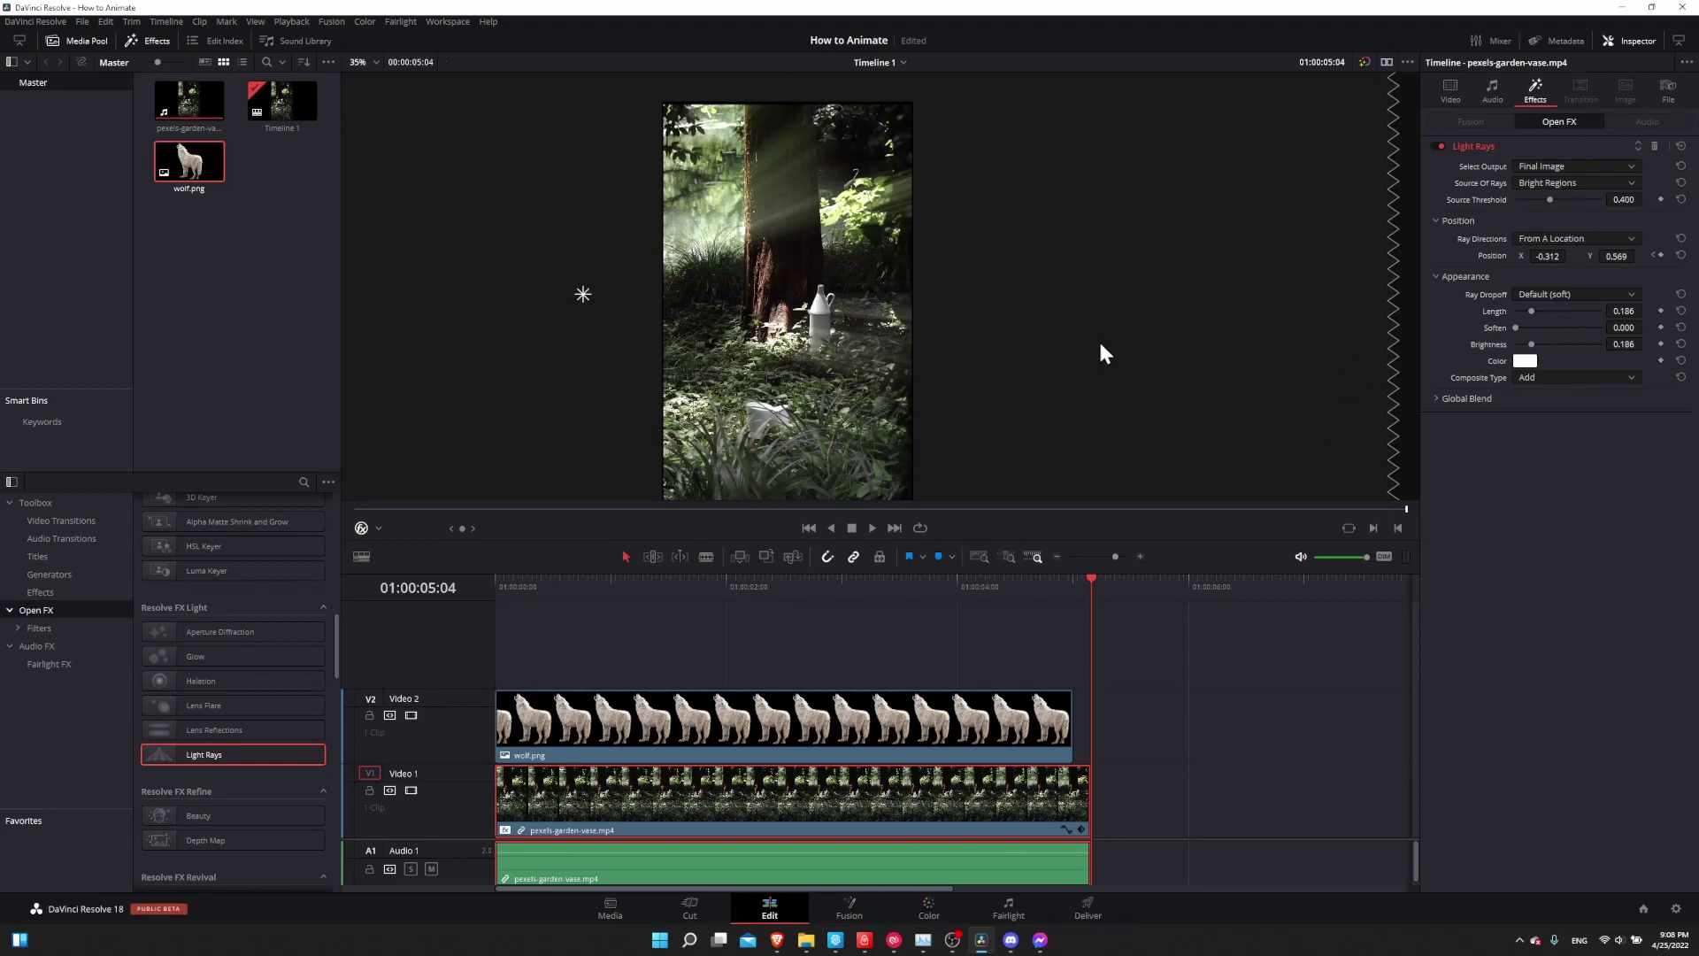
{"action": "left_click", "coordinate": [845, 906]}
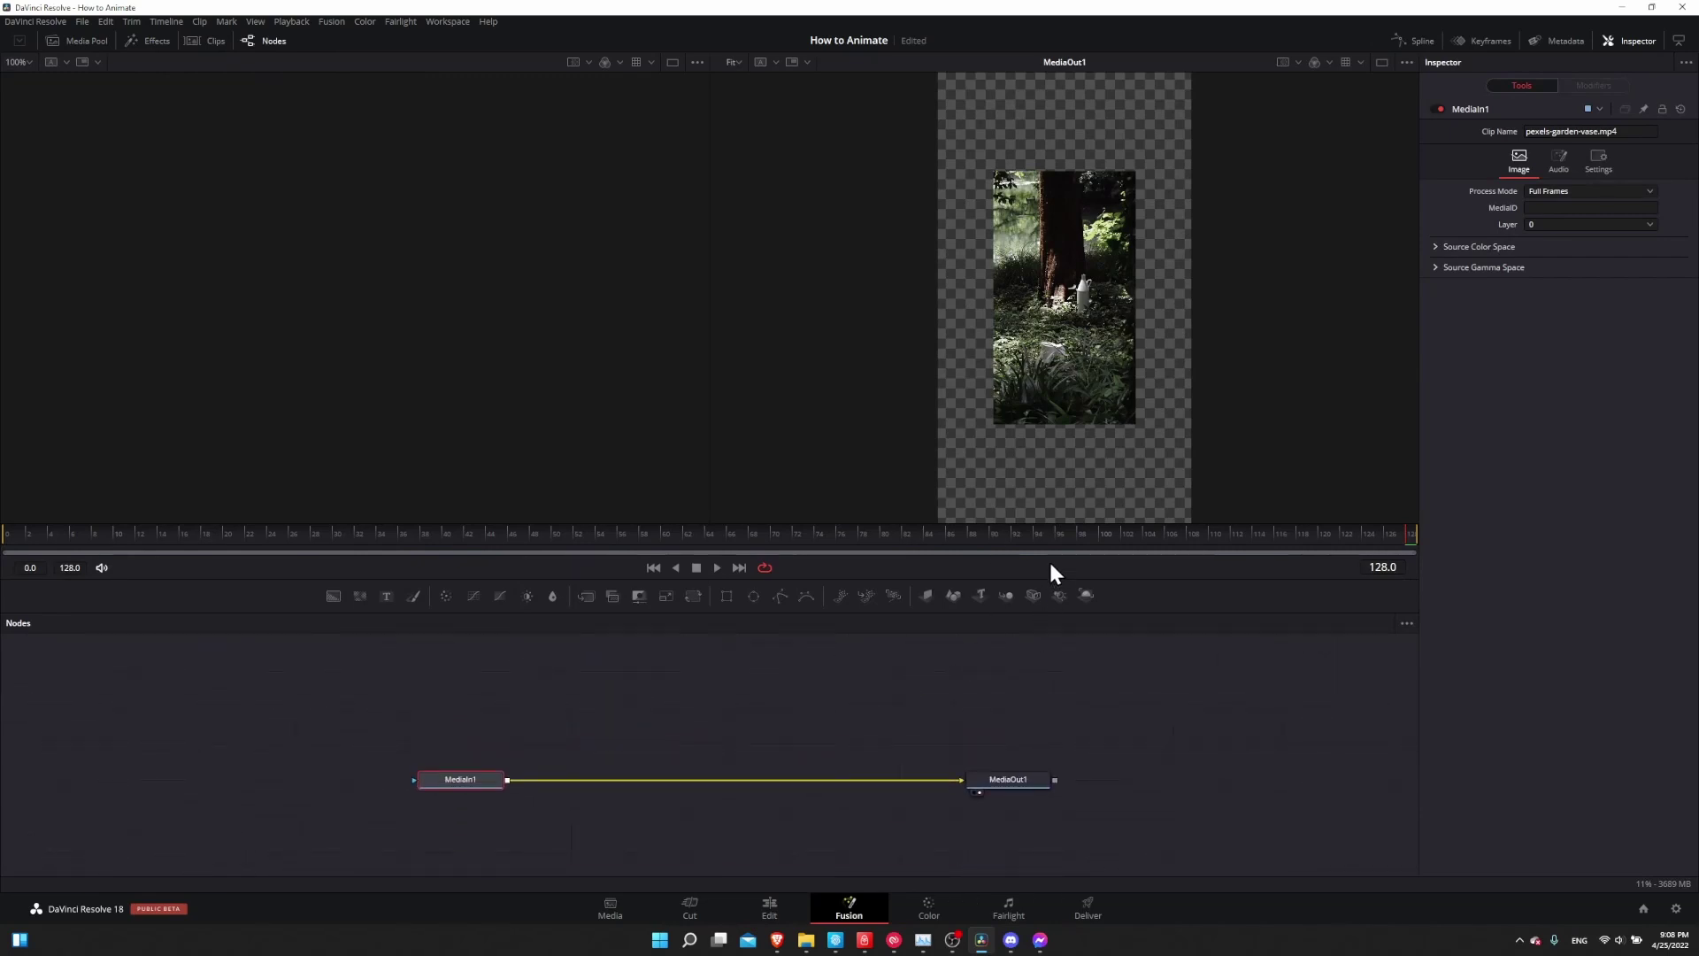
- Enlarge the Nodes panel and select the MediaIn1 node in the Fusion graph
{"action": "left_click_drag", "start_coordinate": [1052, 575], "coordinate": [1053, 546]}
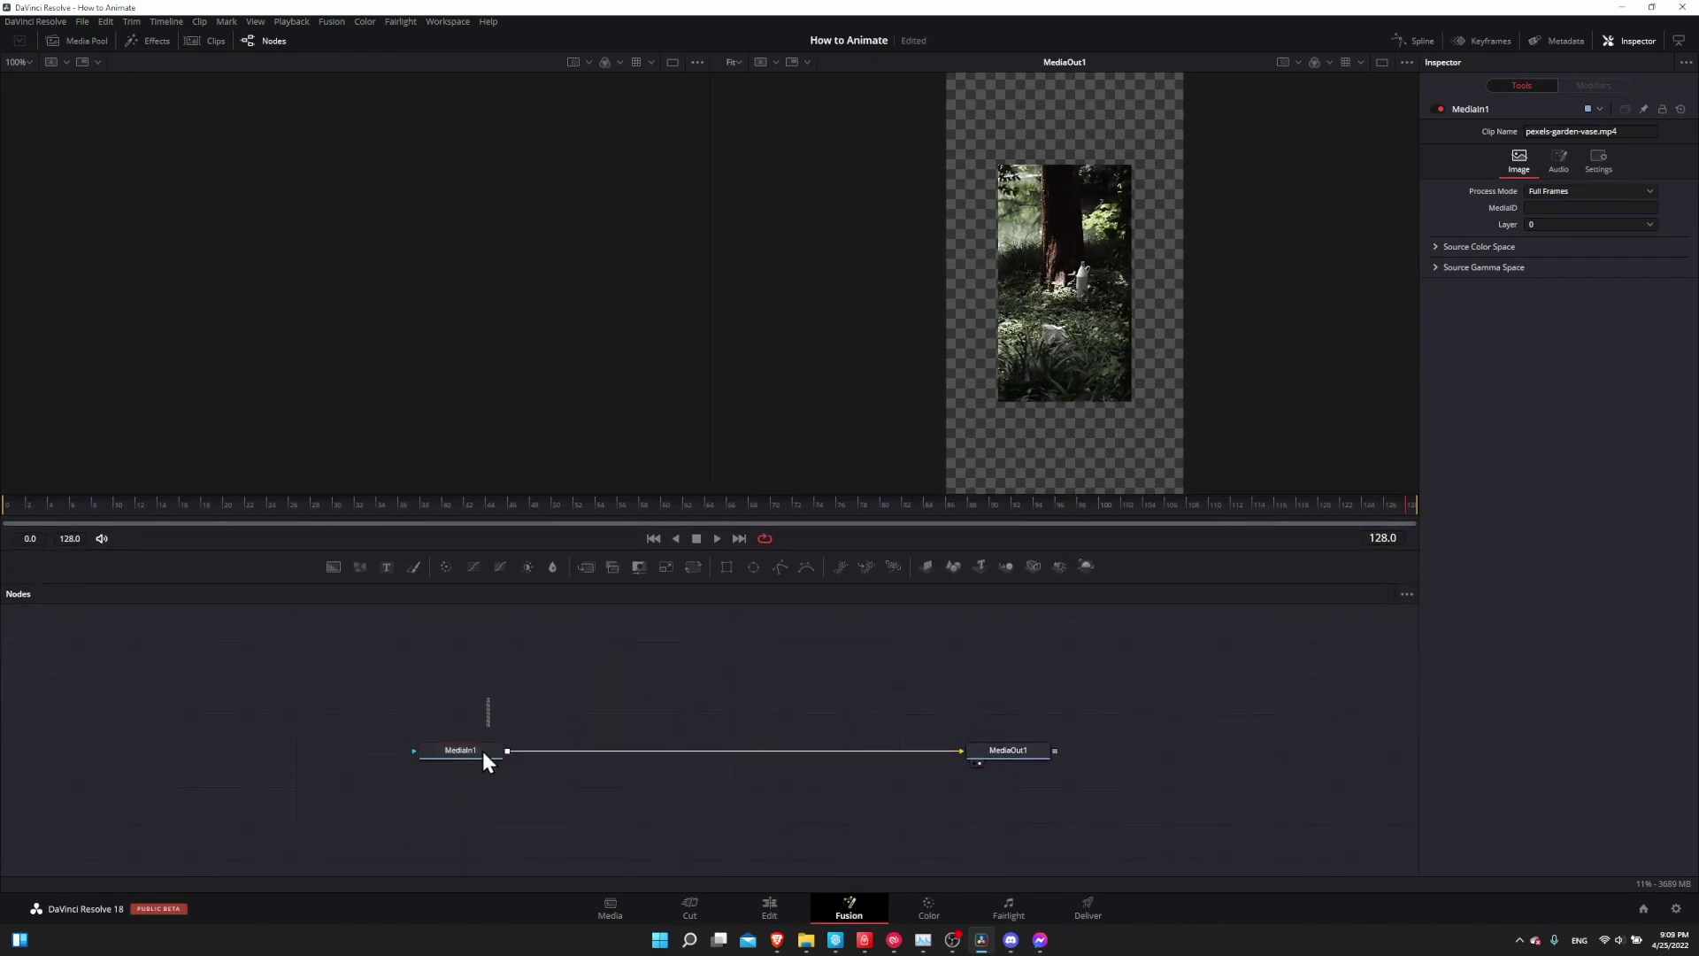
{"action": "left_click", "coordinate": [483, 754]}
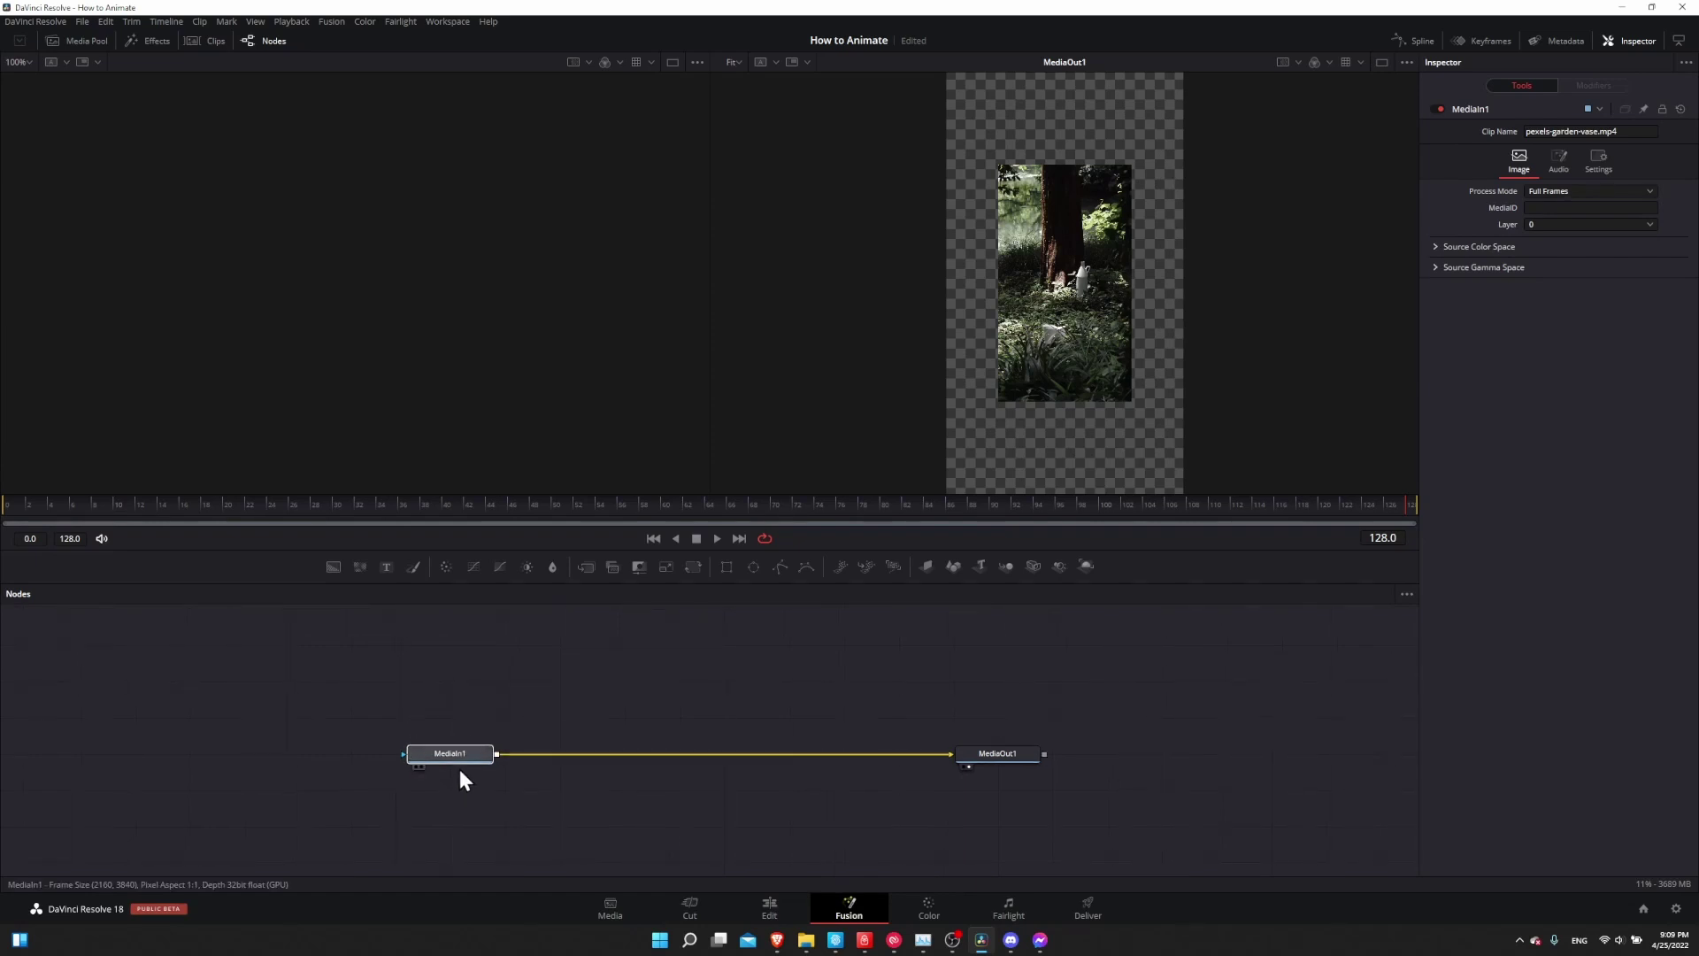
{"action": "left_click", "coordinate": [998, 754]}
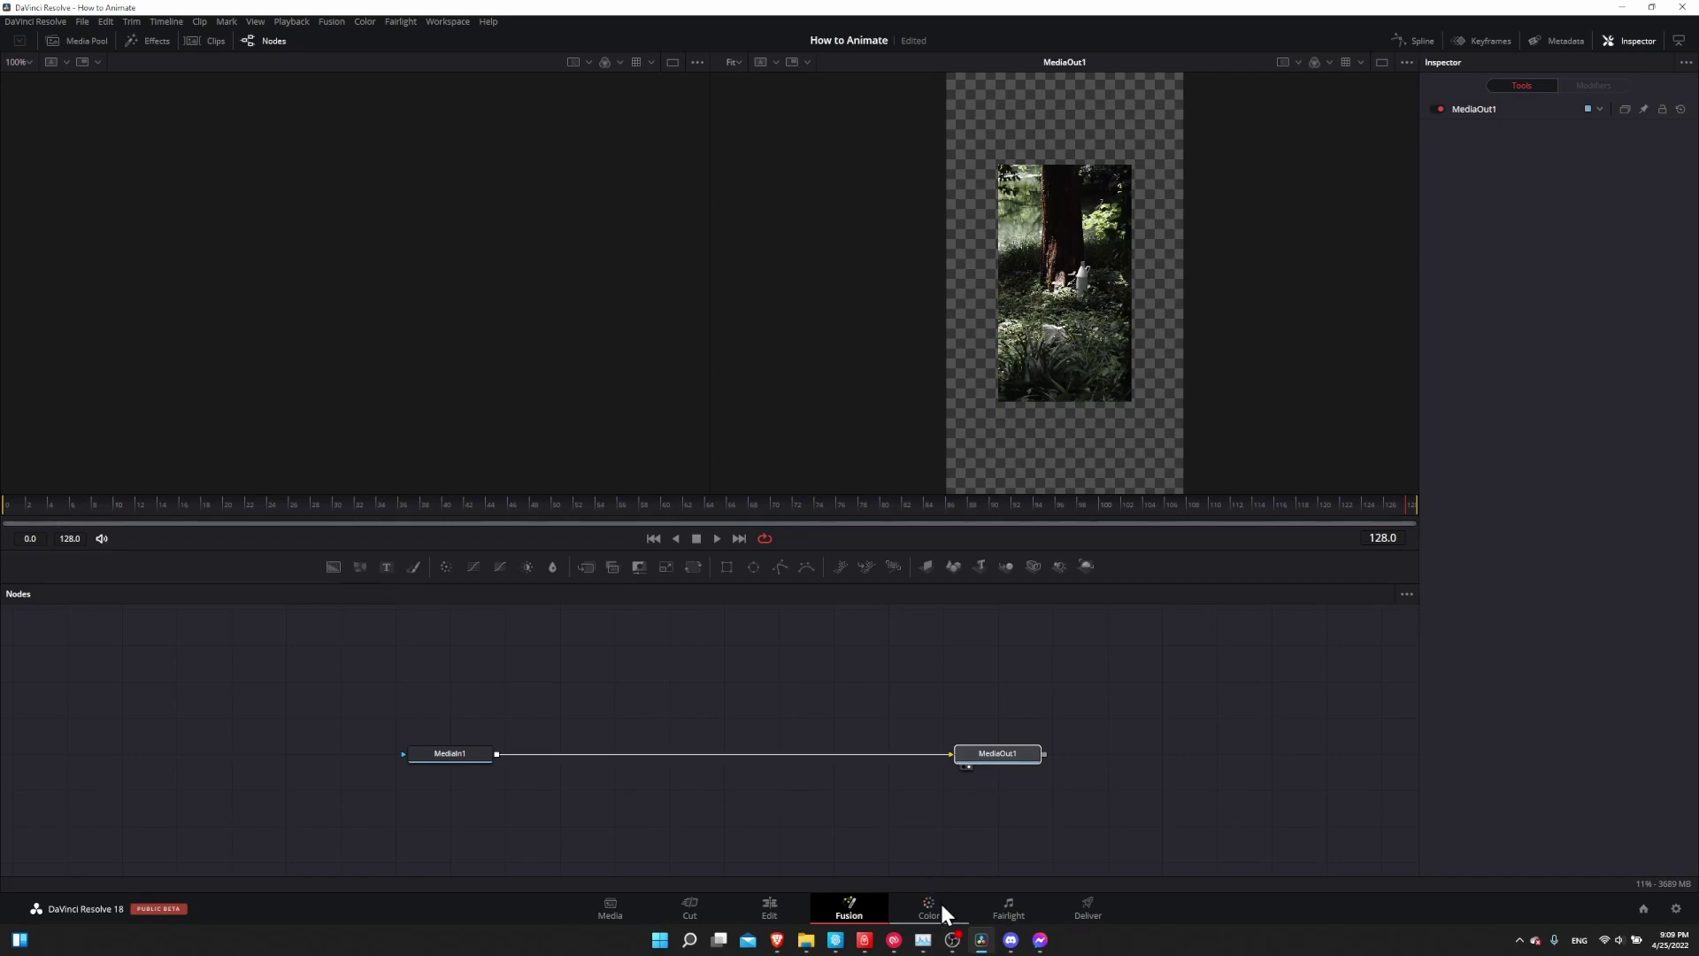
{"action": "left_click_drag", "start_coordinate": [512, 645], "coordinate": [403, 765]}
{"action": "left_click_drag", "start_coordinate": [536, 632], "coordinate": [436, 788]}
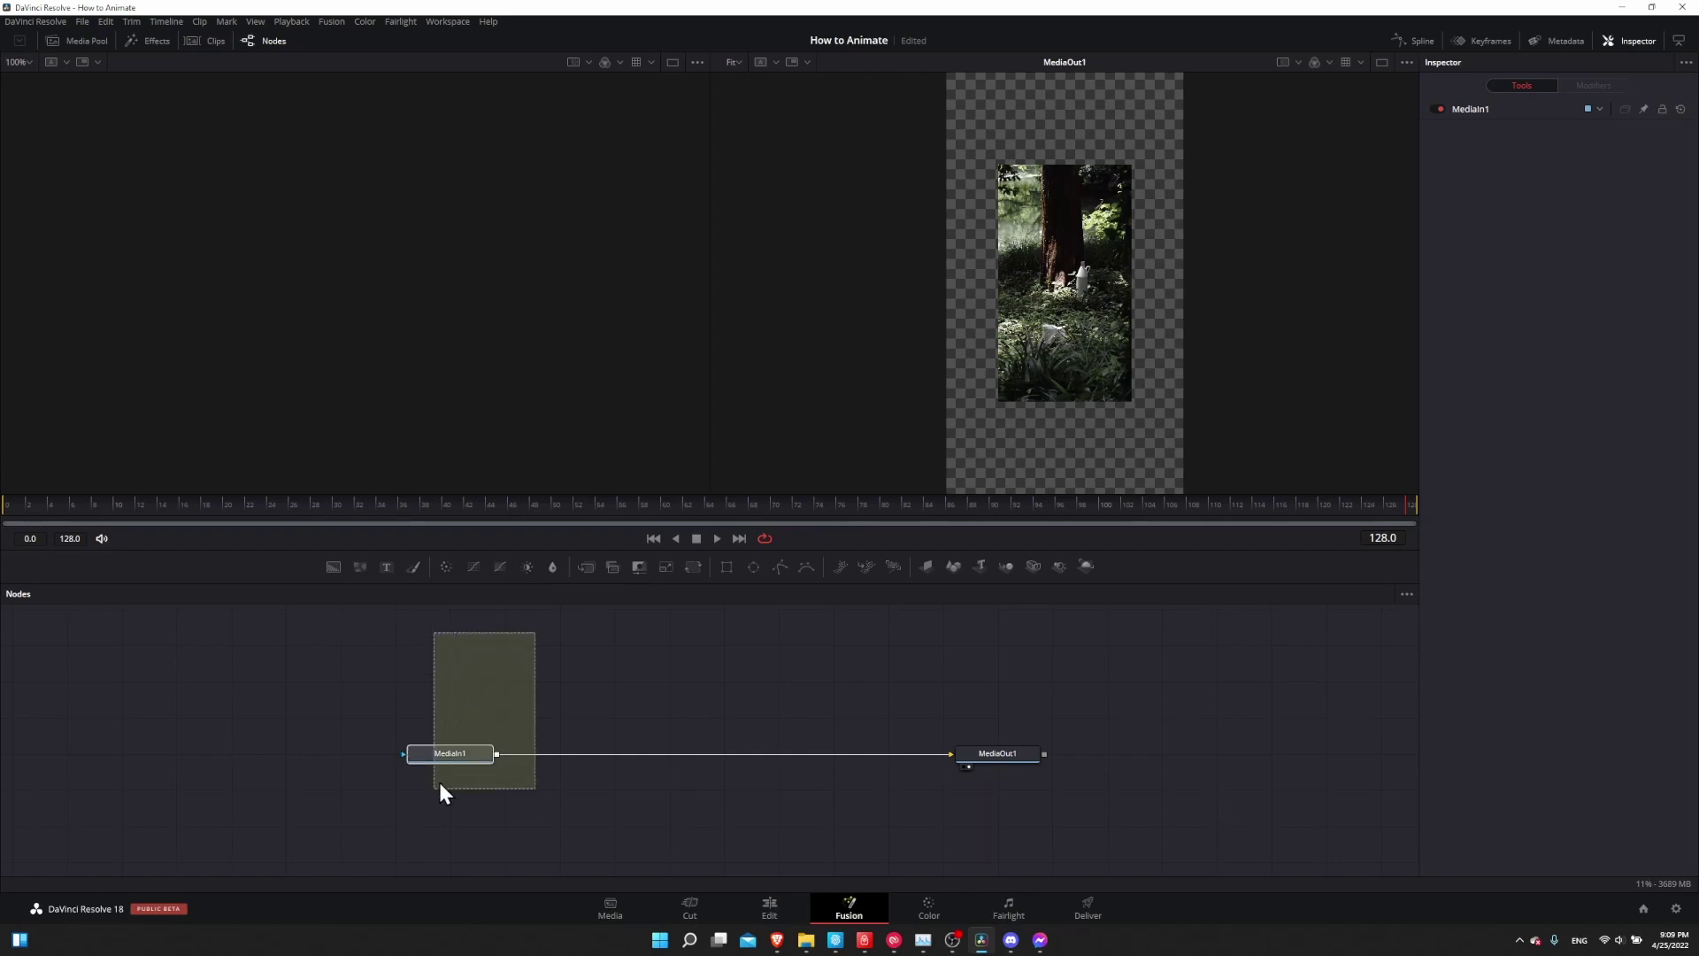
- Add a Blur1 node and wire it between MediaIn1 and MediaOut1, then select Blur1
{"action": "left_click", "coordinate": [554, 570]}
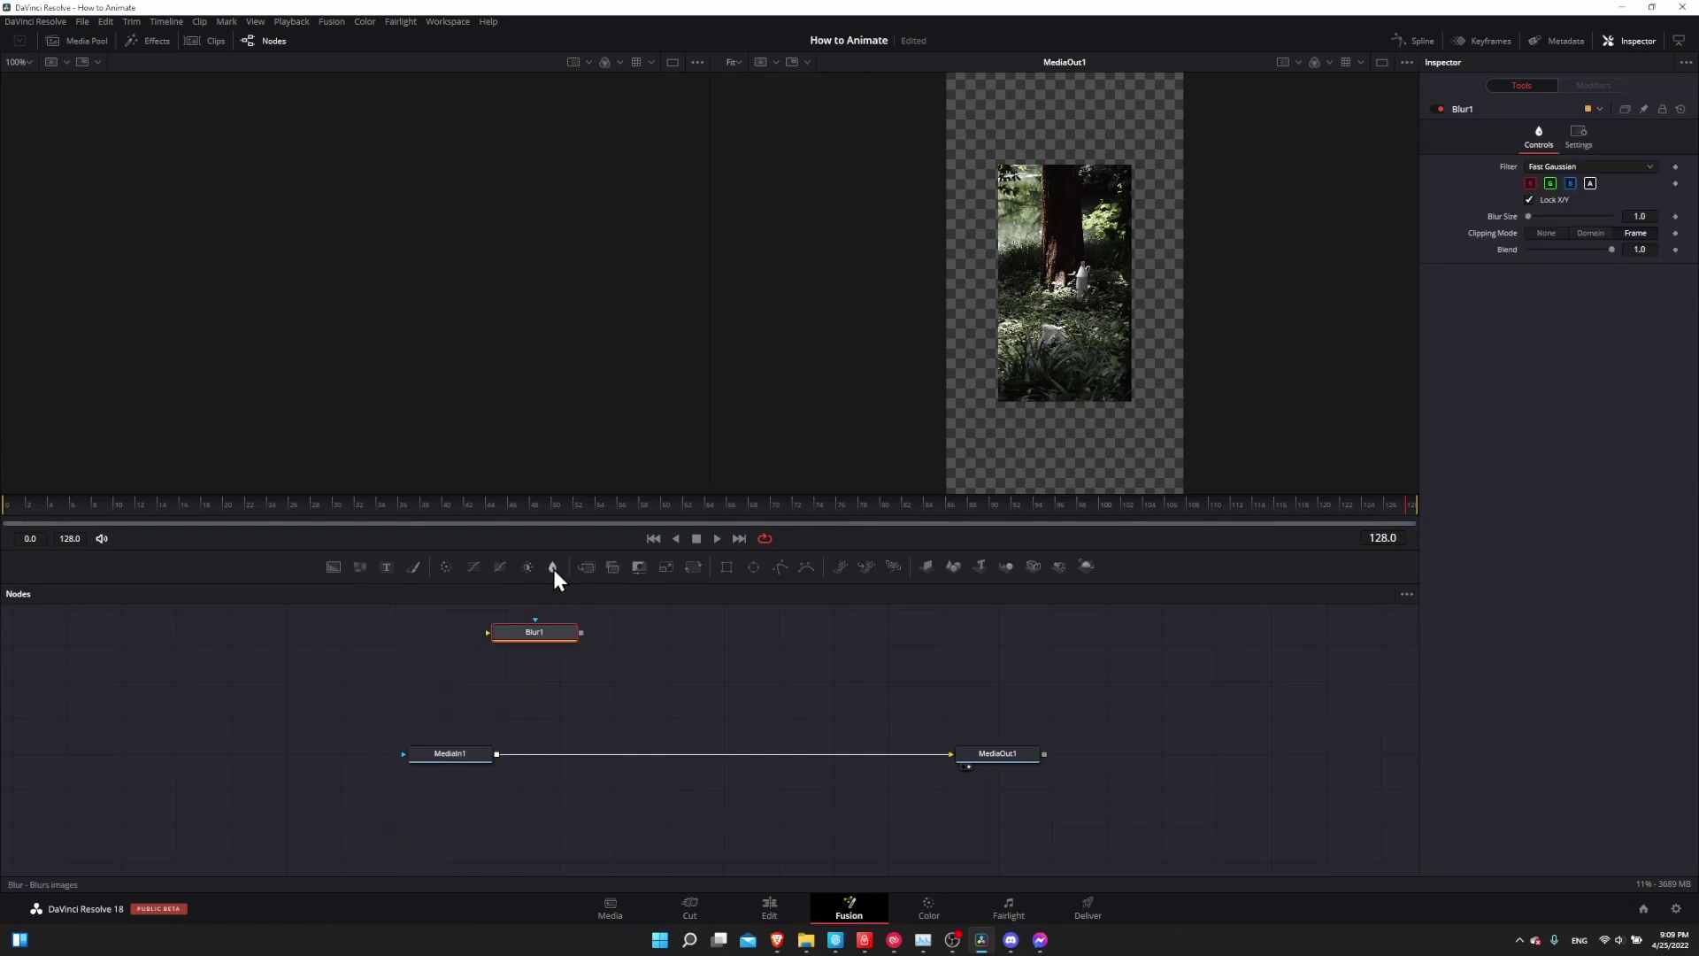
{"action": "scroll", "coordinate": [1155, 322], "scroll_direction": "up", "scroll_amount": 2}
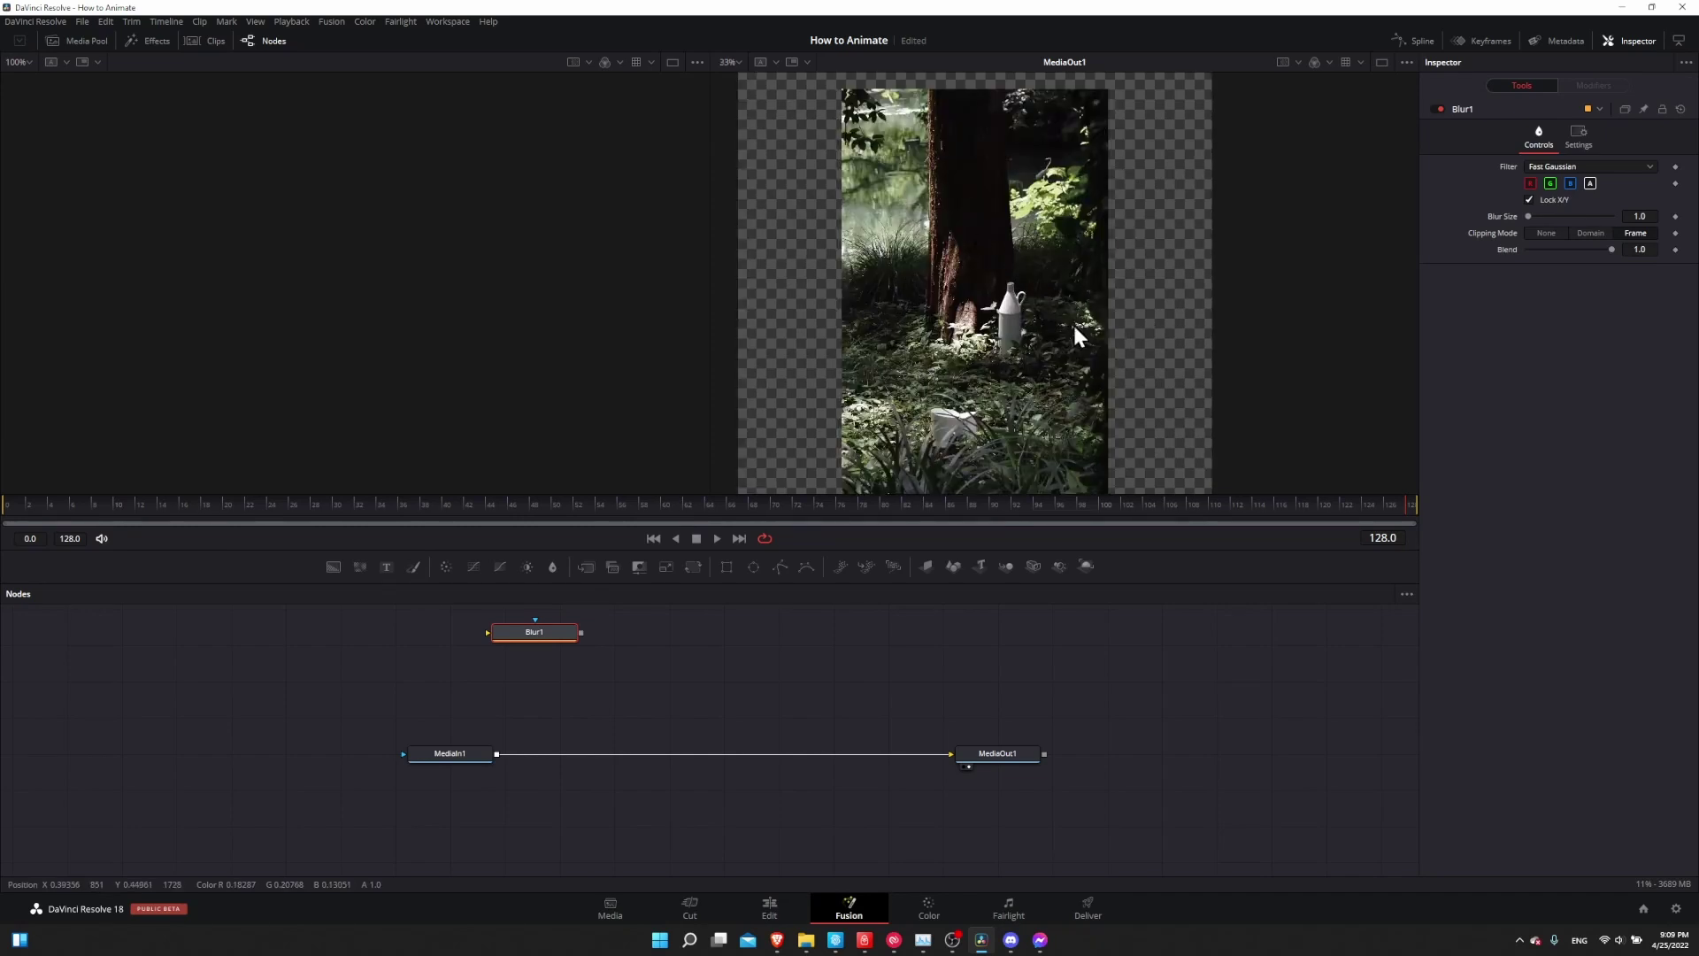
{"action": "left_click_drag", "start_coordinate": [562, 632], "coordinate": [586, 697]}
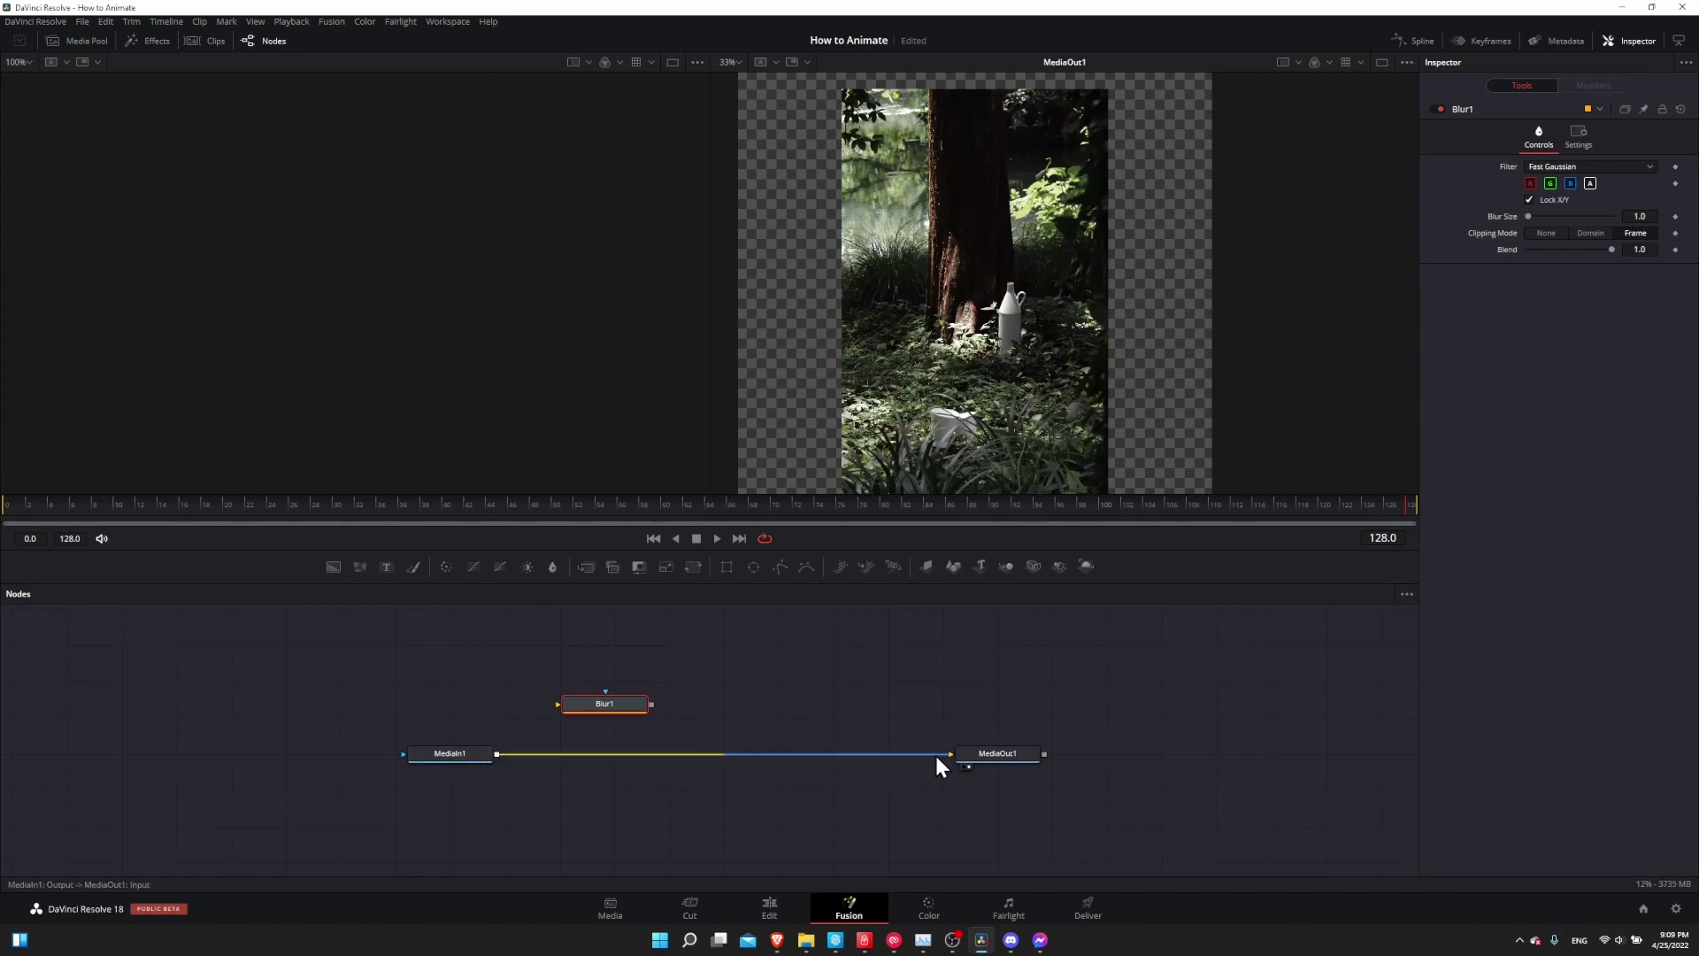
{"action": "left_click_drag", "start_coordinate": [936, 756], "coordinate": [893, 754]}
{"action": "left_click", "coordinate": [496, 733]}
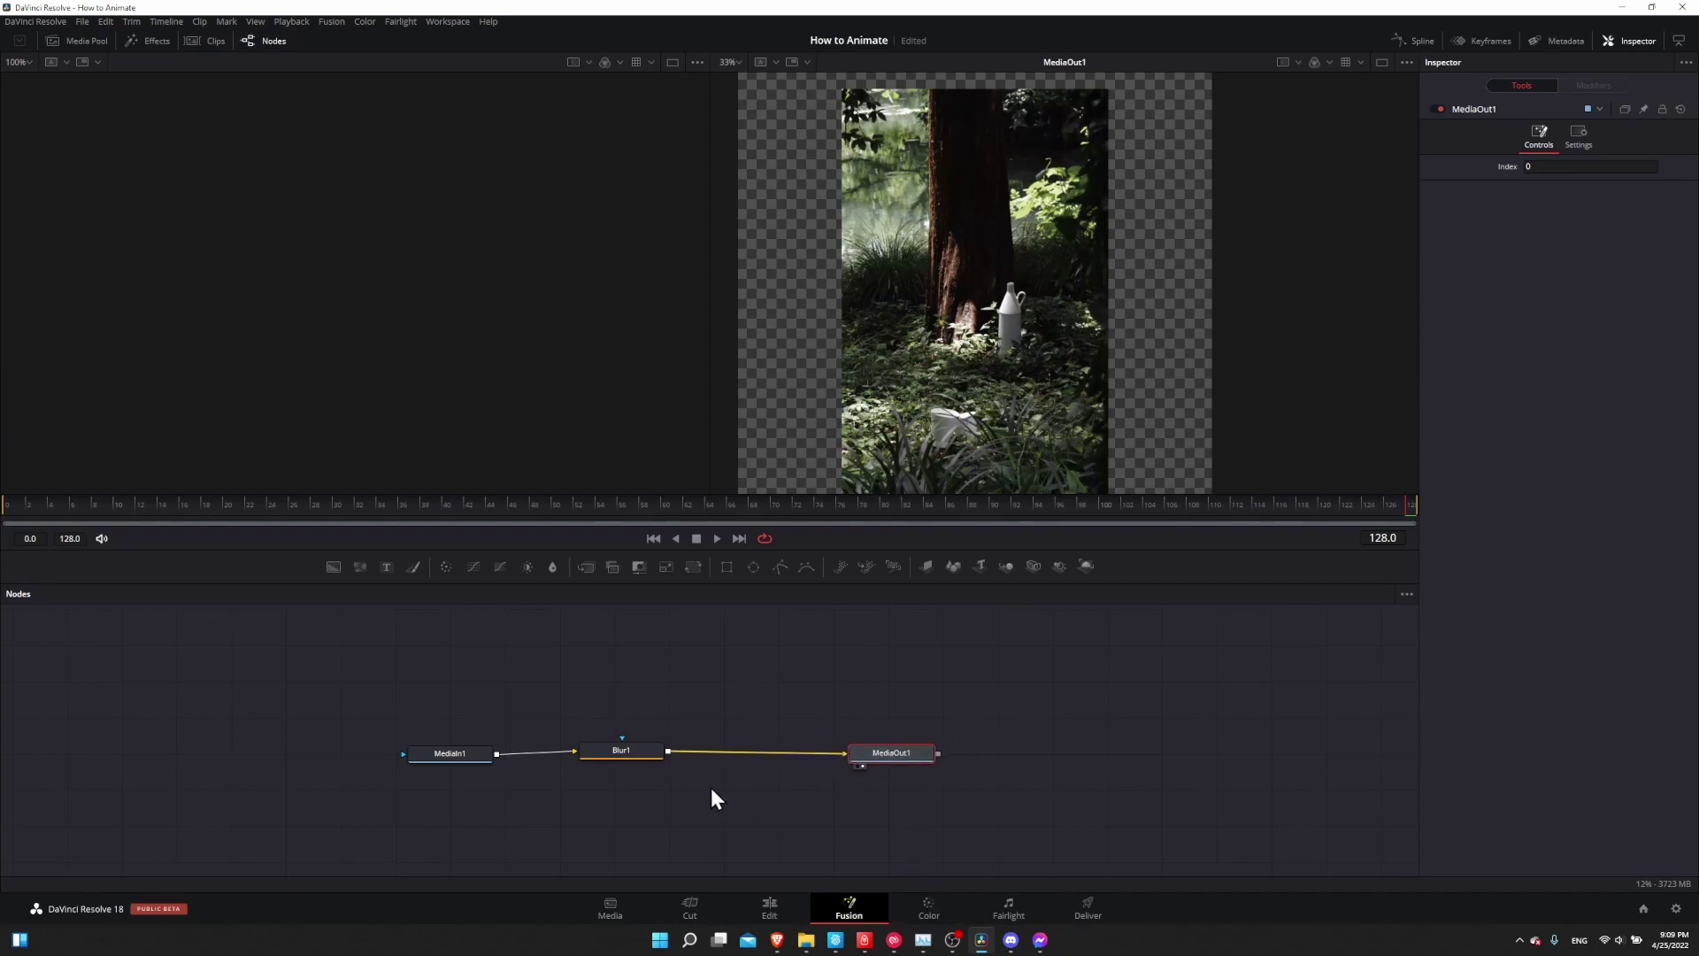
{"action": "left_click_drag", "start_coordinate": [713, 792], "coordinate": [796, 806]}
{"action": "left_click", "coordinate": [686, 752]}
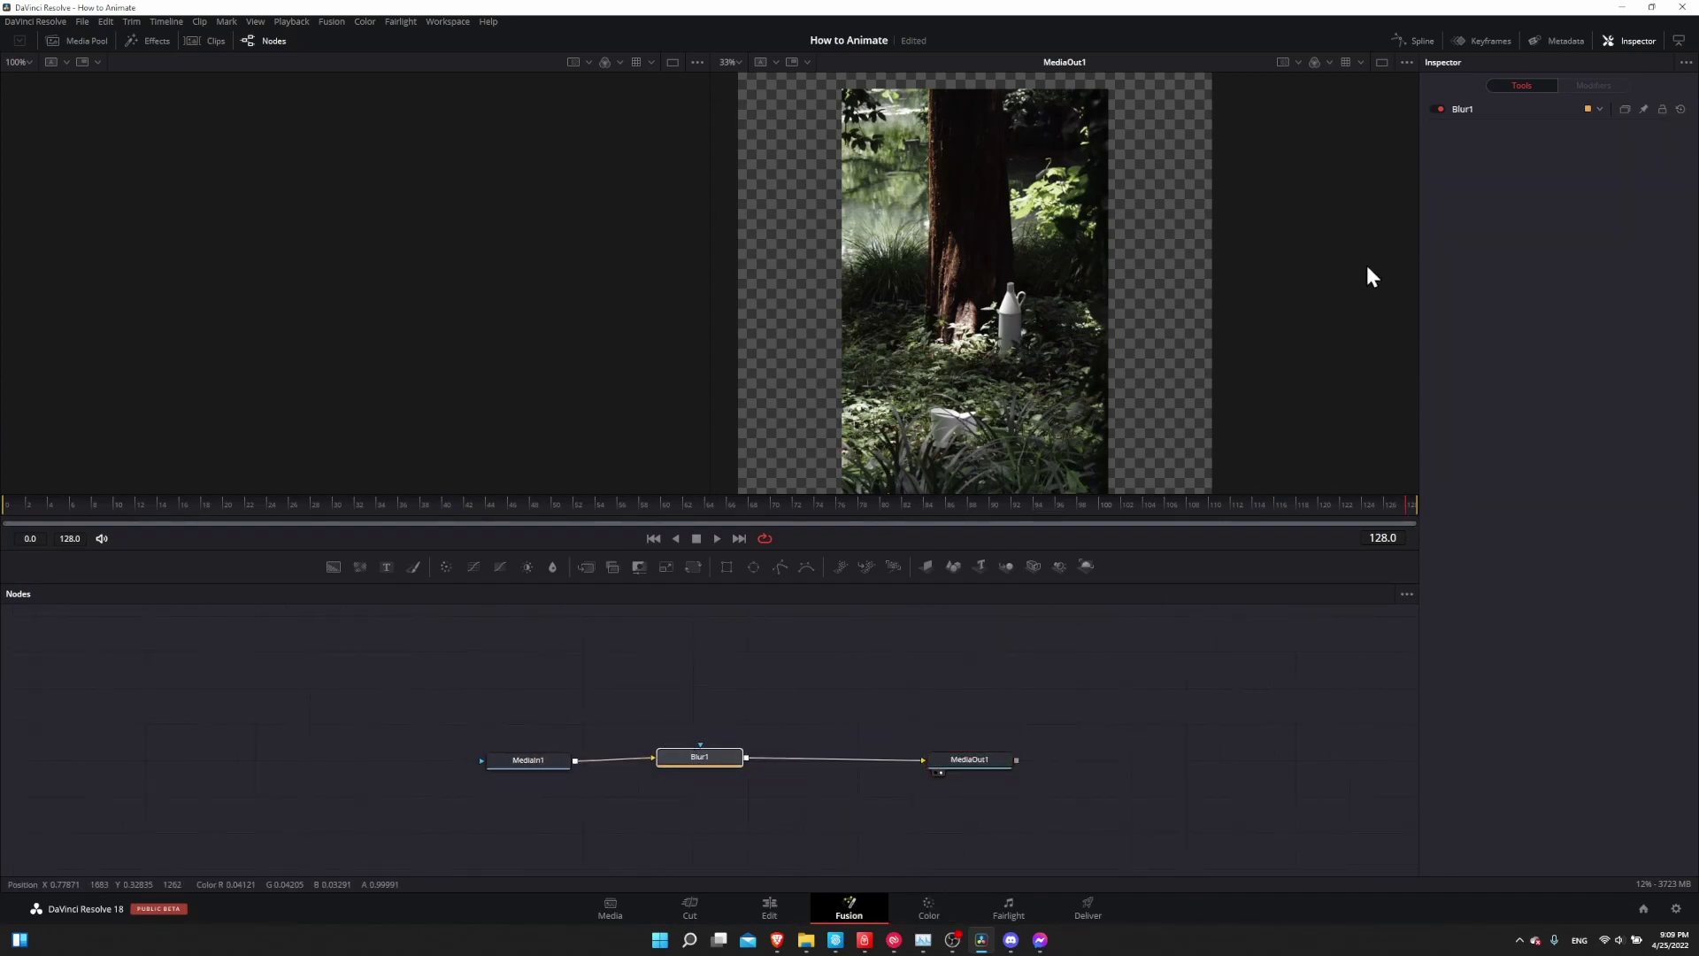
- Keyframe Blur1 size at 9.4 on frame 0, falling to 0 by frame 30
{"action": "left_click", "coordinate": [1466, 108]}
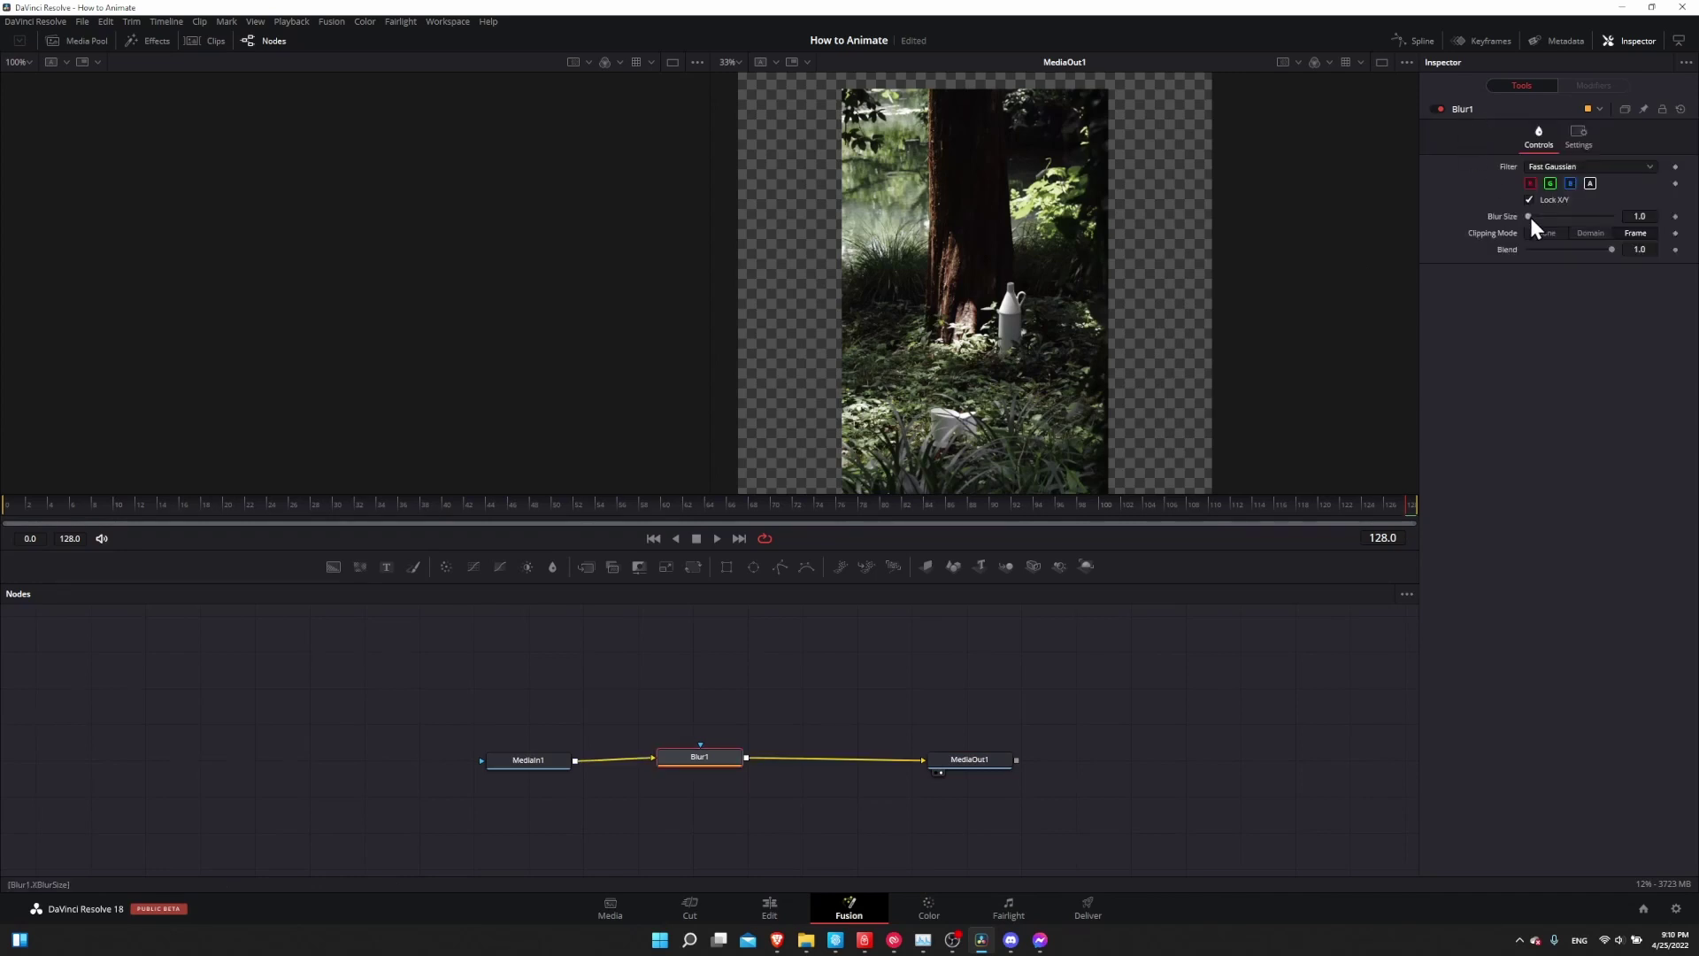
{"action": "left_click_drag", "start_coordinate": [1530, 215], "coordinate": [1537, 216]}
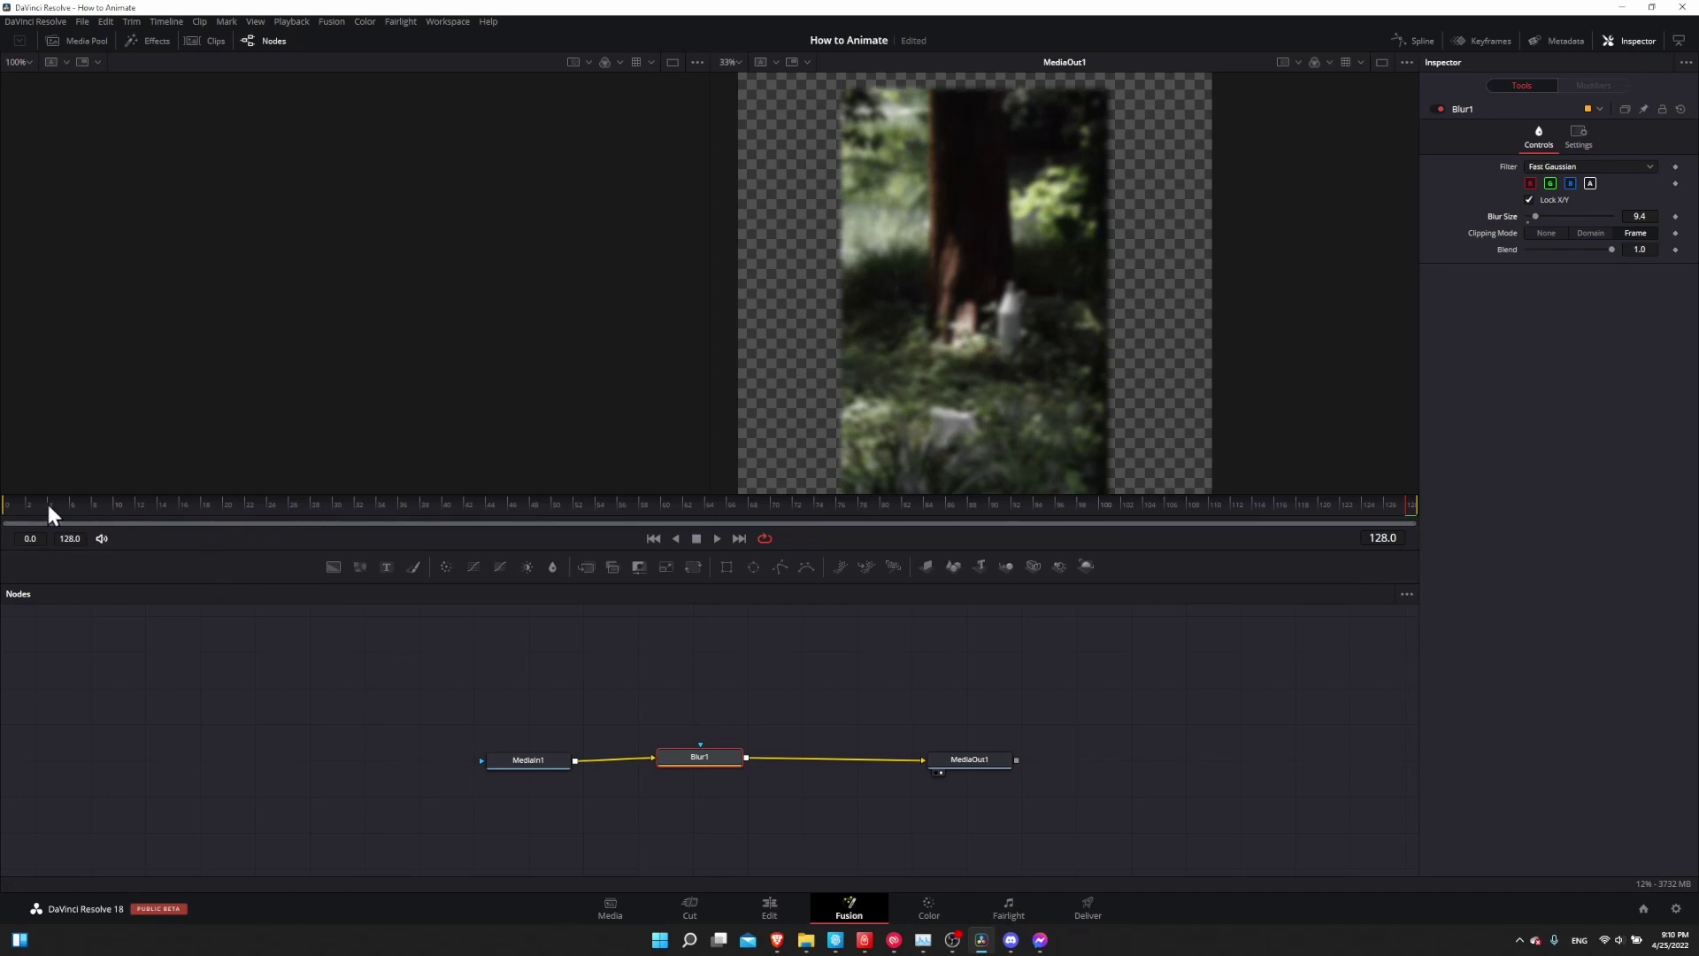
{"action": "left_click", "coordinate": [11, 506]}
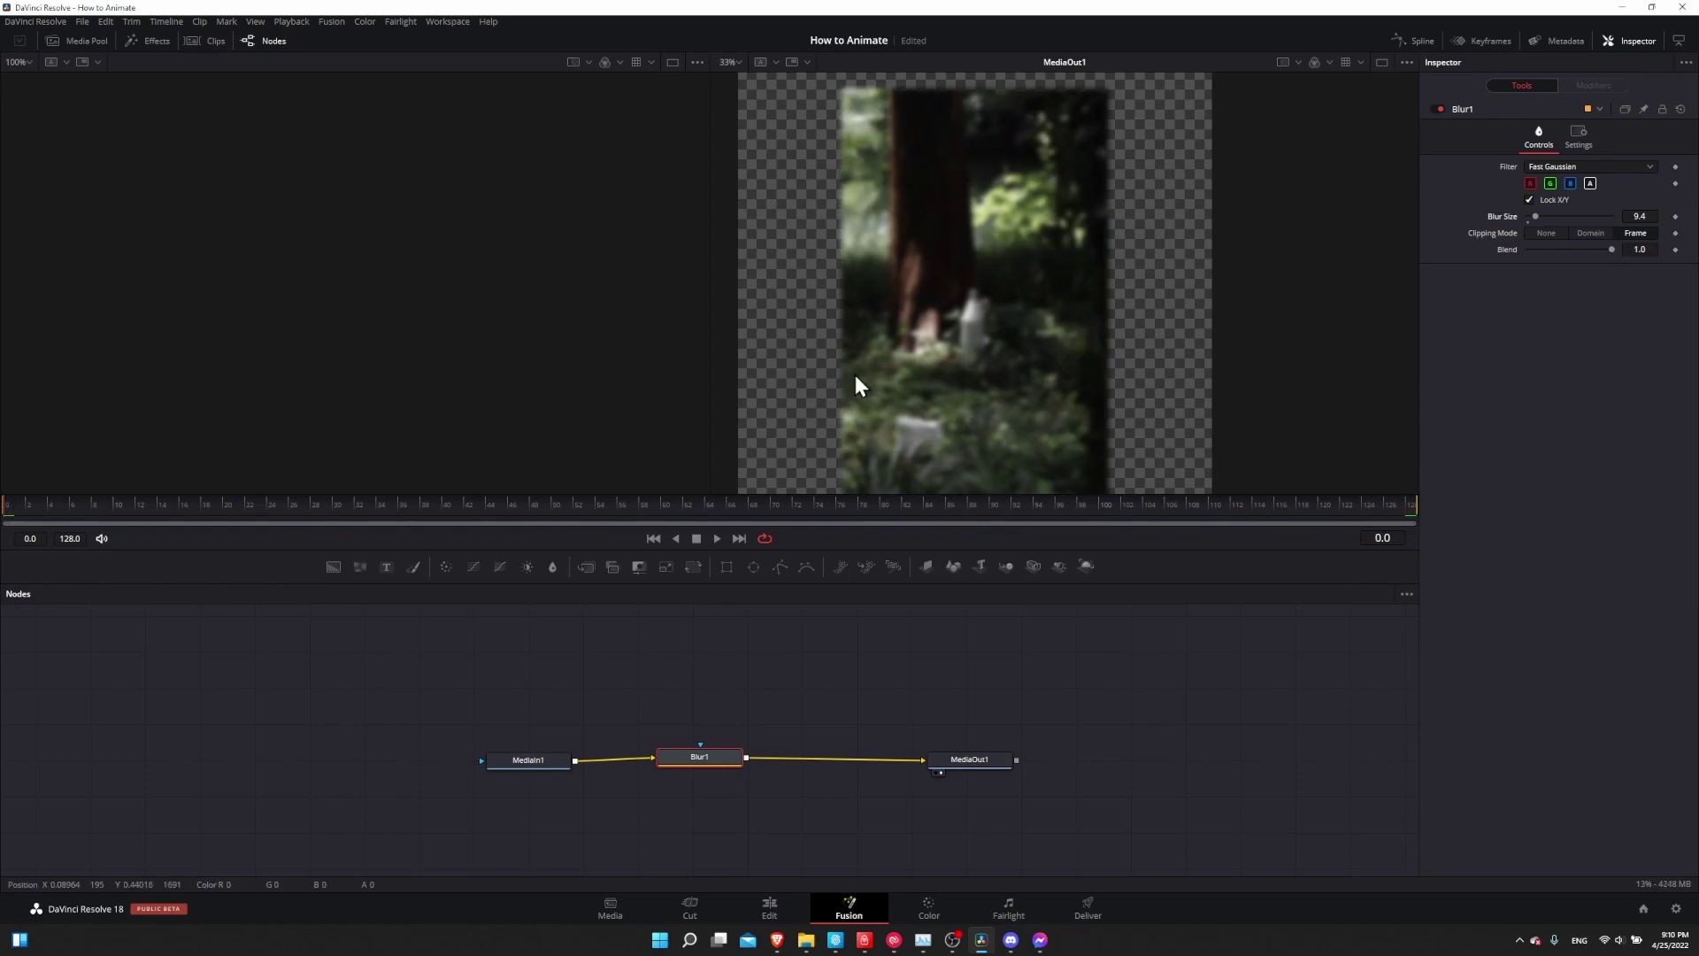
{"action": "left_click", "coordinate": [1675, 216]}
{"action": "left_click", "coordinate": [333, 506]}
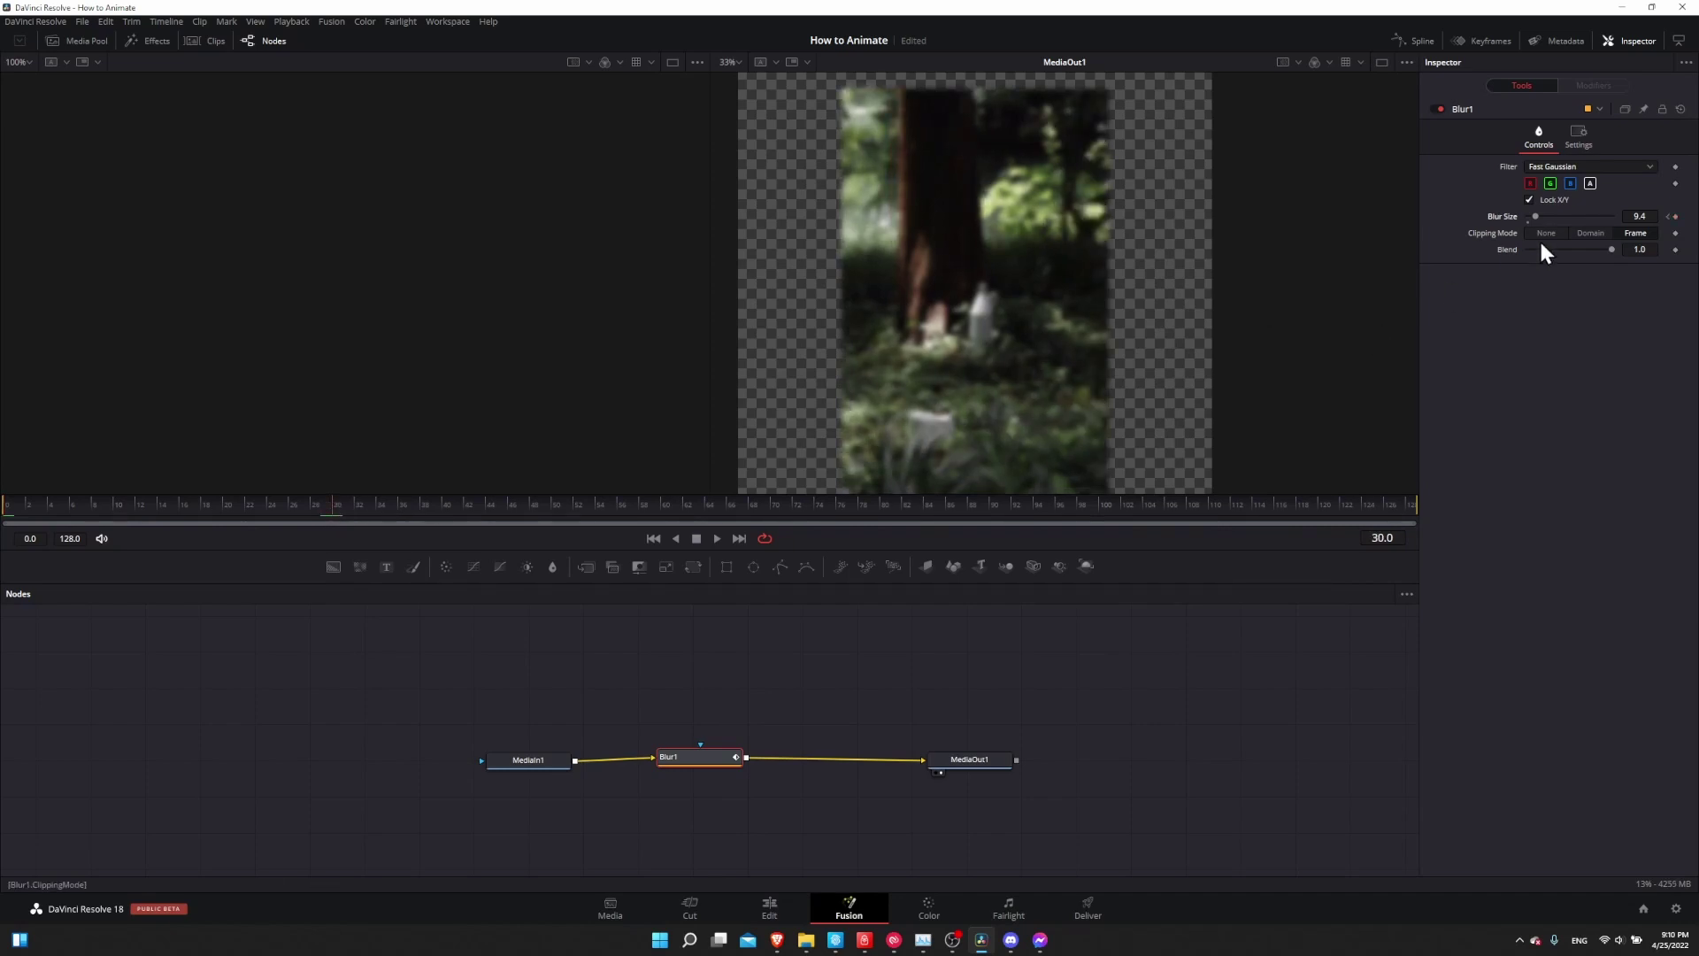
{"action": "left_click_drag", "start_coordinate": [1537, 216], "coordinate": [1460, 216]}
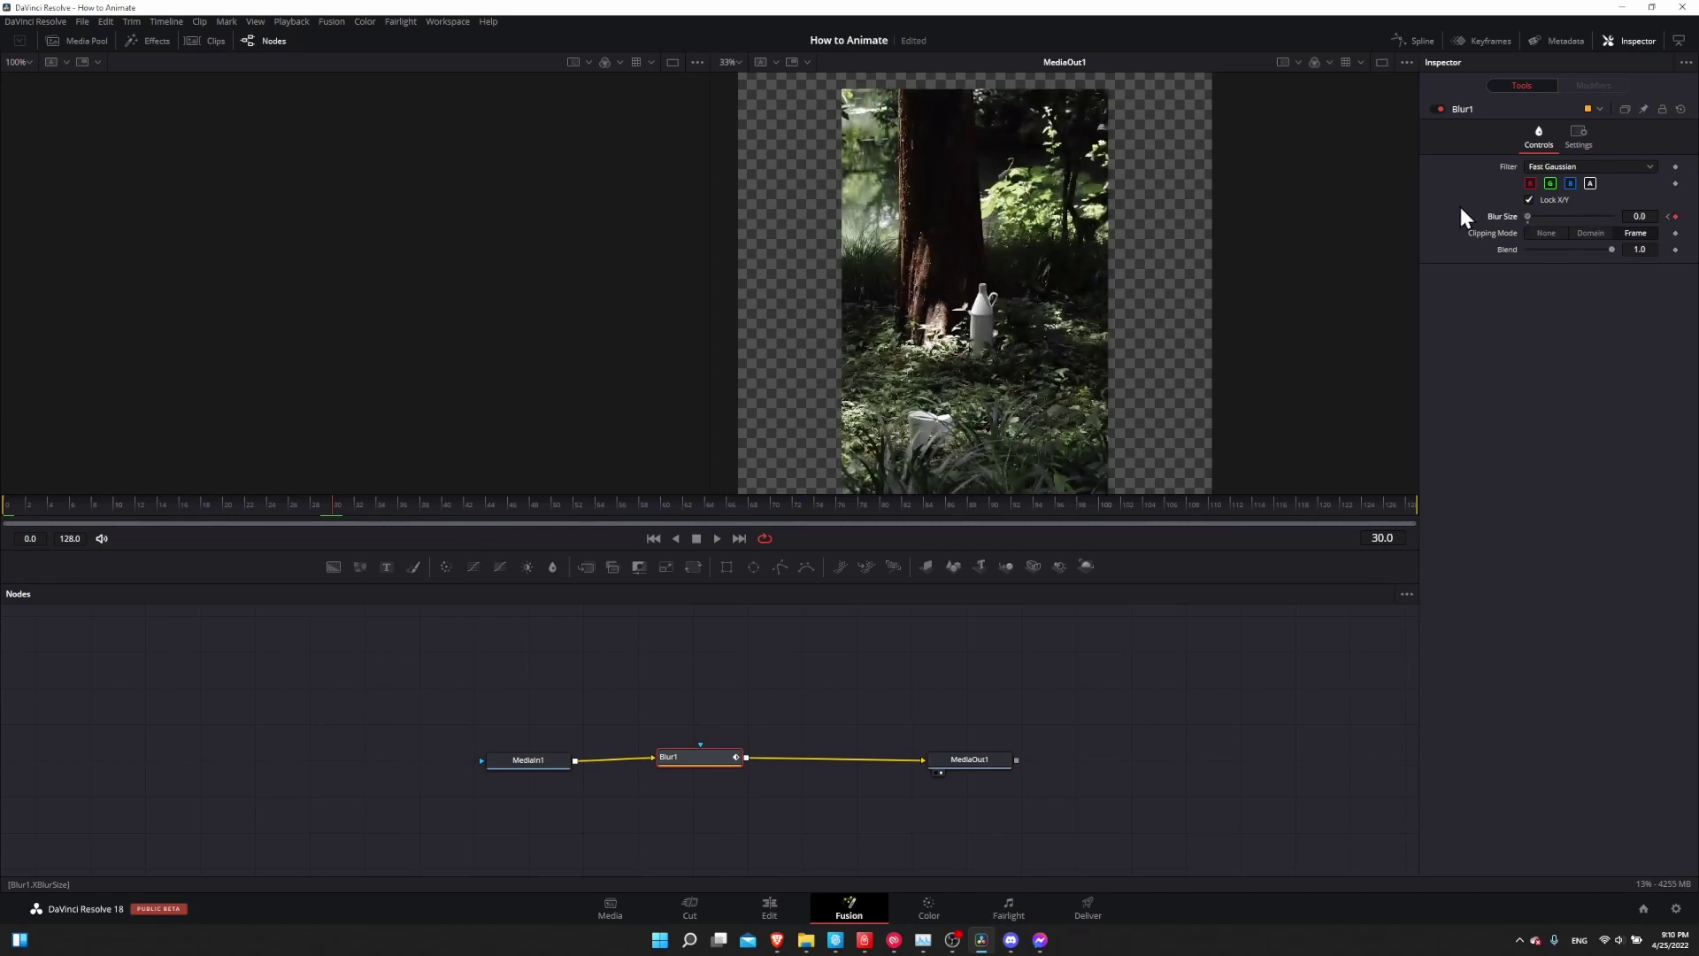
- Play the blur animation back from frame 0 twice to preview the fade
{"action": "left_click", "coordinate": [5, 510]}
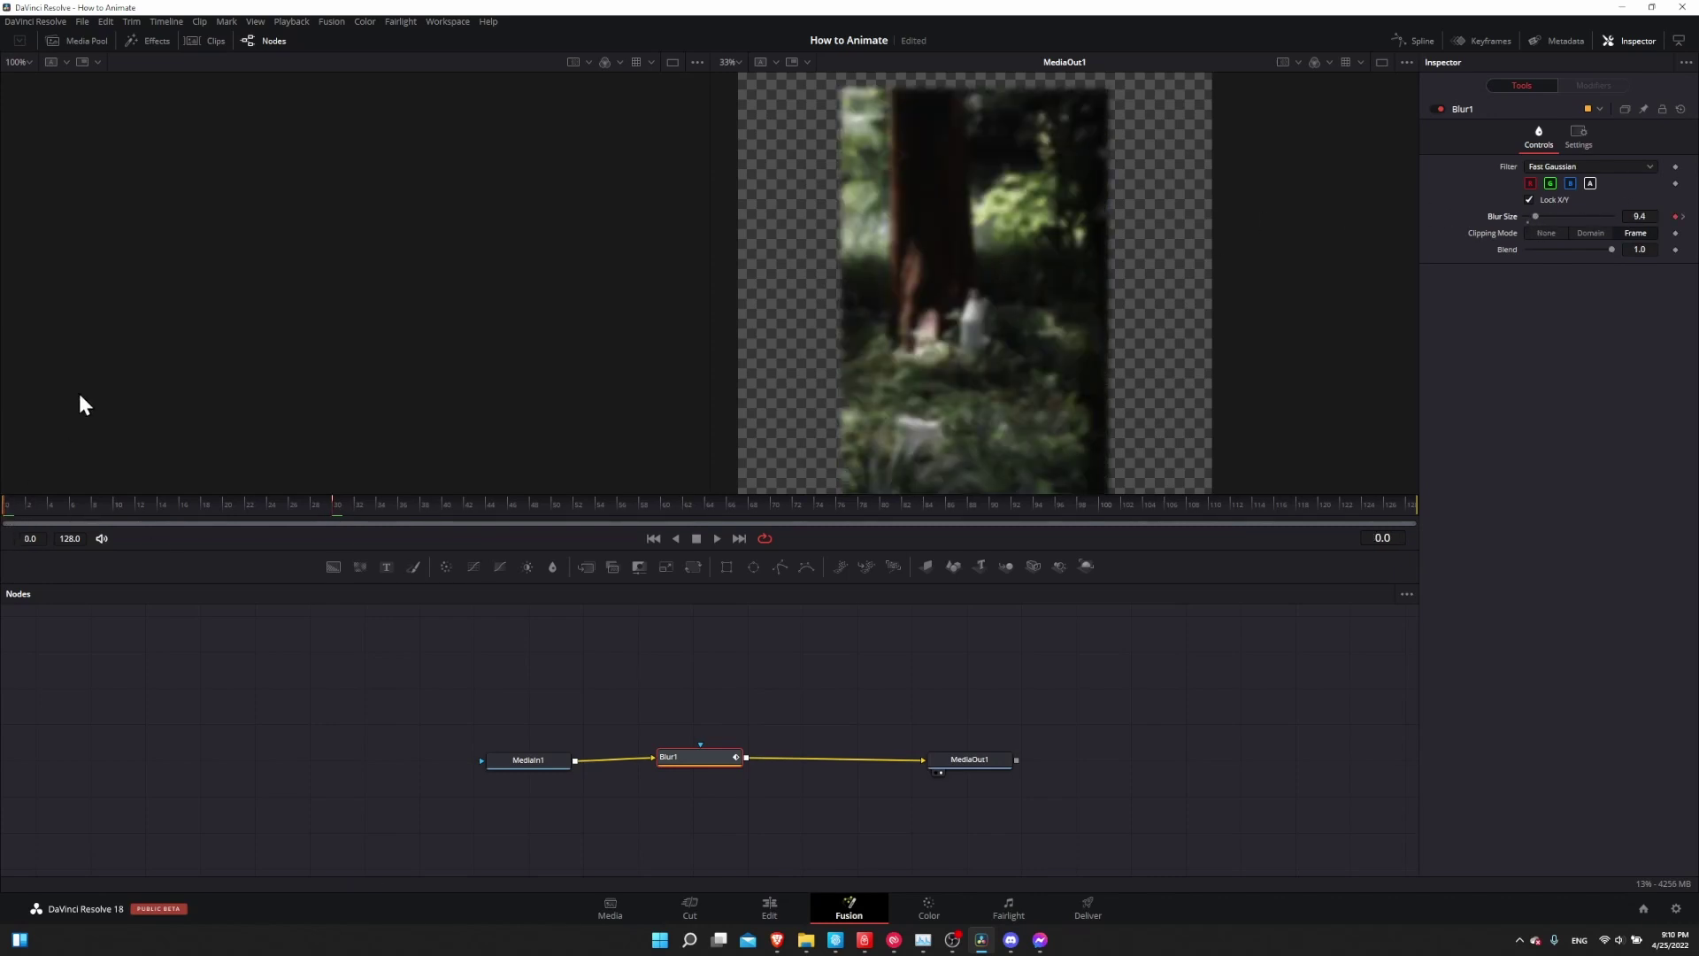
{"action": "key", "text": "space"}
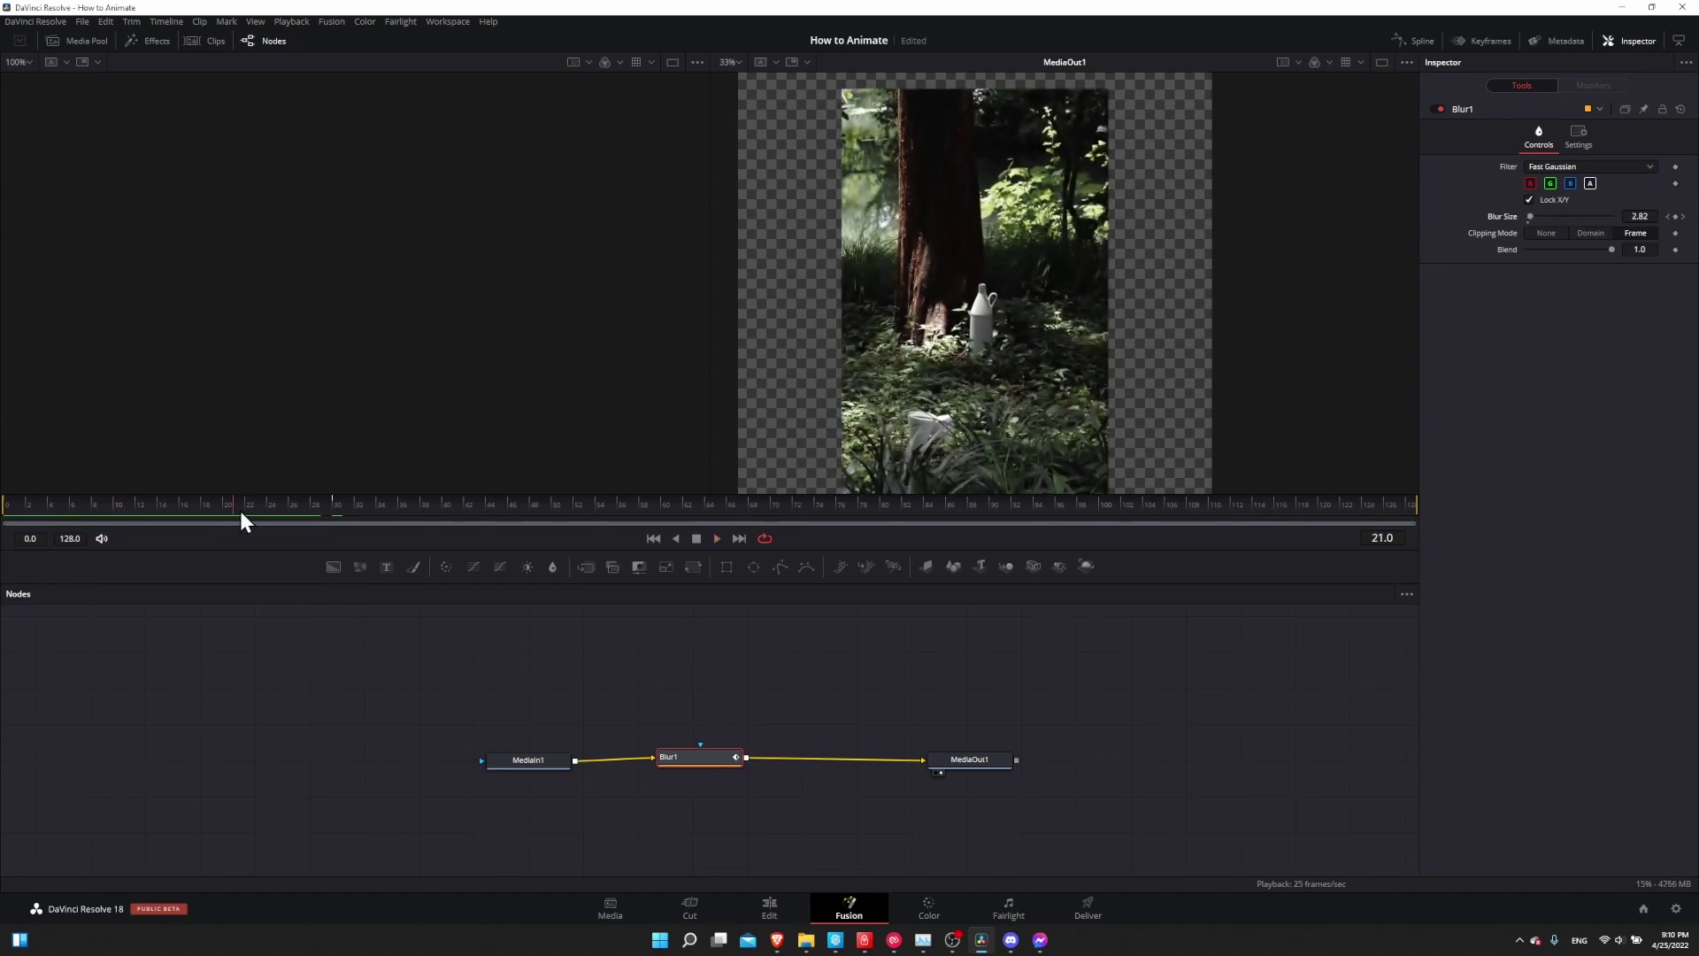
{"action": "left_click", "coordinate": [5, 509]}
{"action": "key", "text": "space"}
{"action": "left_click", "coordinate": [770, 907]}
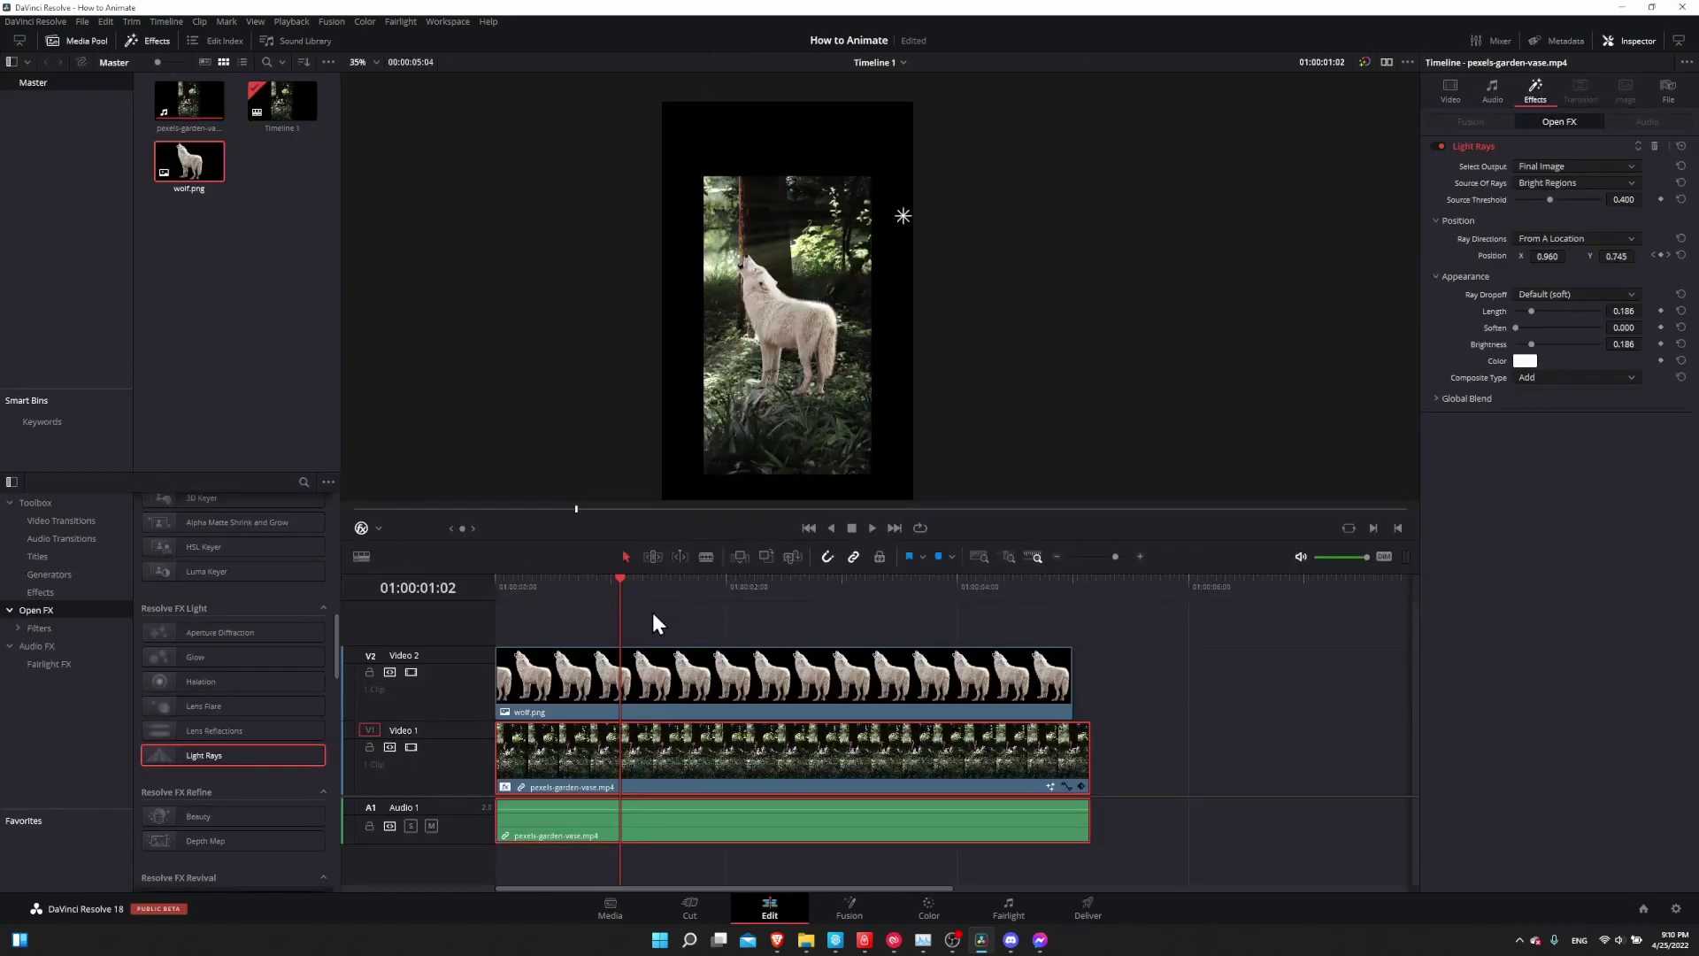
{"action": "left_click_drag", "start_coordinate": [531, 586], "coordinate": [396, 602]}
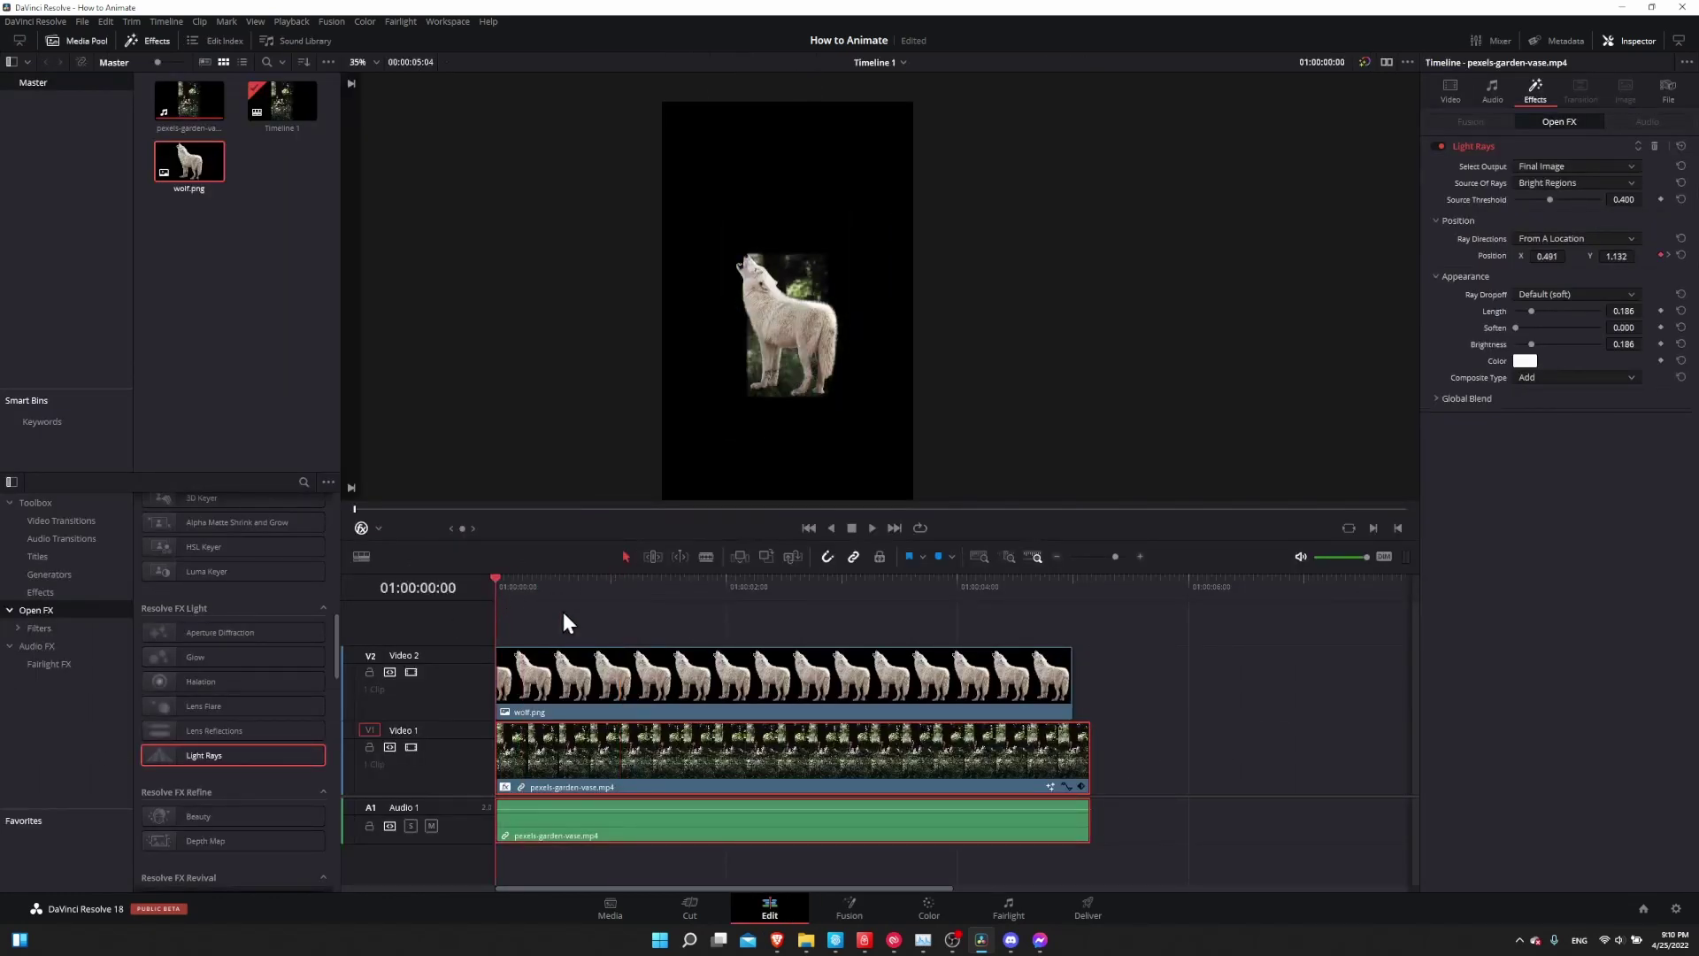
{"action": "key", "text": "space"}
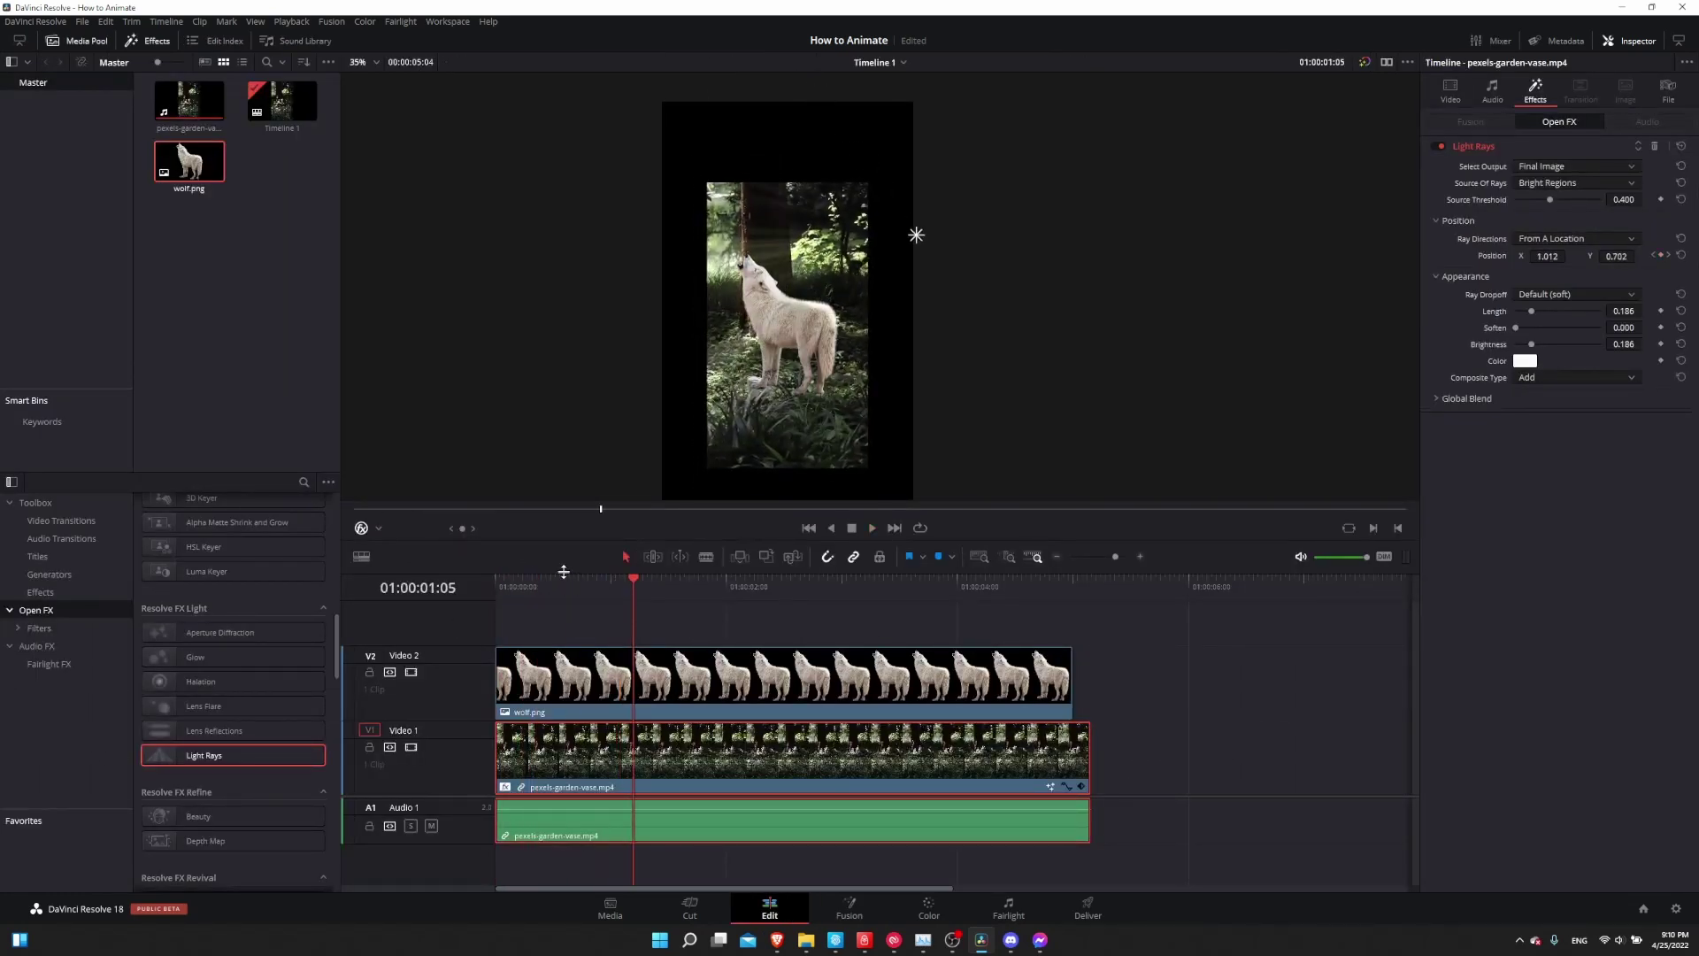
{"action": "key", "text": "Home"}
{"action": "key", "text": "space"}
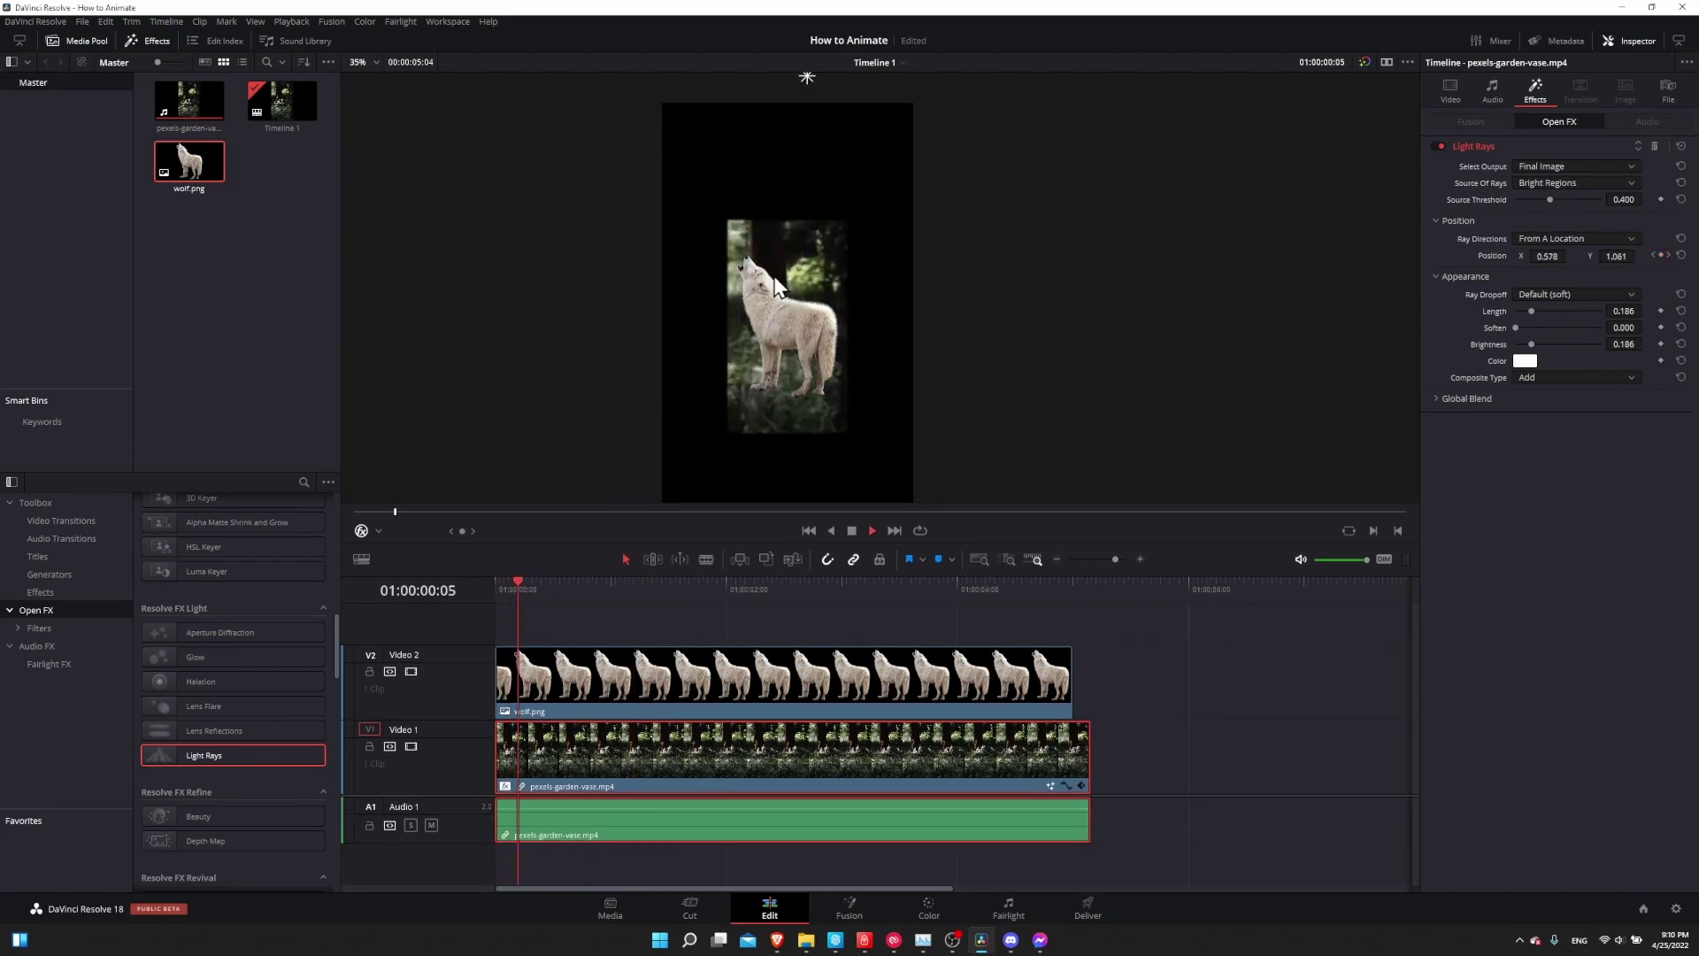
{"action": "key", "text": "space"}
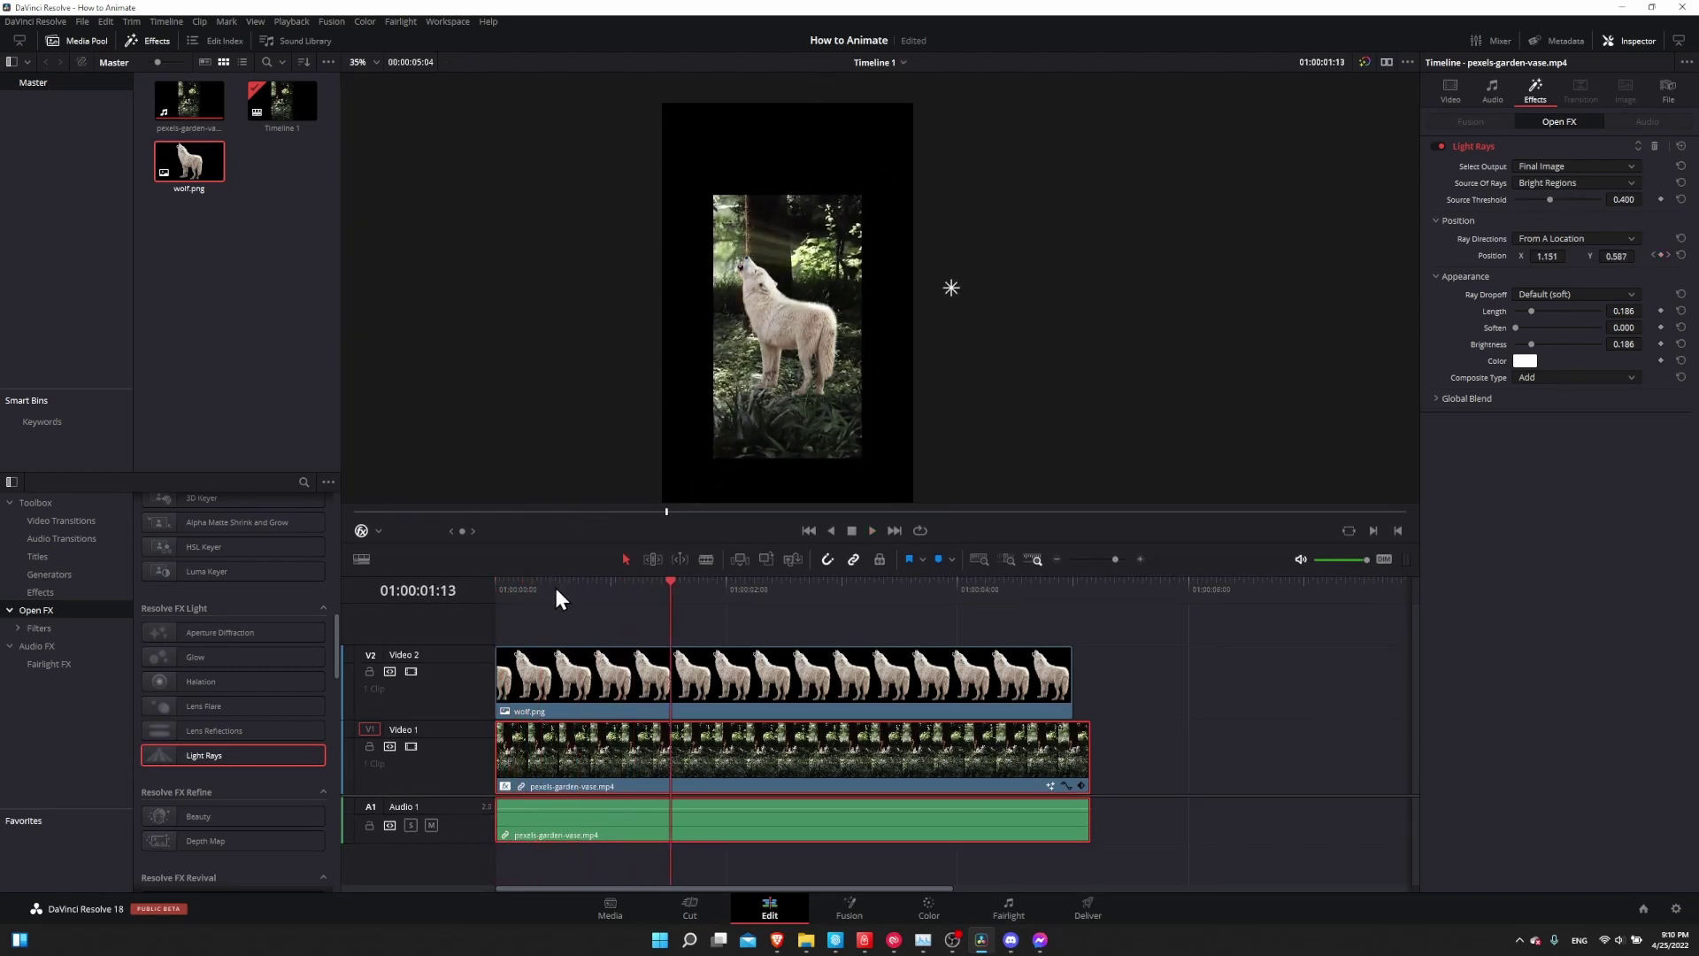
{"action": "key", "text": "Home"}
{"action": "key", "text": "space"}
{"action": "key", "text": "space"}
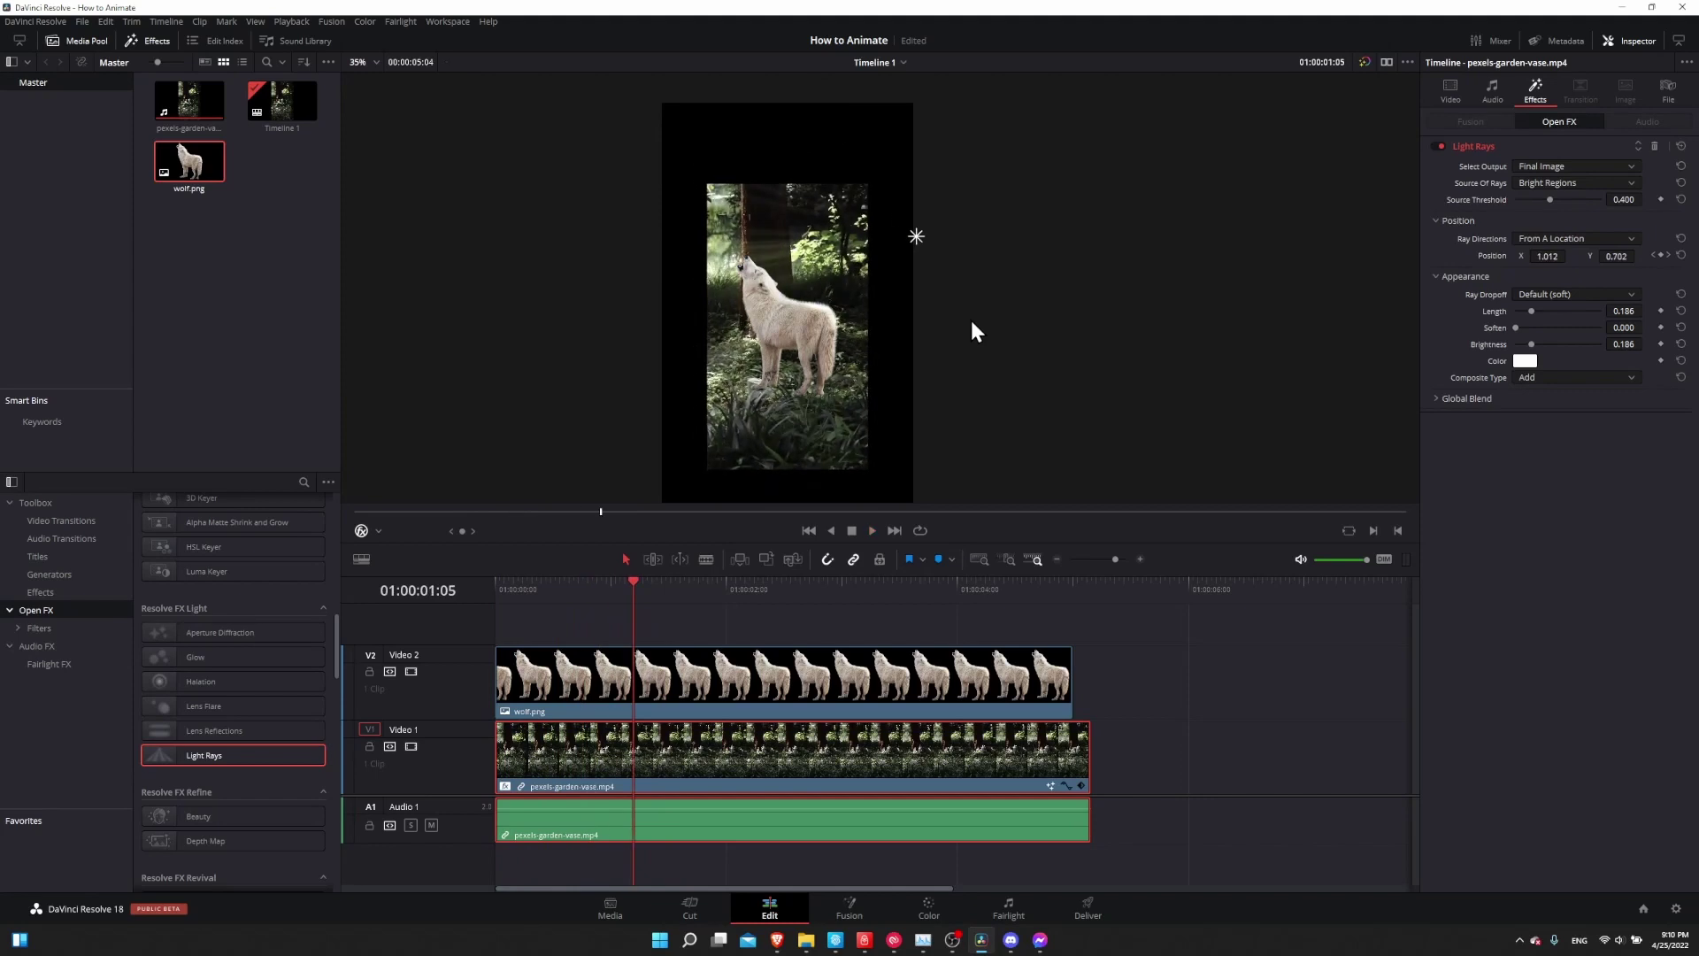
{"action": "key", "text": "space"}
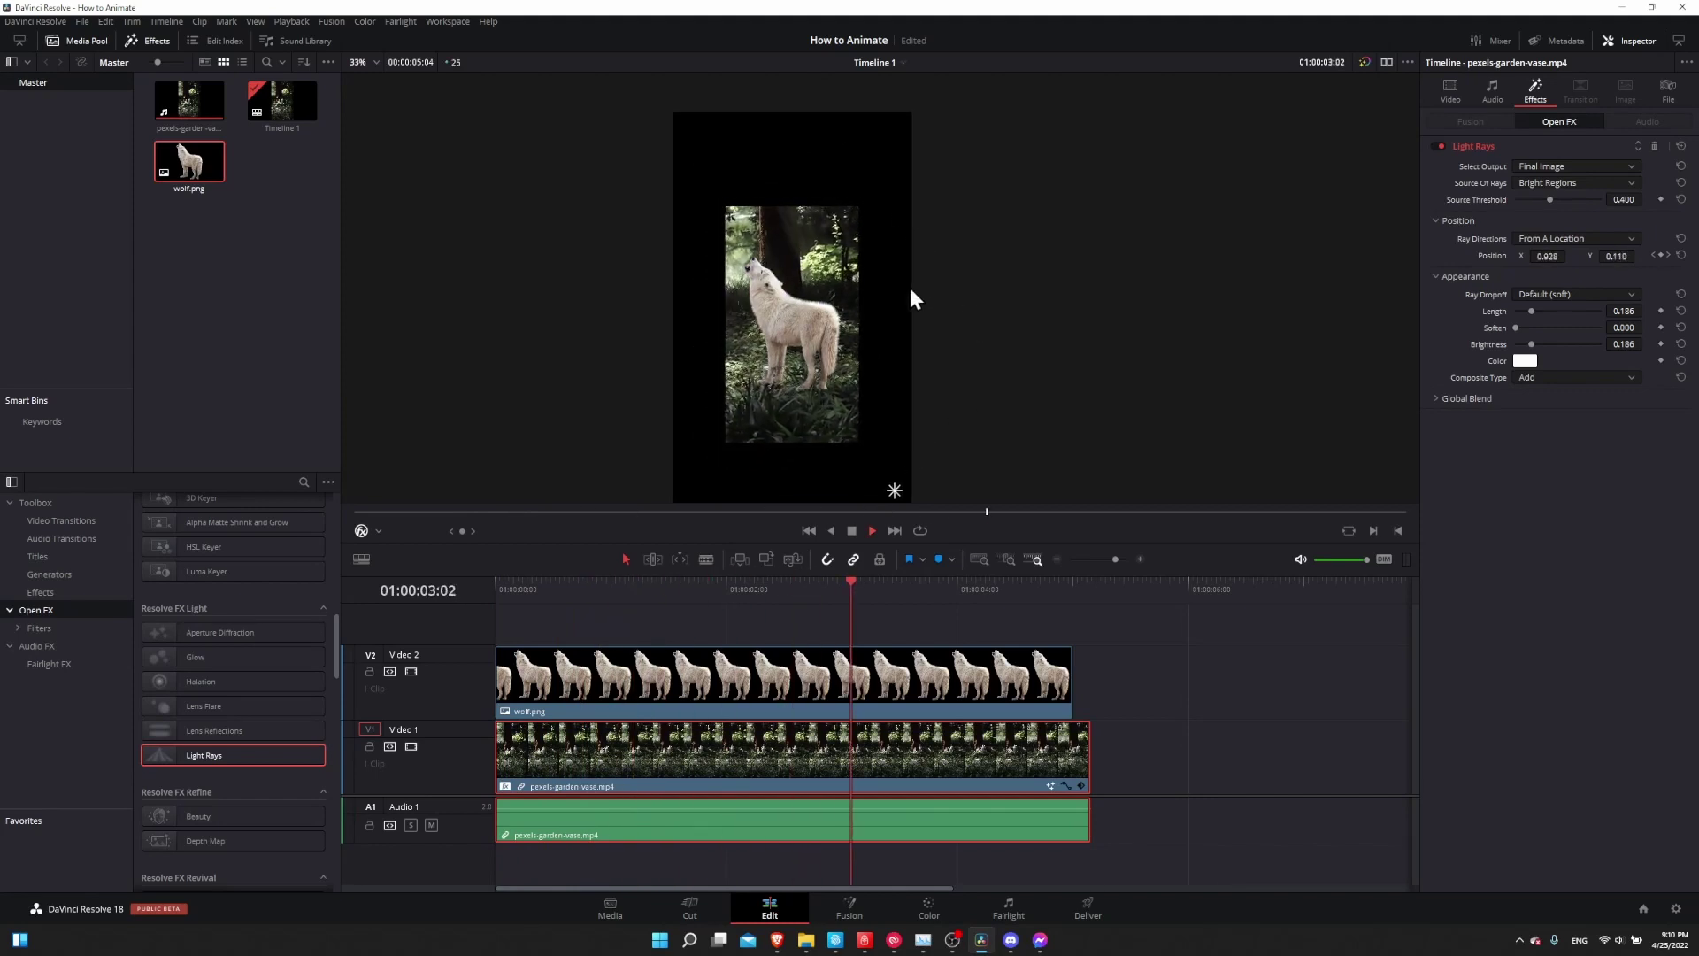